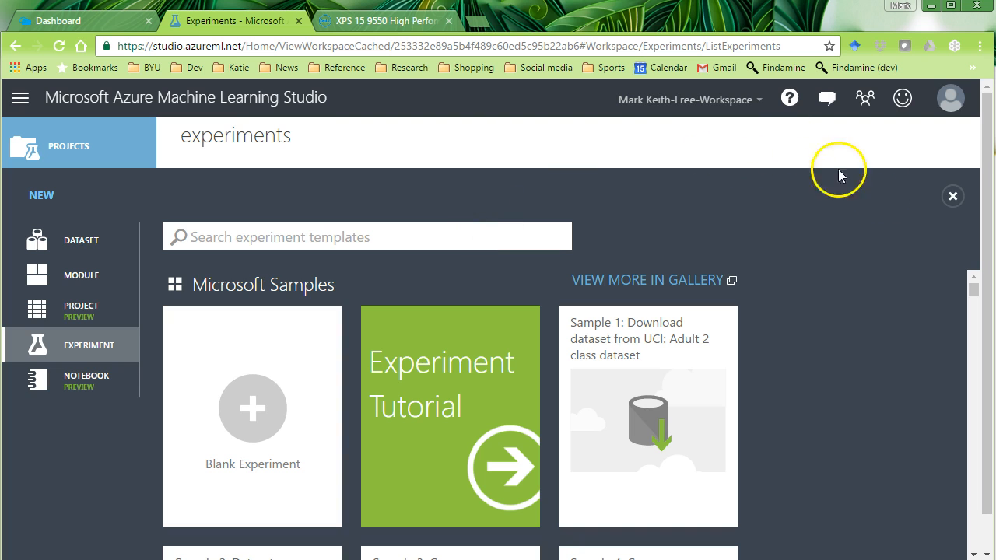
left_click(952, 195)
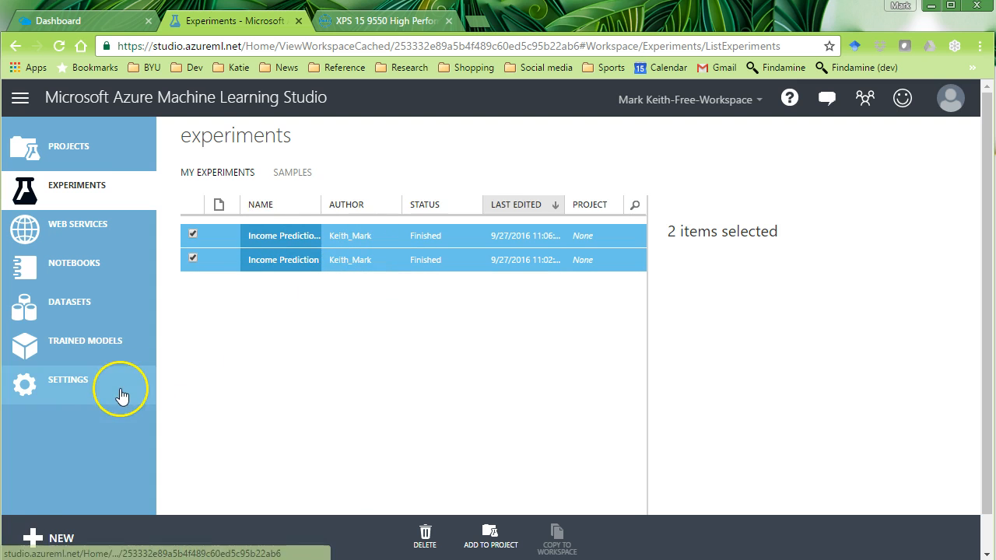
left_click(36, 537)
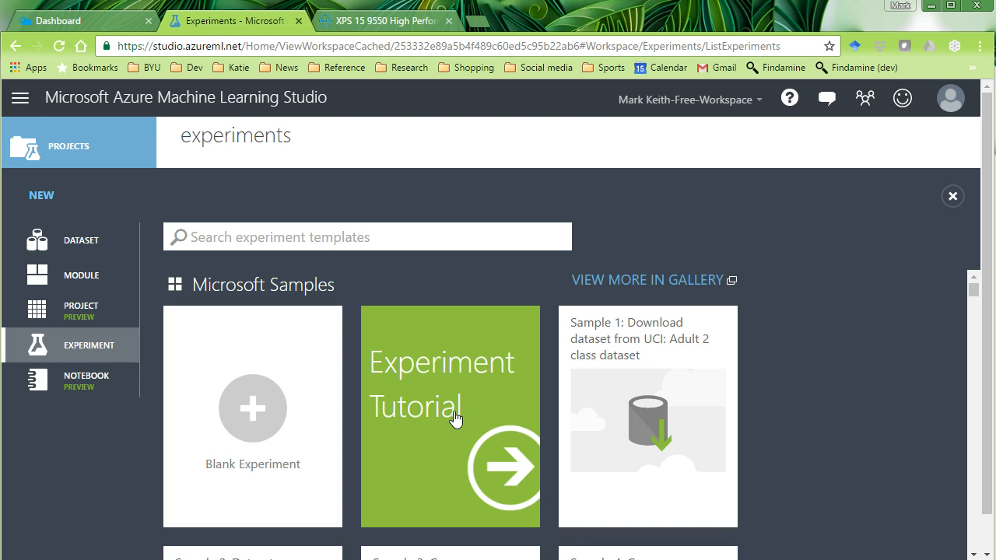
left_click(953, 196)
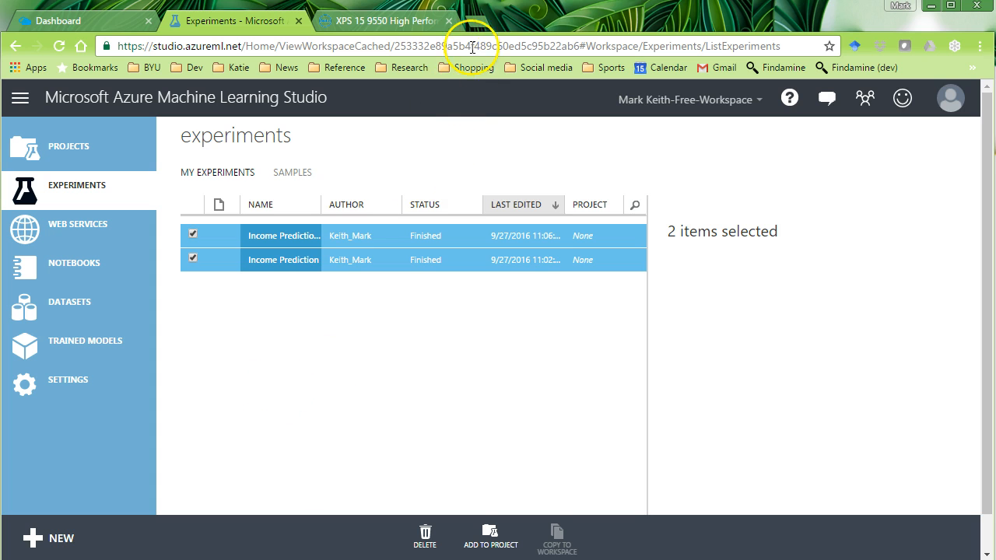
Open BYU Learning Suite in a new browser tab and sign in with the saved credentials.
left_click(478, 22)
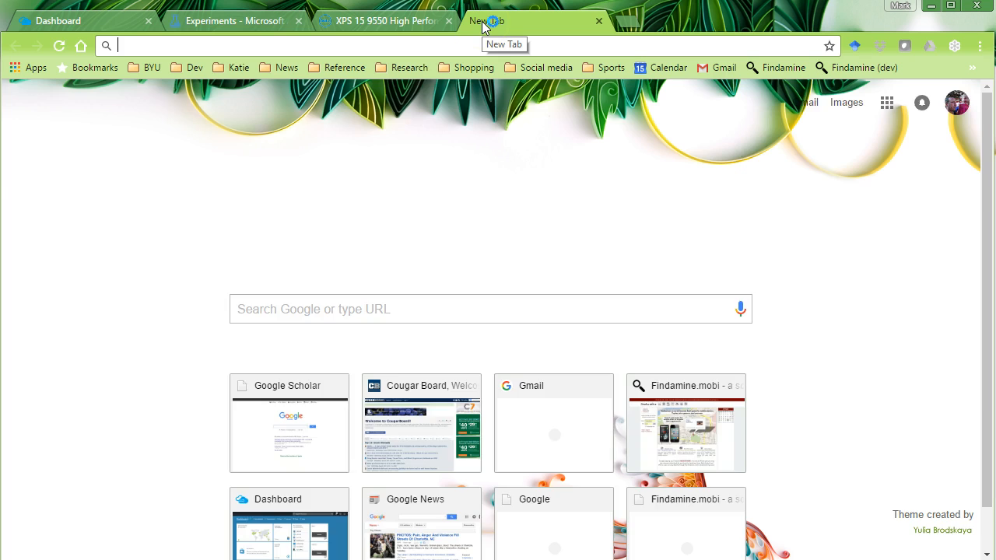
type("lear")
key("Return")
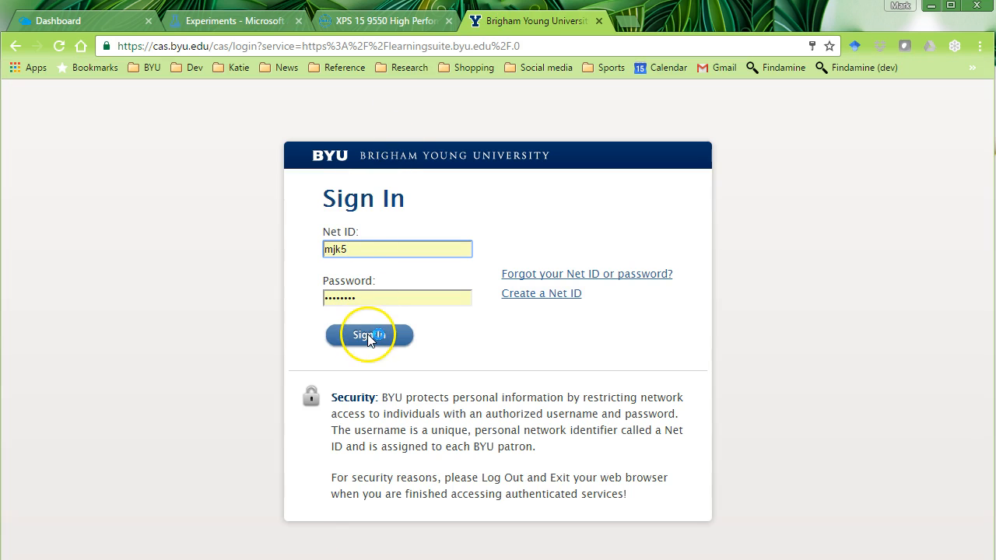
left_click(368, 334)
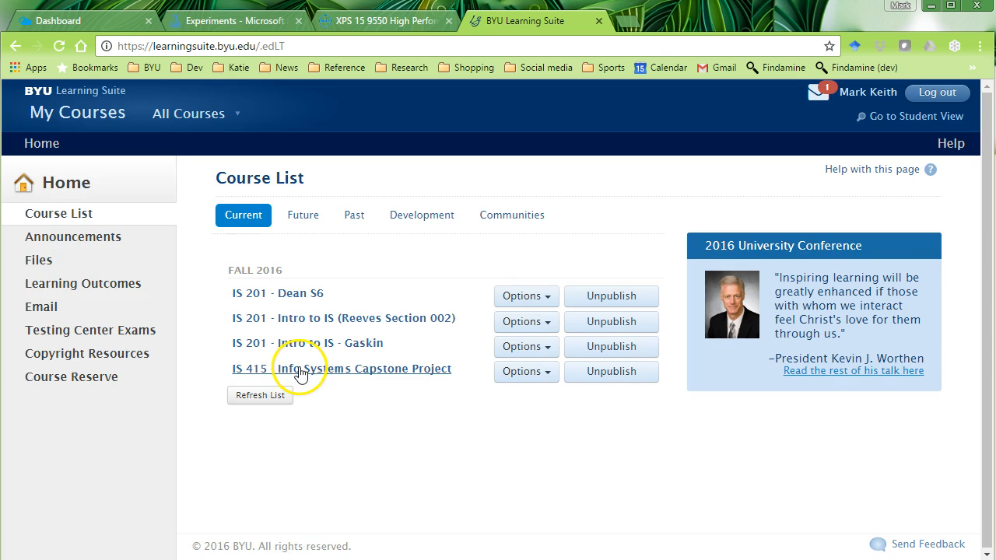
From the Sep 15 entry in the IS 415 capstone course schedule, download and open the Bike buyers data file.
left_click(300, 372)
left_click(479, 146)
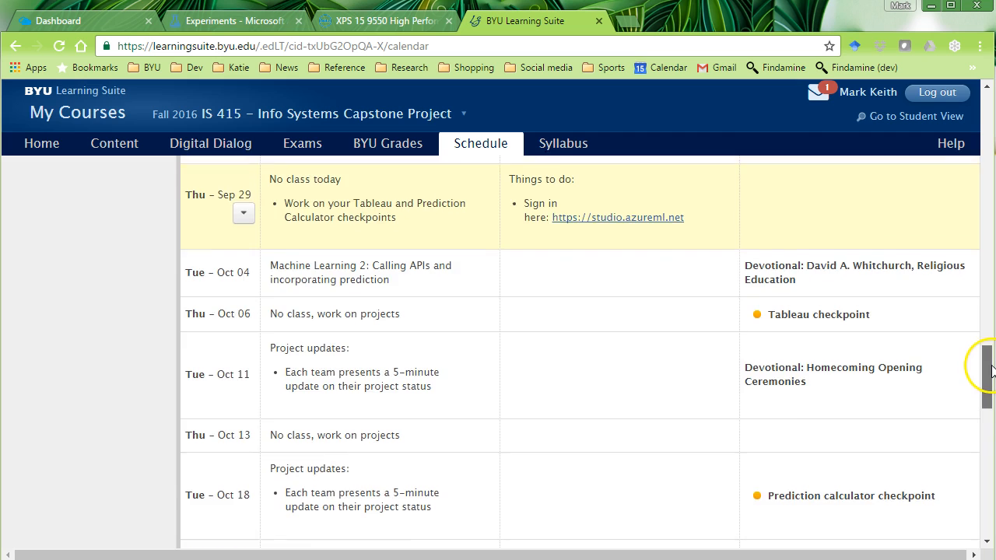
left_click_drag(987, 372, 986, 296)
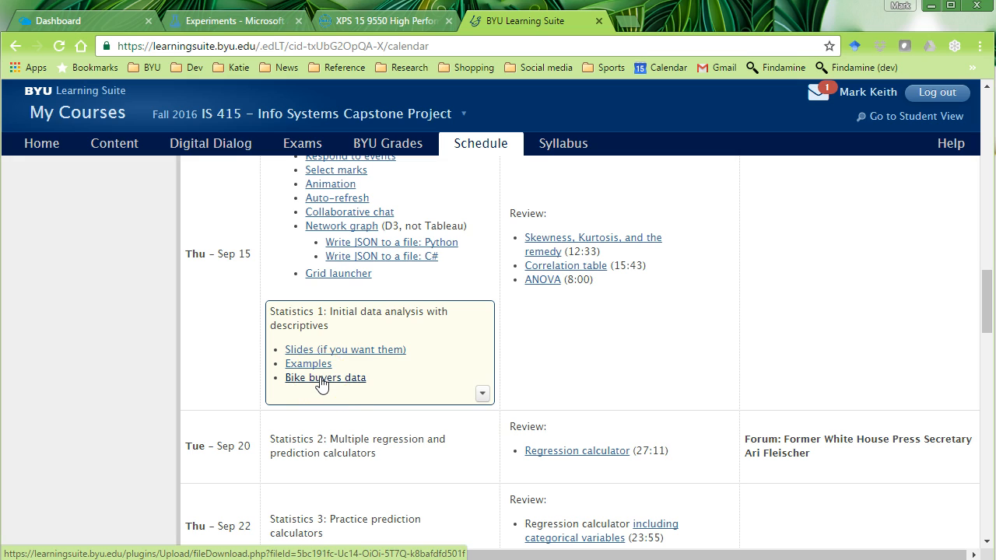
left_click(349, 379)
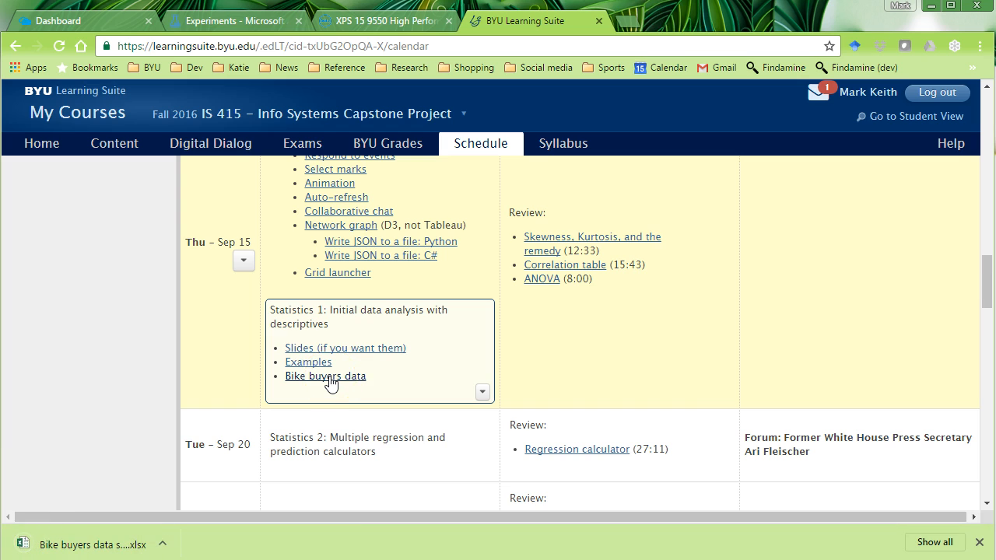
left_click(95, 543)
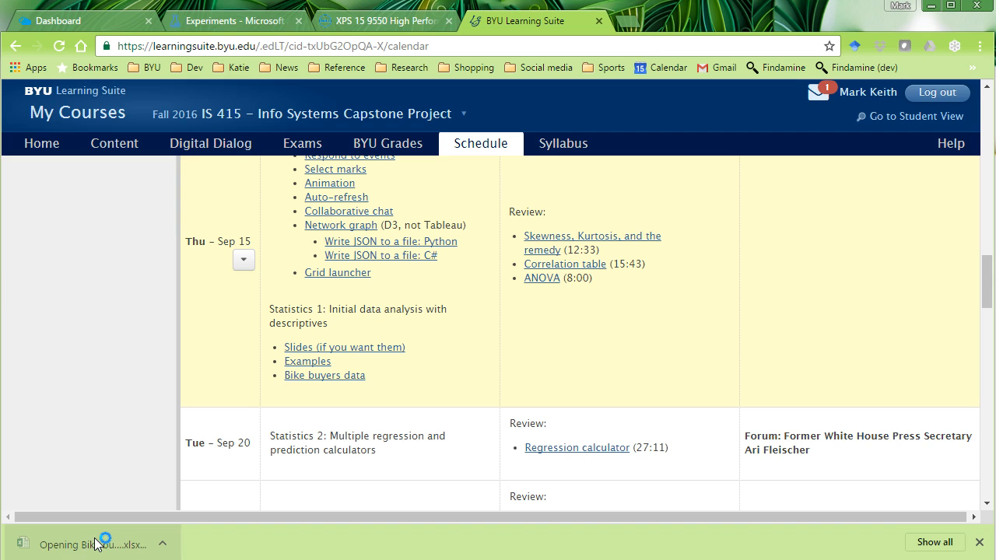
Switch to Azure Machine Learning Studio and start uploading a new dataset from a local file.
left_click(198, 21)
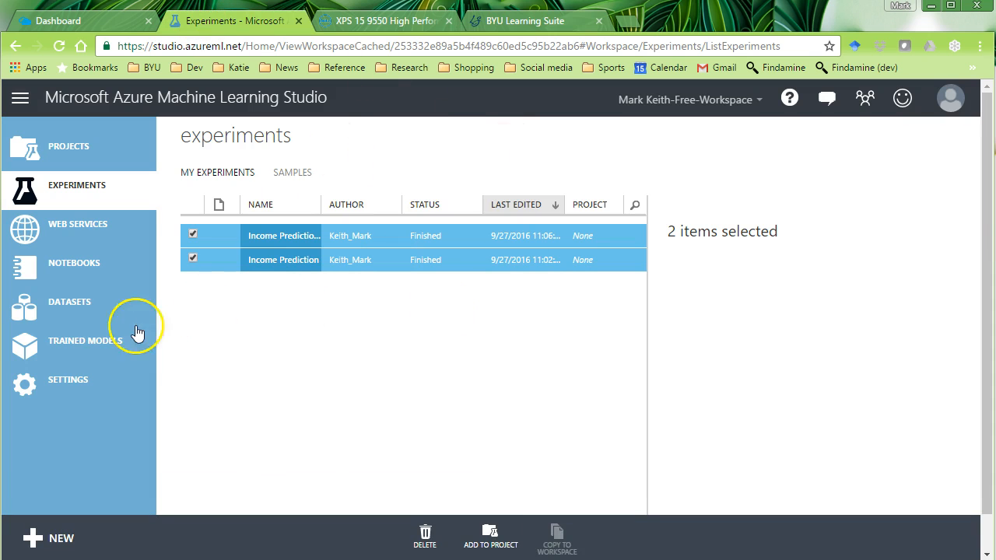
left_click(65, 304)
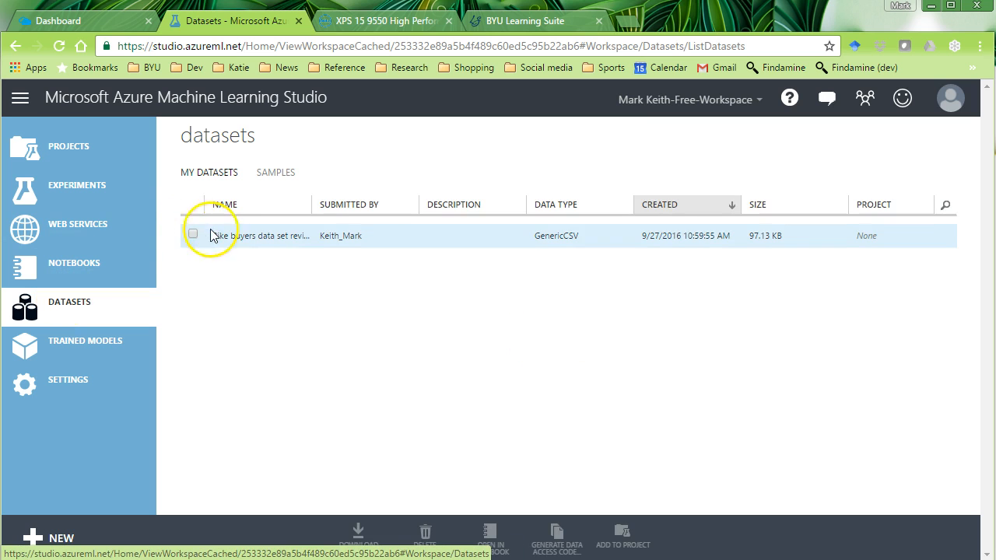
left_click(48, 537)
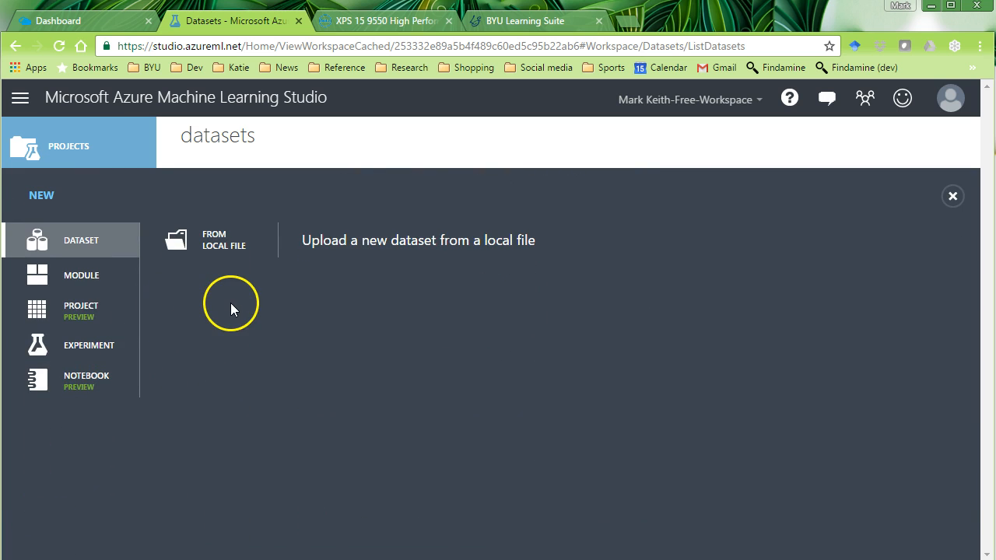
left_click(237, 249)
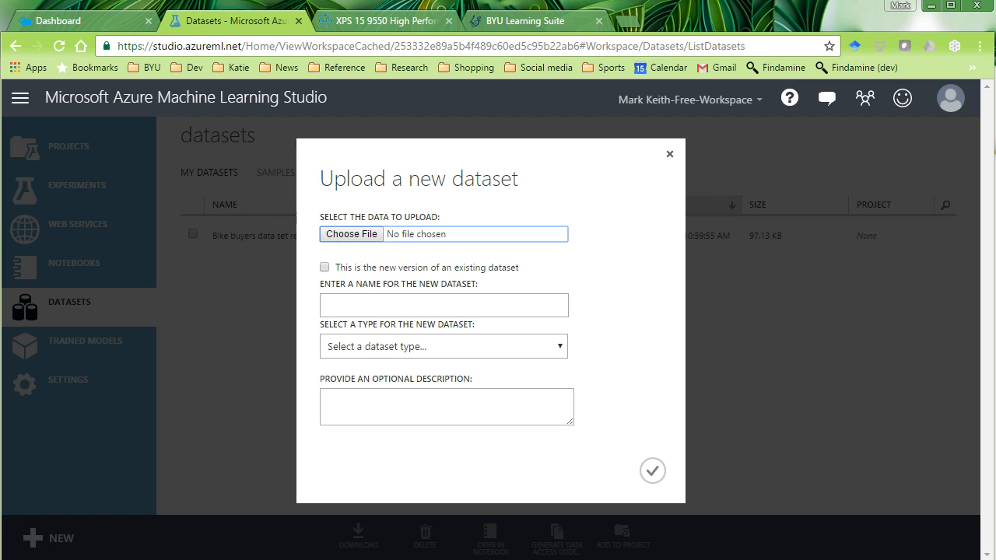
Bring the Bike buyers workbook in Excel into view, enlarge its window and enable editing.
left_click_drag(995, 137, 360, 22)
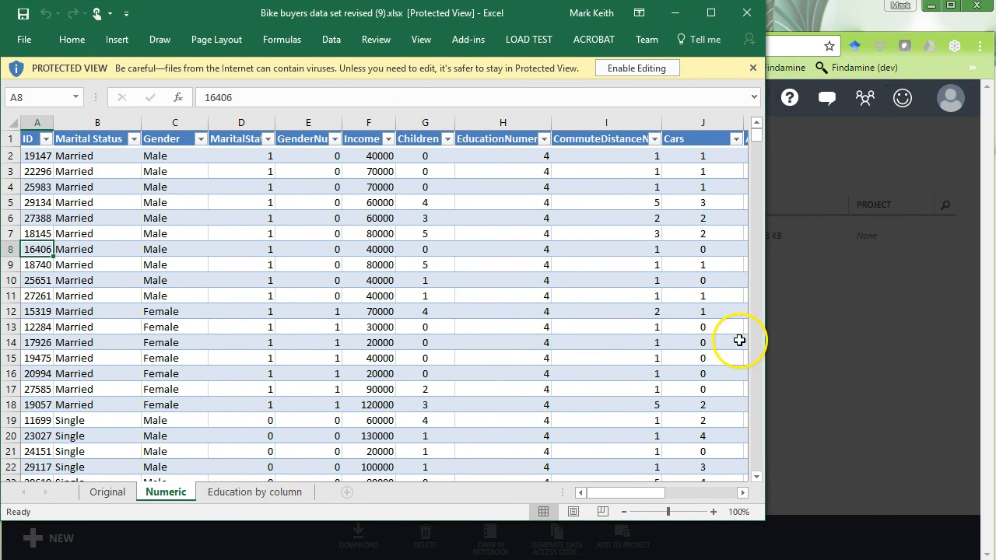
left_click_drag(766, 520, 995, 559)
left_click(639, 67)
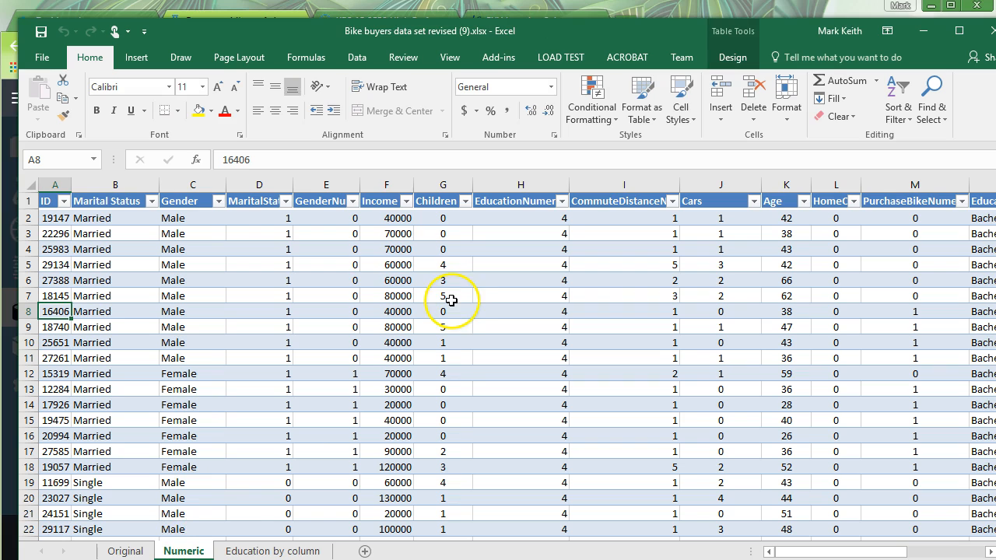
Examine the columns of the Numeric sheet, comparing Gender with GenderNumeric.
left_click(397, 263)
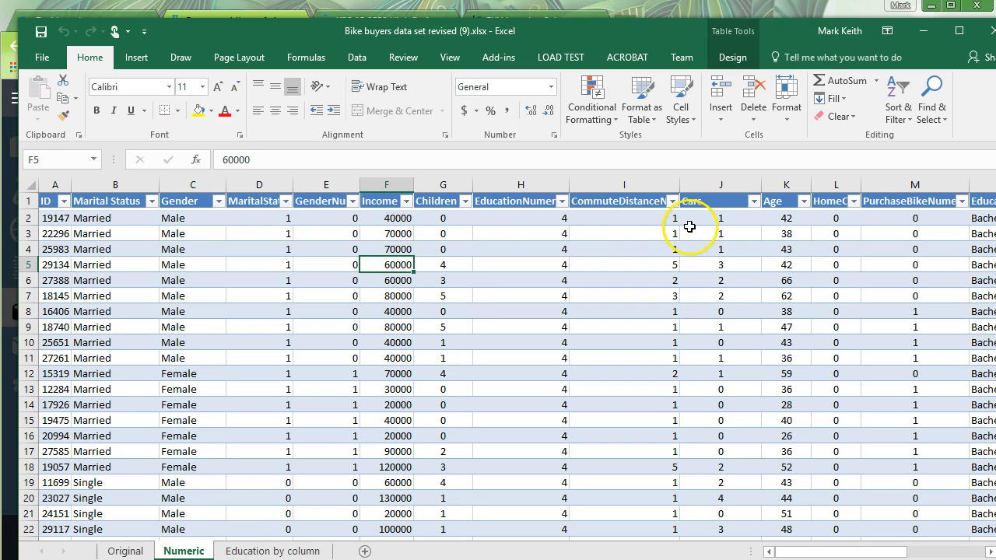
left_click(982, 247)
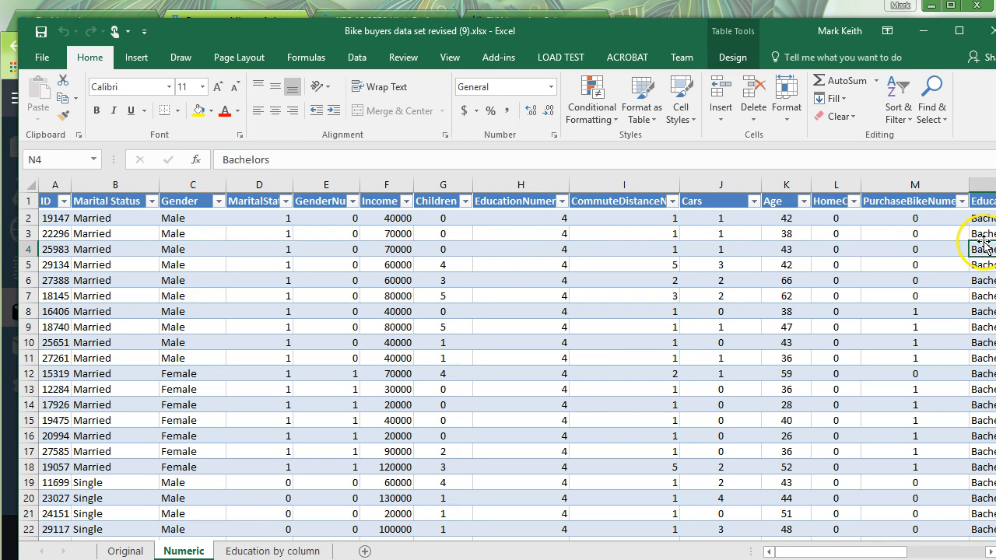
left_click(521, 254)
left_click_drag(643, 31, 619, 7)
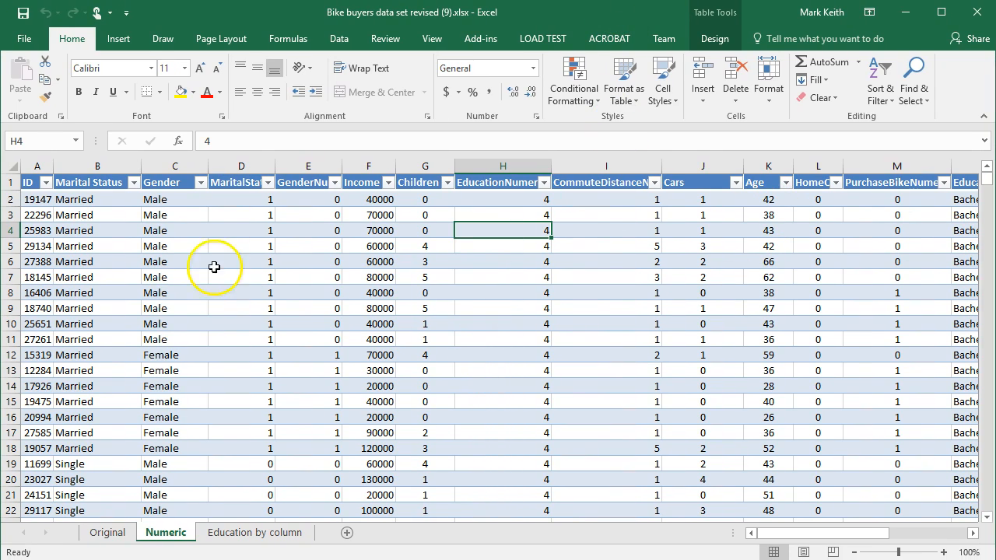
left_click(173, 165)
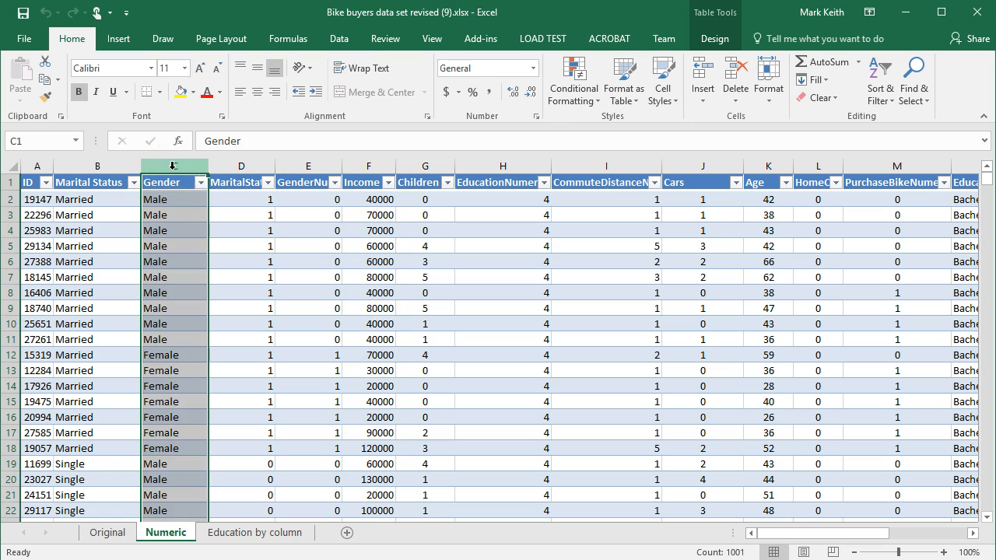
left_click(309, 165)
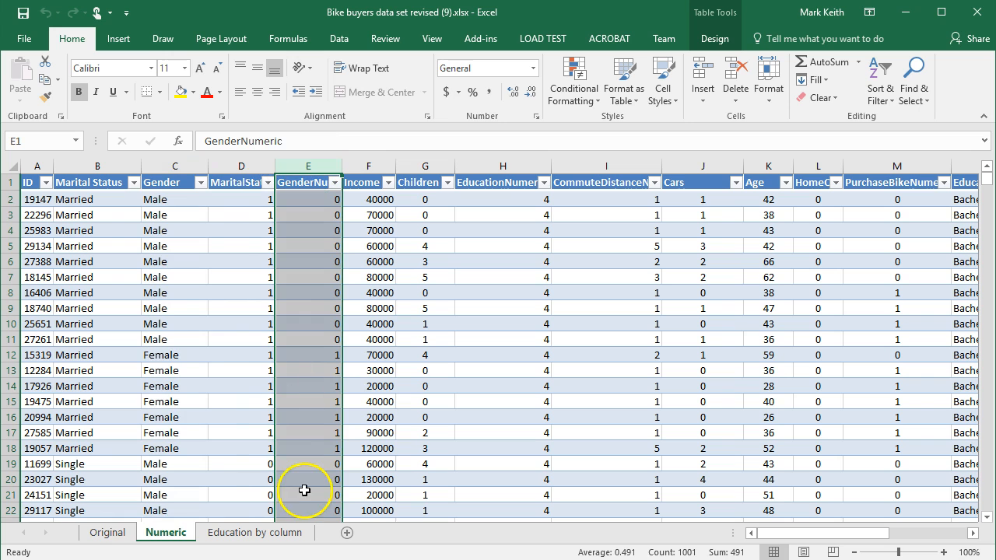
Start saving a copy of the workbook to the Downloads folder in CSV (Comma delimited) format.
left_click(22, 35)
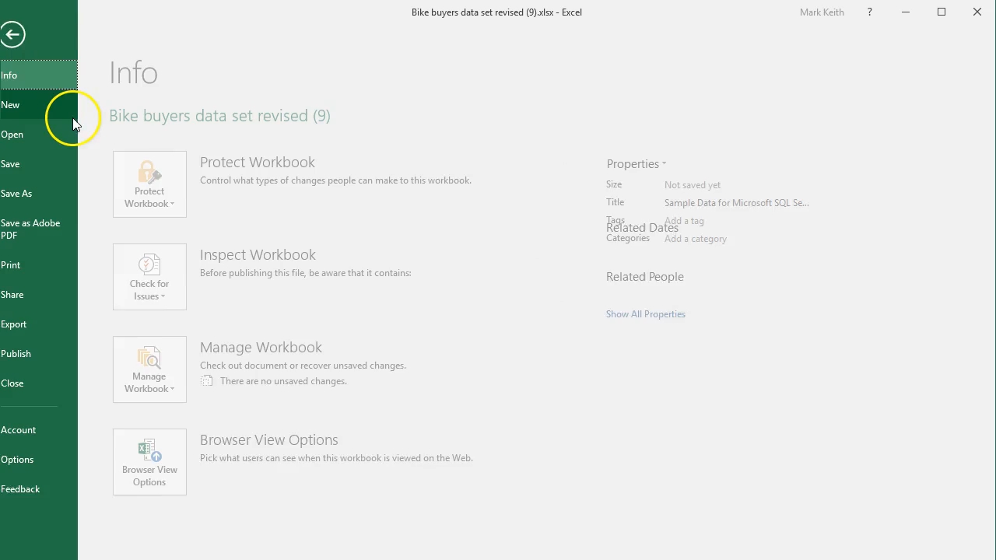
left_click(52, 196)
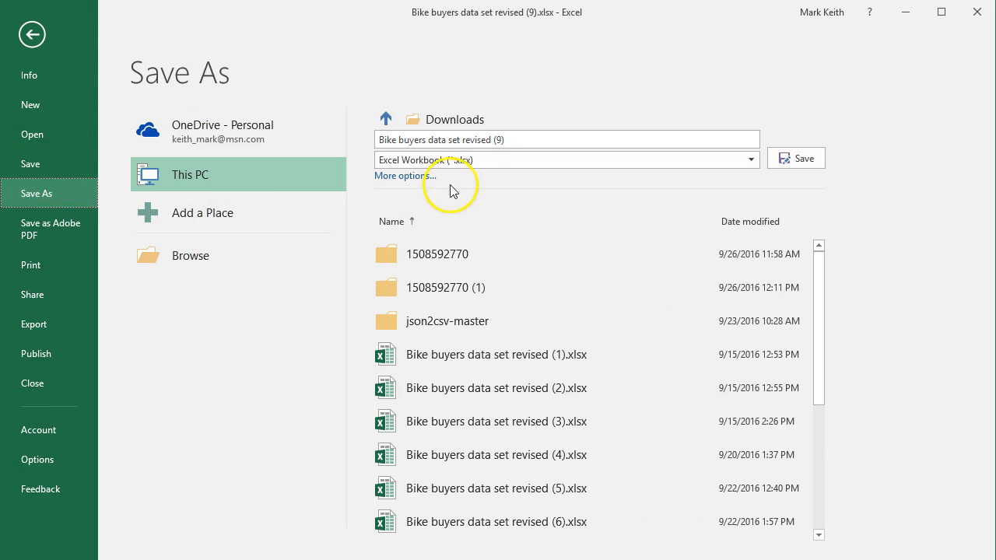
left_click(482, 160)
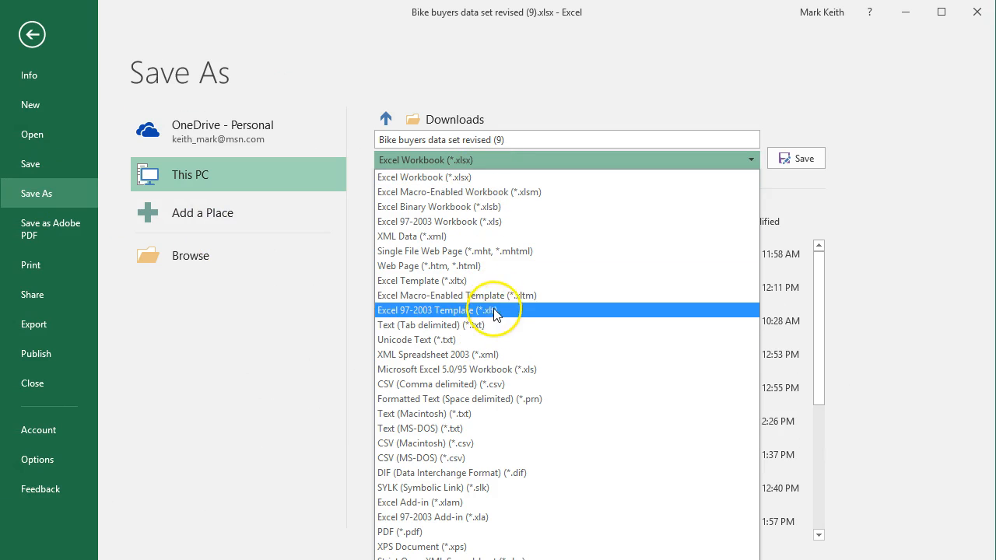
left_click(497, 387)
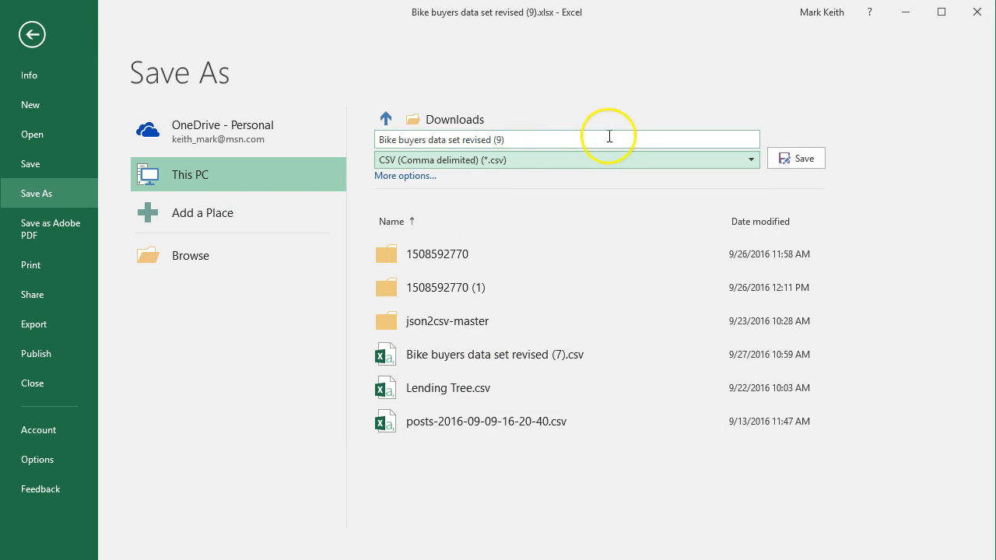
left_click(188, 255)
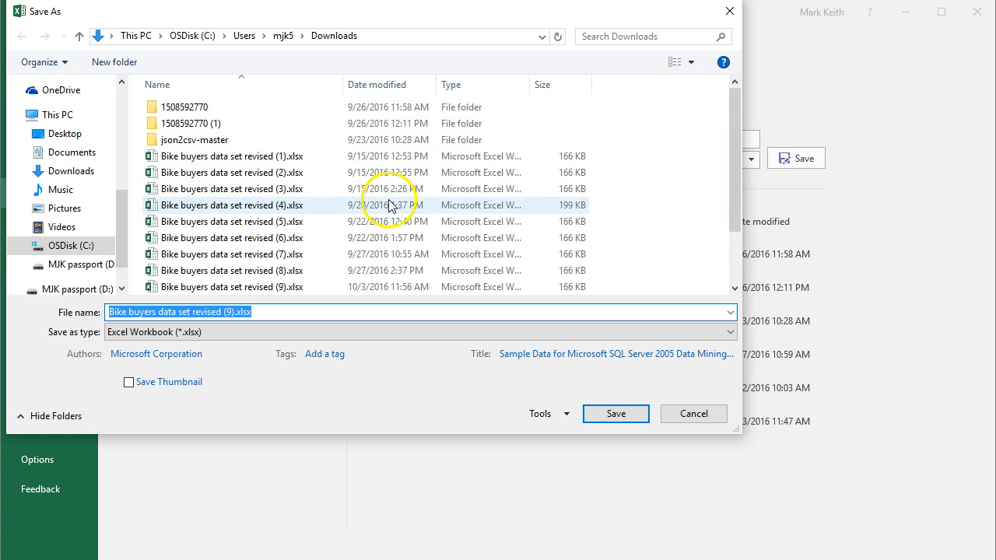
left_click_drag(734, 117, 733, 175)
left_click(665, 333)
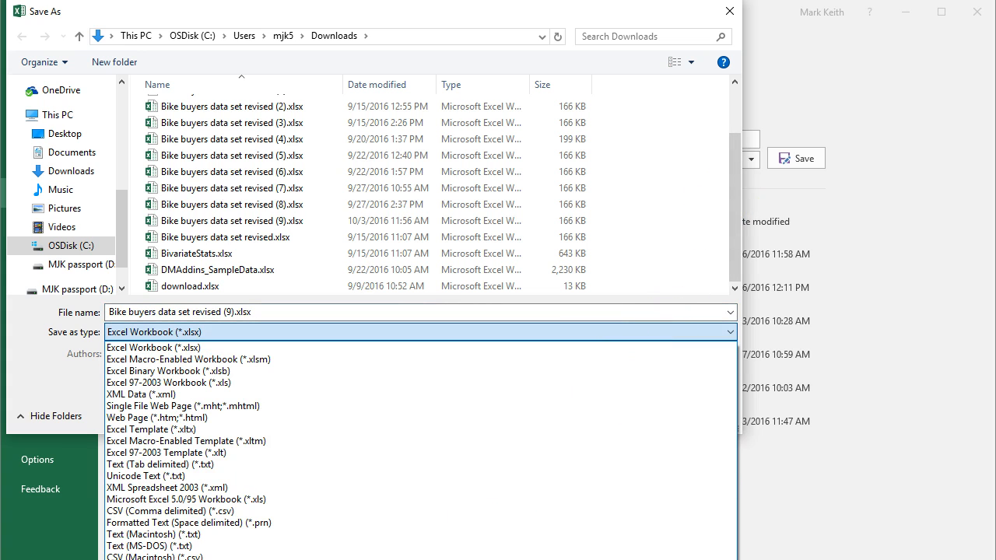
left_click(421, 513)
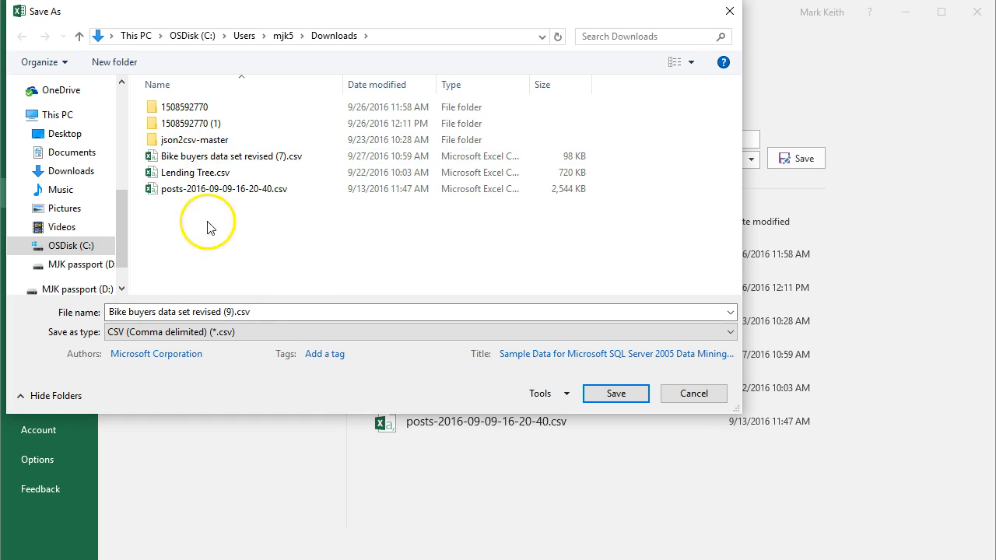
Save only the active sheet under the file name BikeBuyers and close the workbook.
left_click(266, 311)
type("BikeBu")
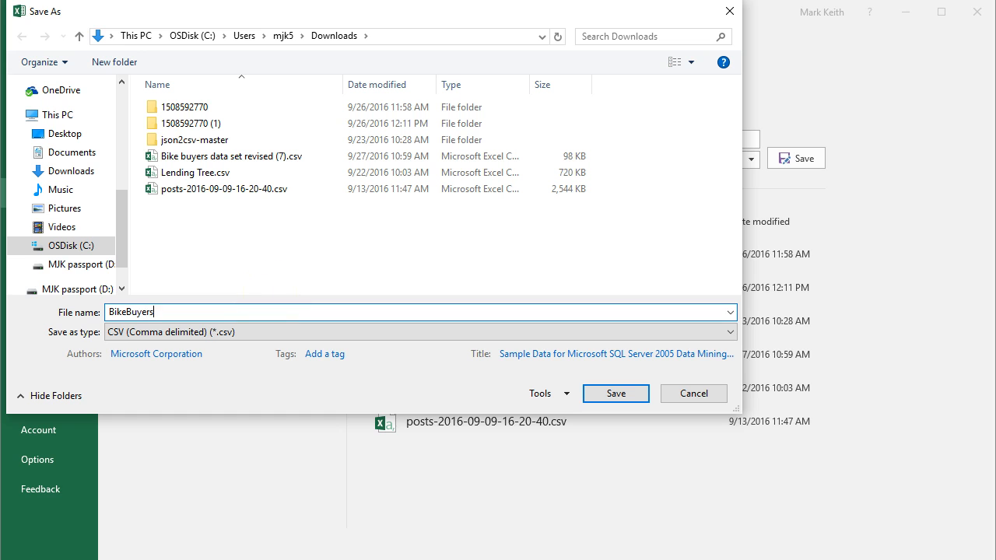
type("yers")
key("Return")
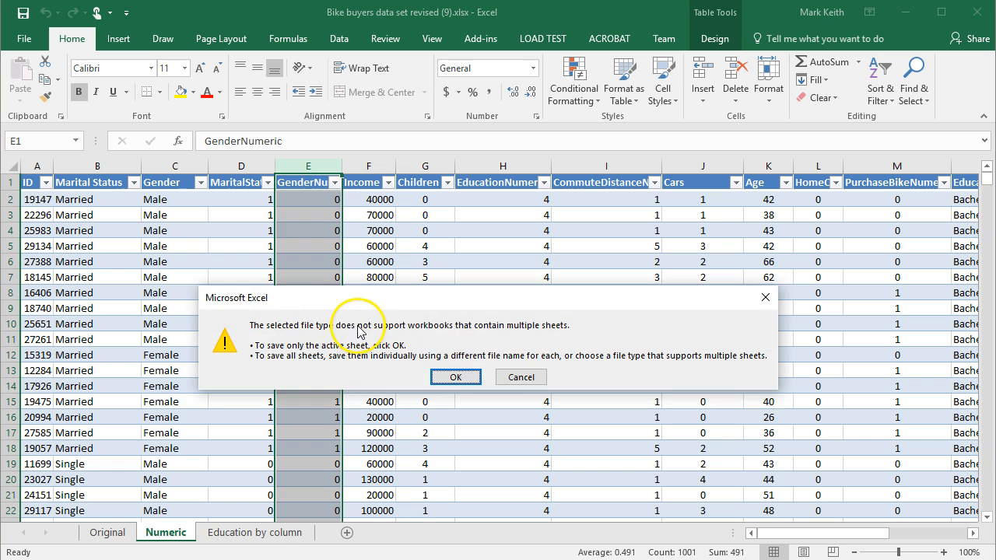
left_click(455, 376)
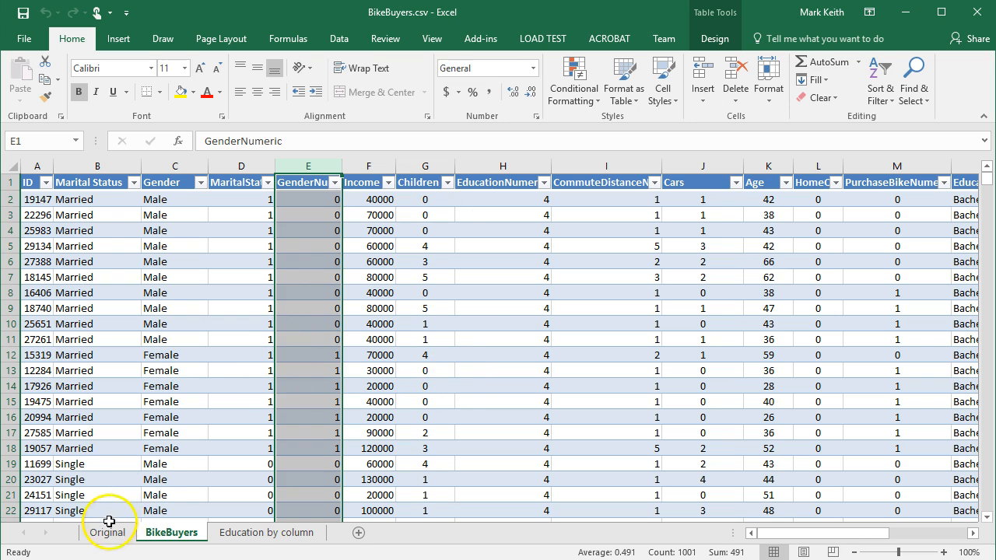
left_click(973, 13)
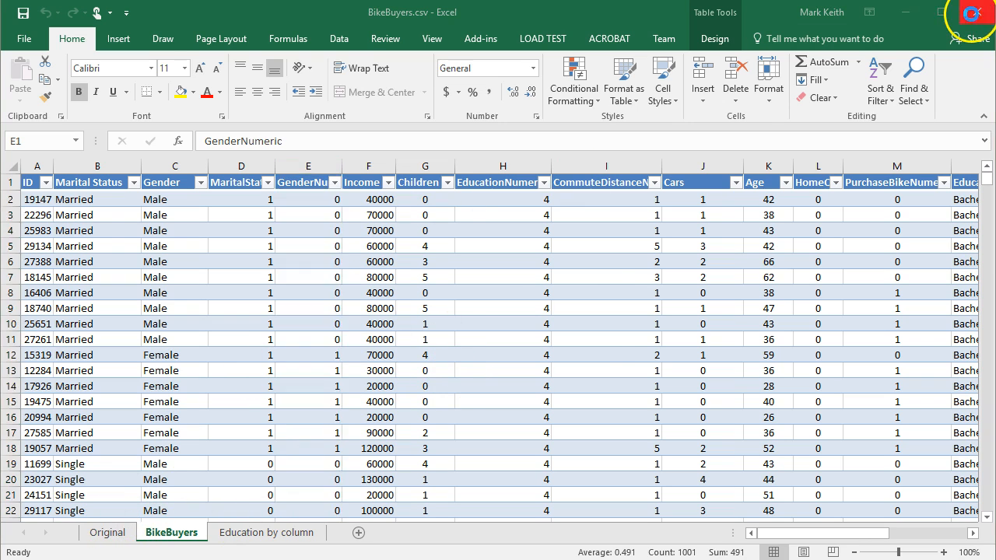
left_click(482, 342)
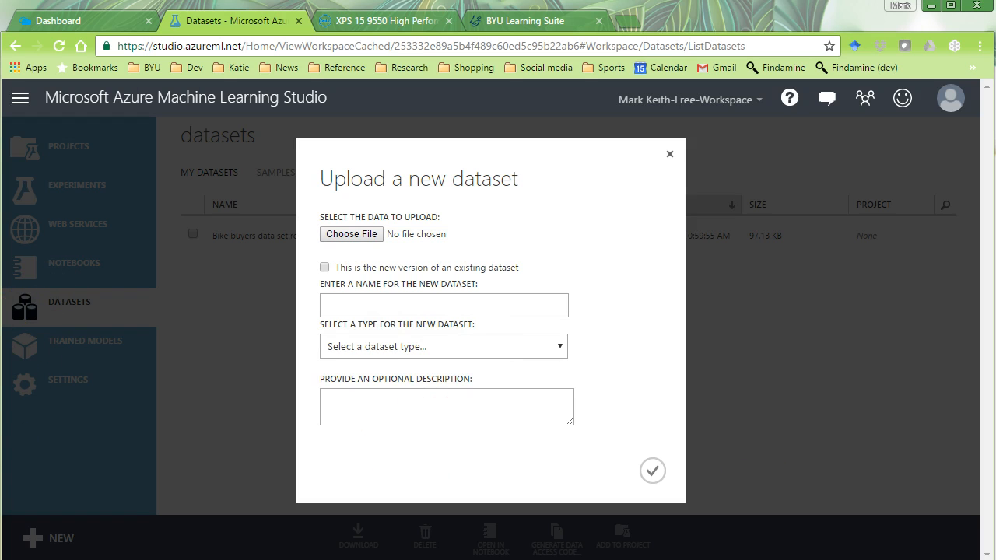
Bring the File Explorer window into view and open the Downloads folder.
left_click_drag(995, 125, 479, 9)
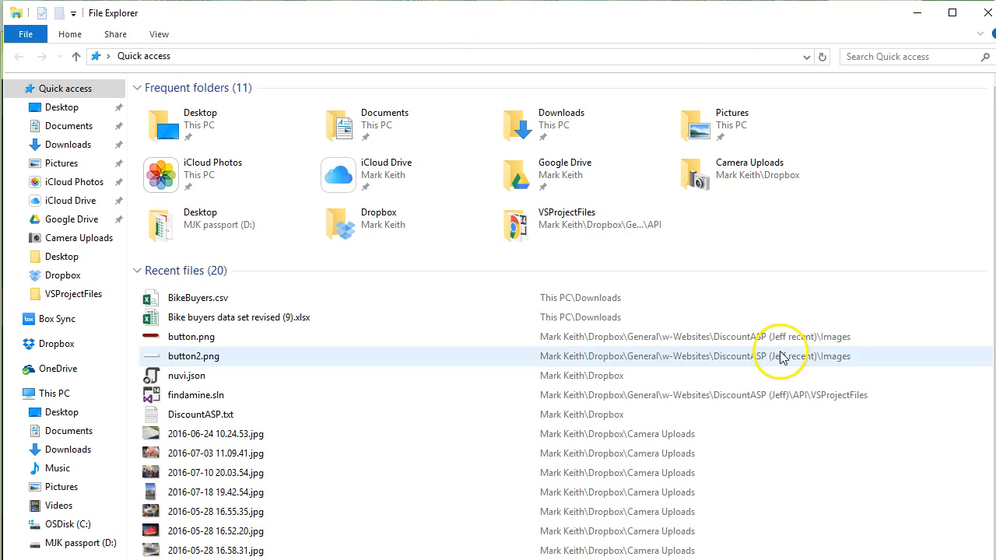
left_click(81, 148)
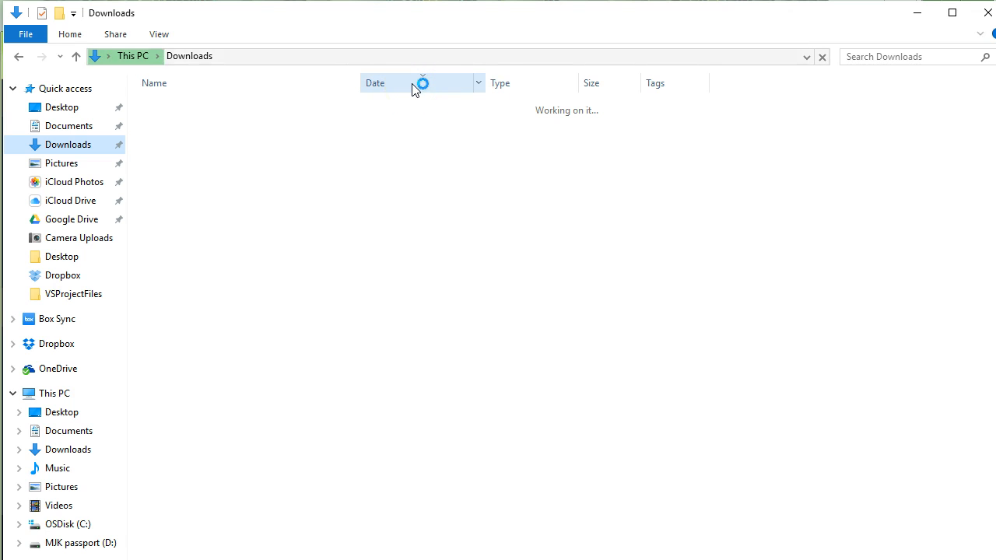
Sort the Downloads folder by date and open BikeBuyers.csv in Excel despite the file format mismatch.
left_click(421, 90)
left_click(421, 91)
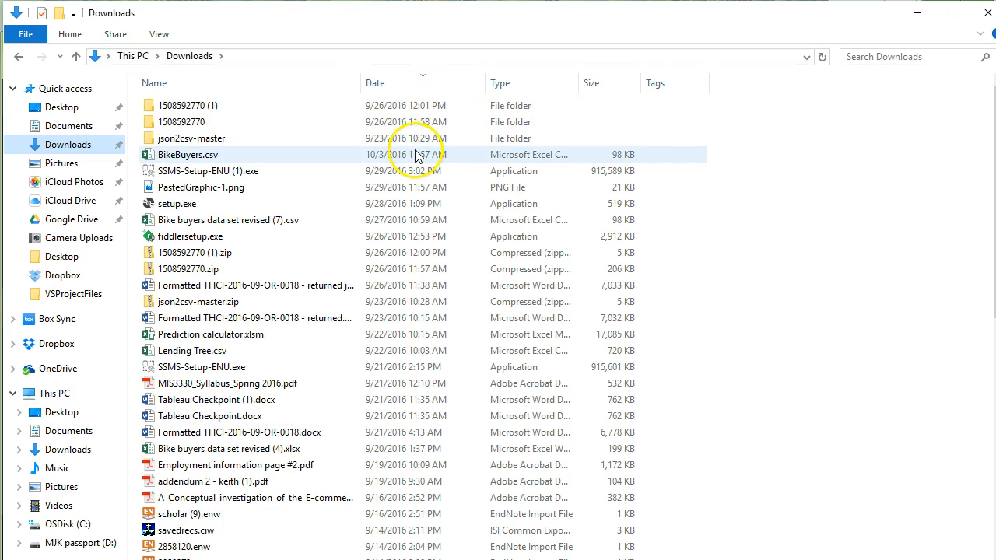
left_click(229, 160)
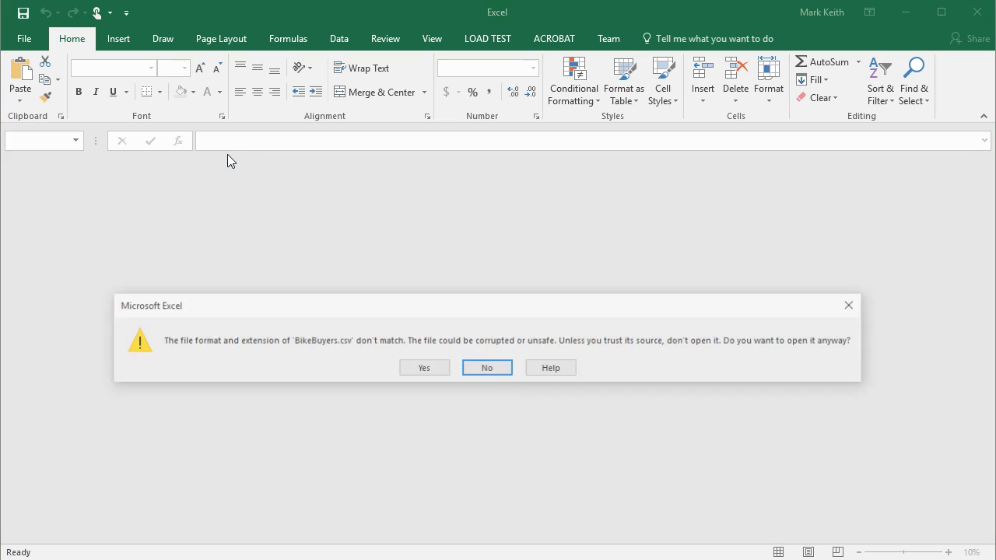
left_click(421, 365)
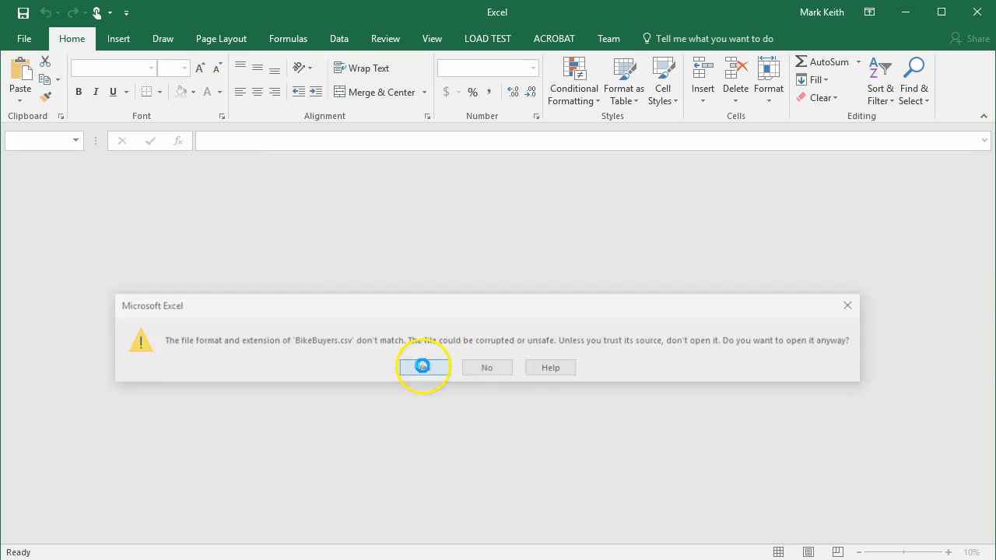
left_click(440, 368)
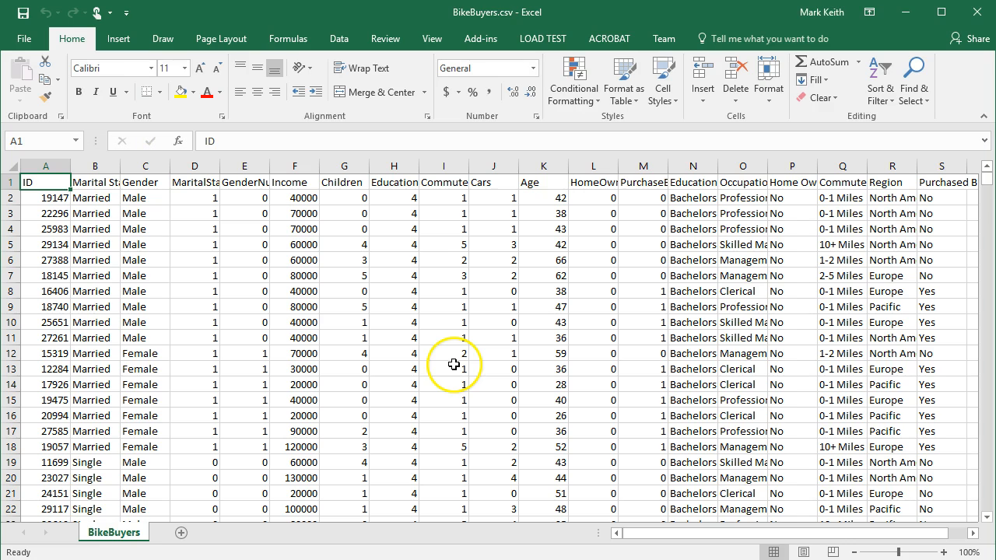
Check the data rows of BikeBuyers.csv, close Excel and File Explorer, and return to the Azure dataset upload form.
left_click_drag(62, 198, 366, 322)
left_click(527, 325)
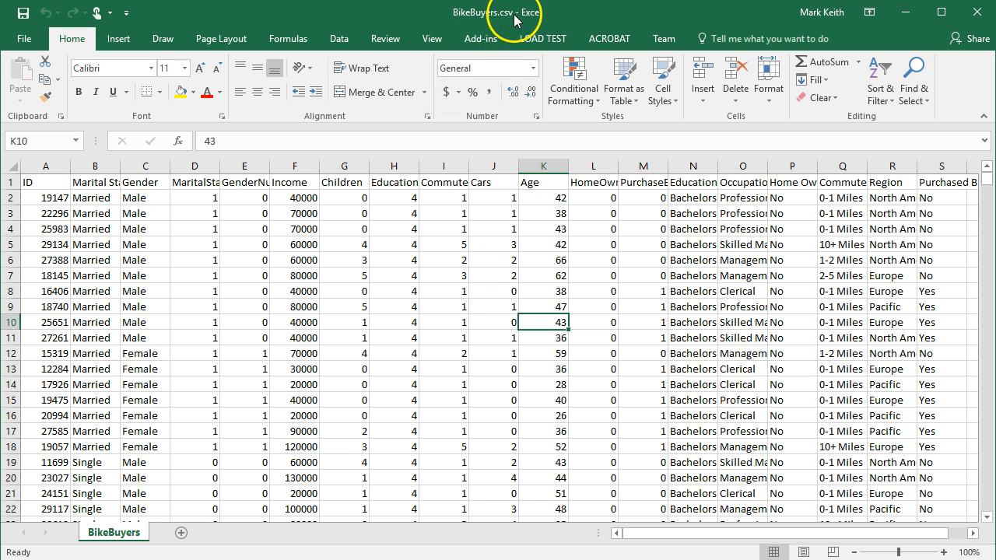
left_click(982, 11)
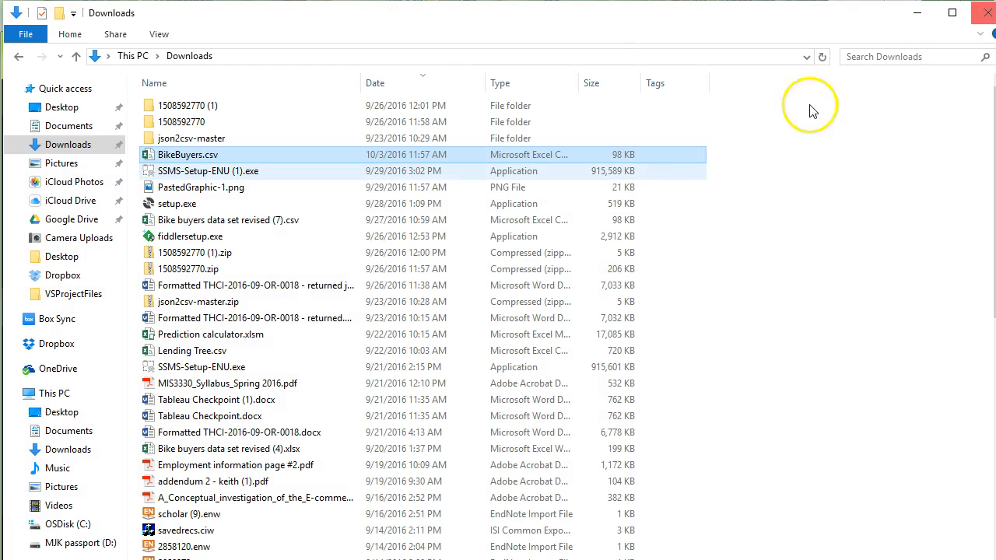
left_click(988, 12)
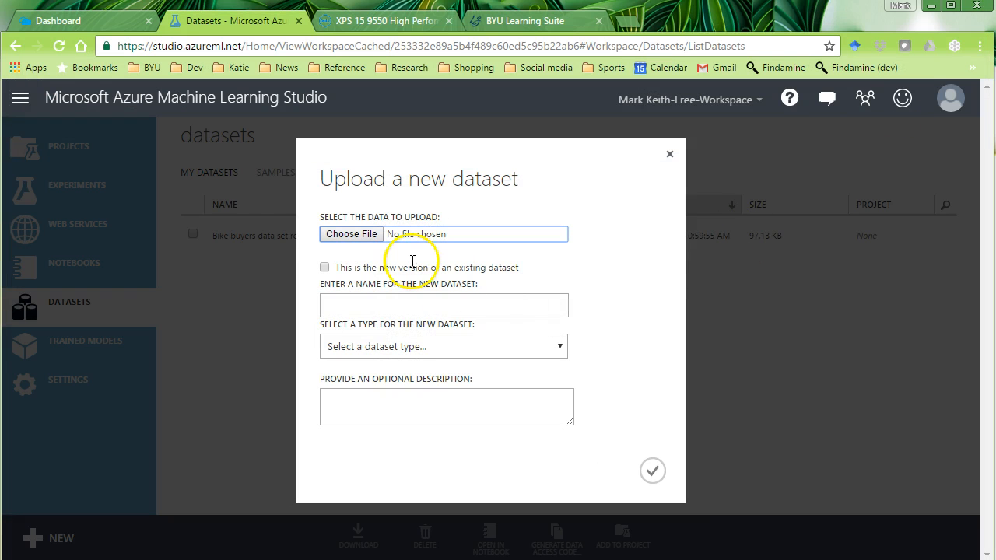
Choose BikeBuyers.csv as the data file and upload it as a Generic CSV File with a header.
left_click(351, 240)
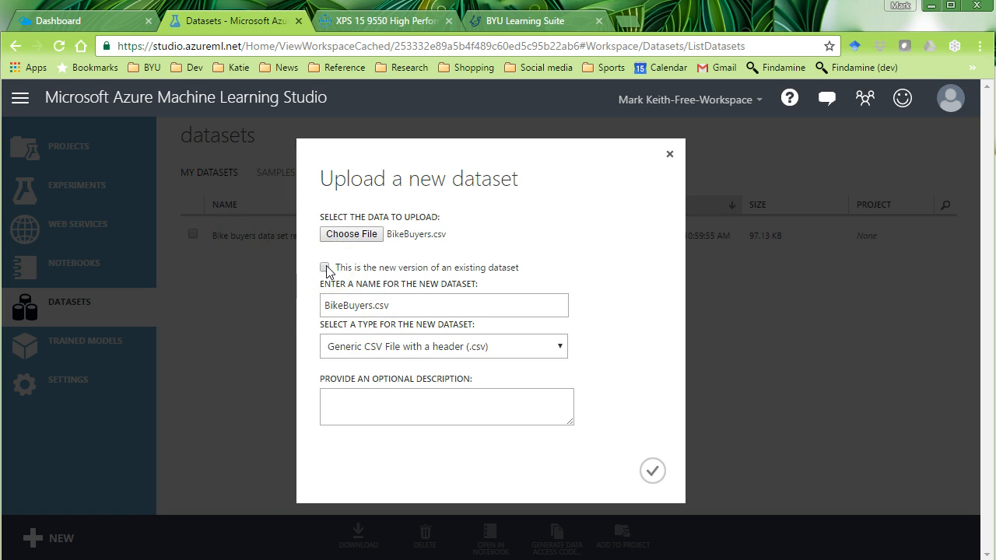
left_click(652, 468)
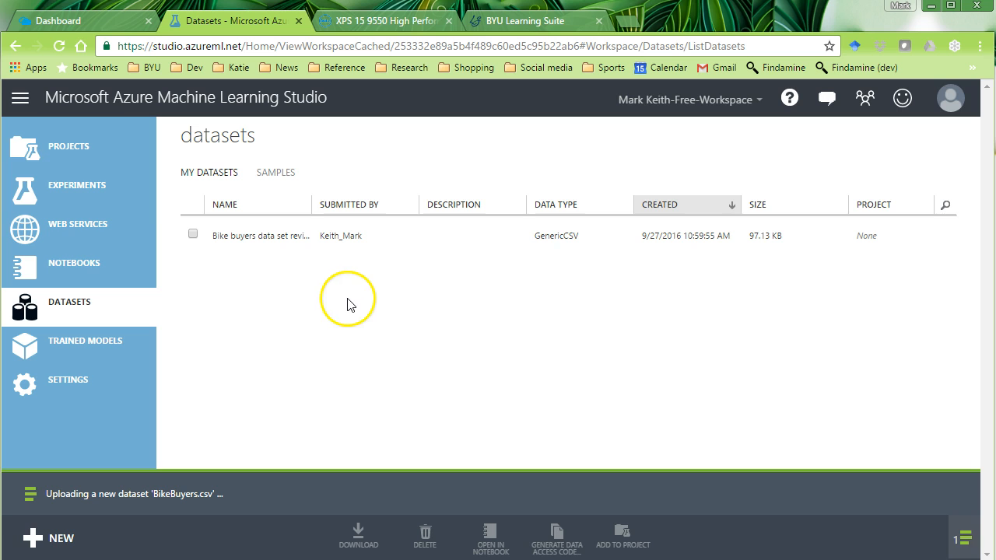
Open the experiments list, dismiss the upload notification and create a new blank experiment.
left_click(76, 200)
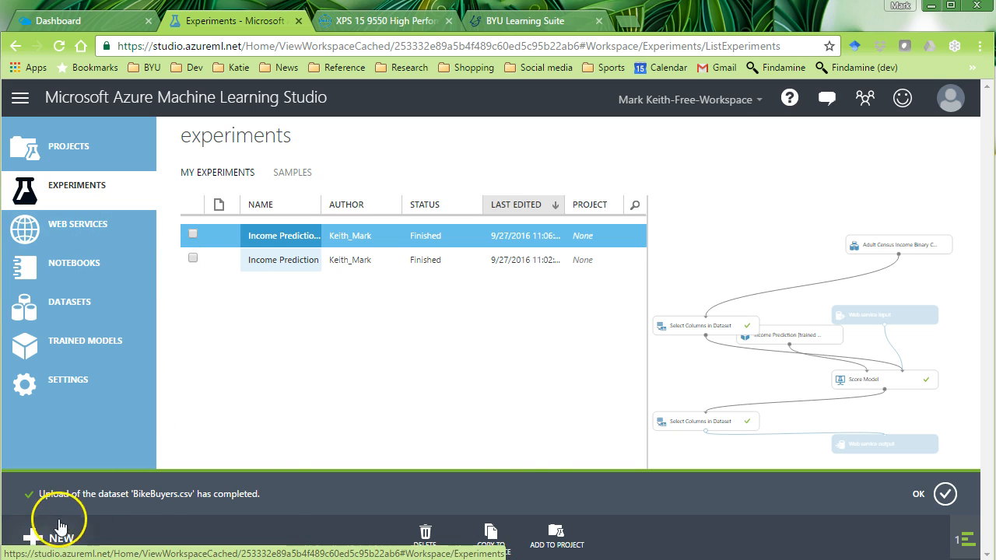
left_click(944, 494)
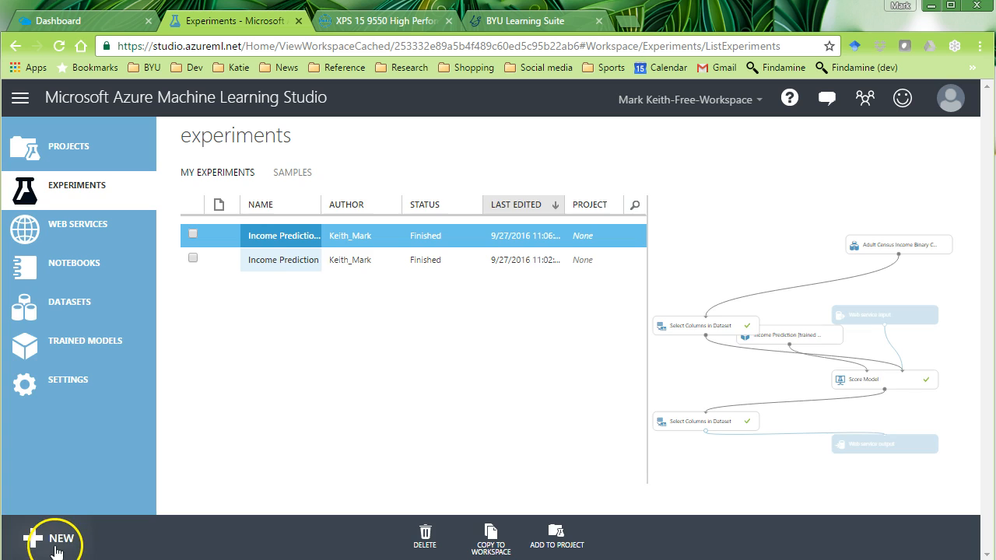
left_click(31, 539)
left_click(251, 407)
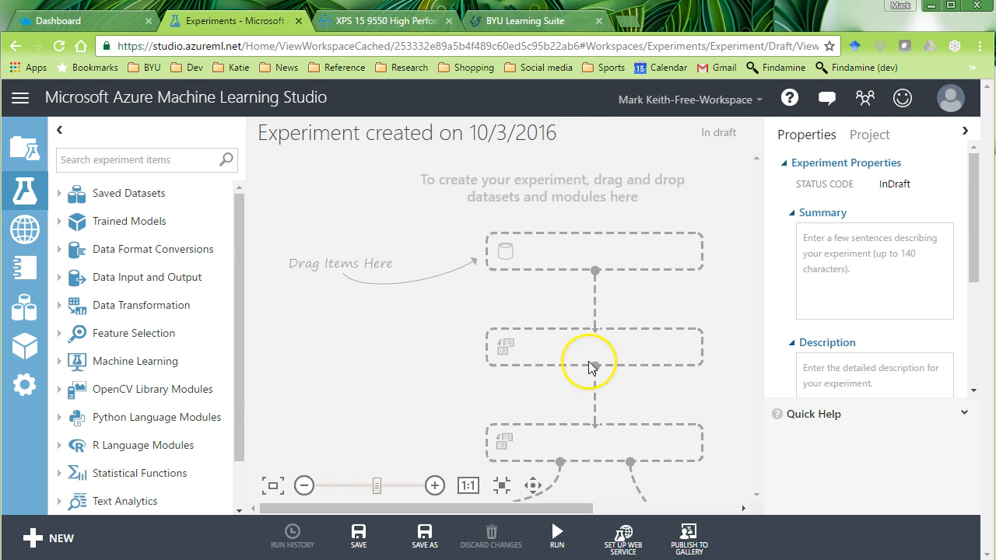
Rename the experiment as Bike Buyers demo.
left_click(566, 132)
left_click_drag(566, 132, 269, 130)
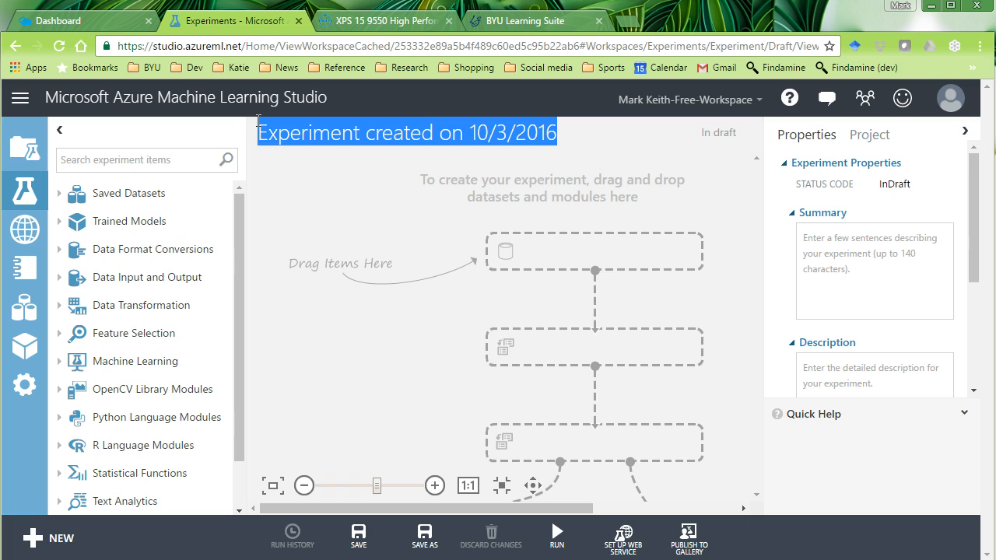
type("Bike Buyers demo")
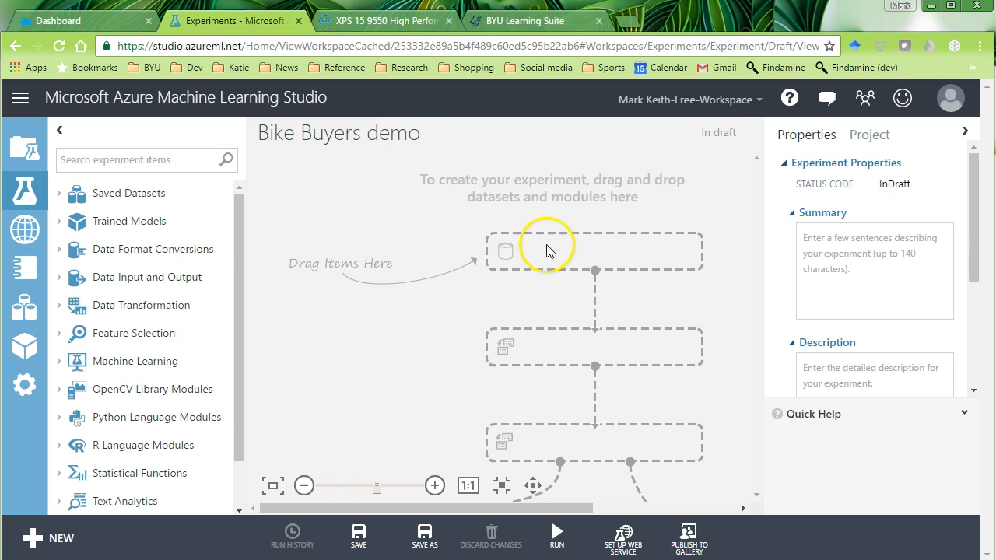
Find BikeBuyers.csv among the saved My Datasets items and place it on the experiment canvas.
left_click(59, 194)
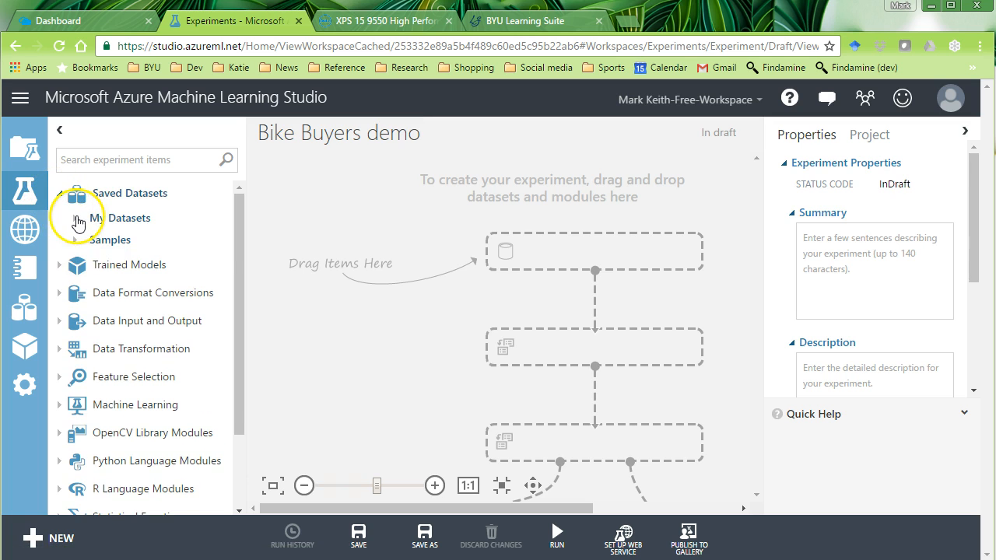
left_click(76, 218)
left_click(75, 294)
left_click_drag(240, 221, 281, 171)
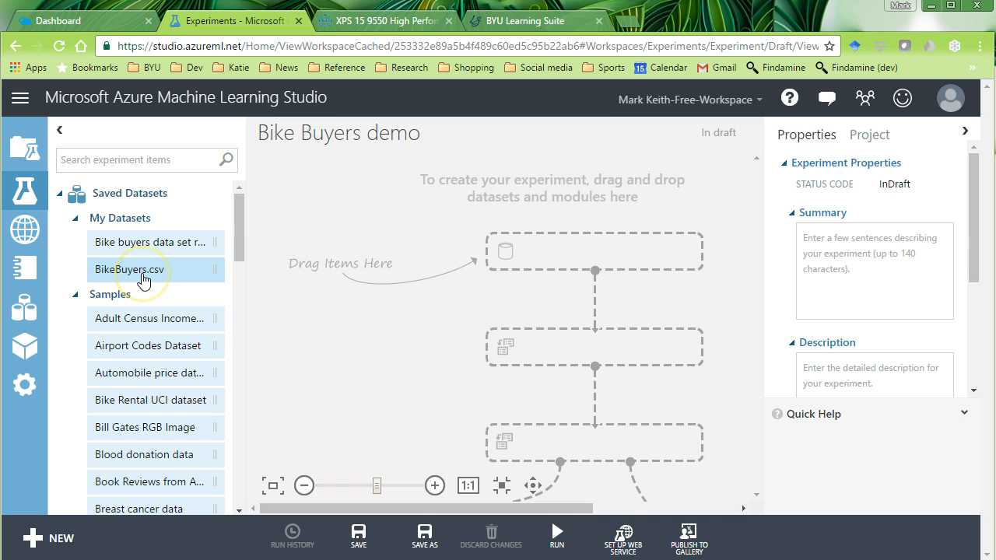
left_click_drag(143, 280, 524, 178)
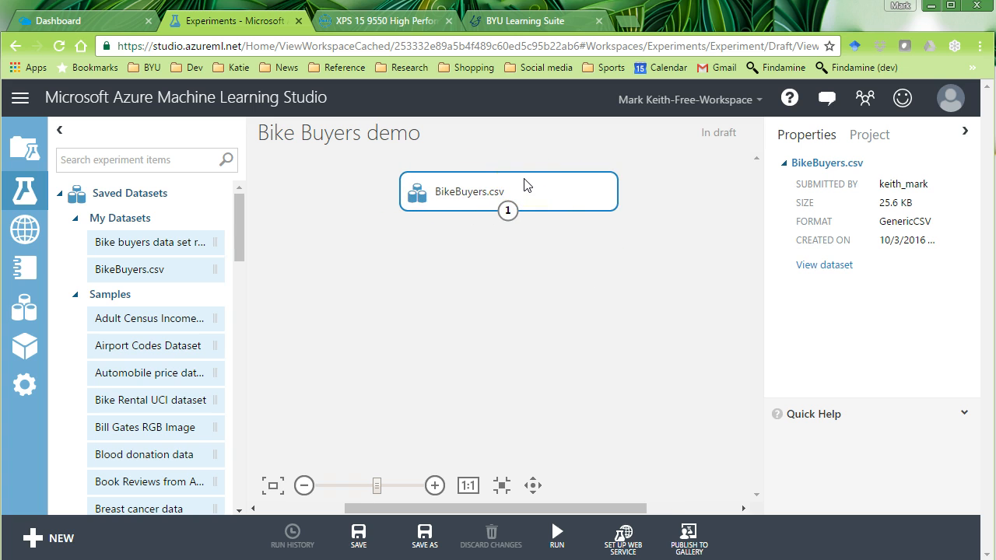
Collapse the Saved Datasets group and search the experiment items for transform.
left_click(61, 196)
left_click(63, 199)
left_click(63, 199)
left_click(134, 158)
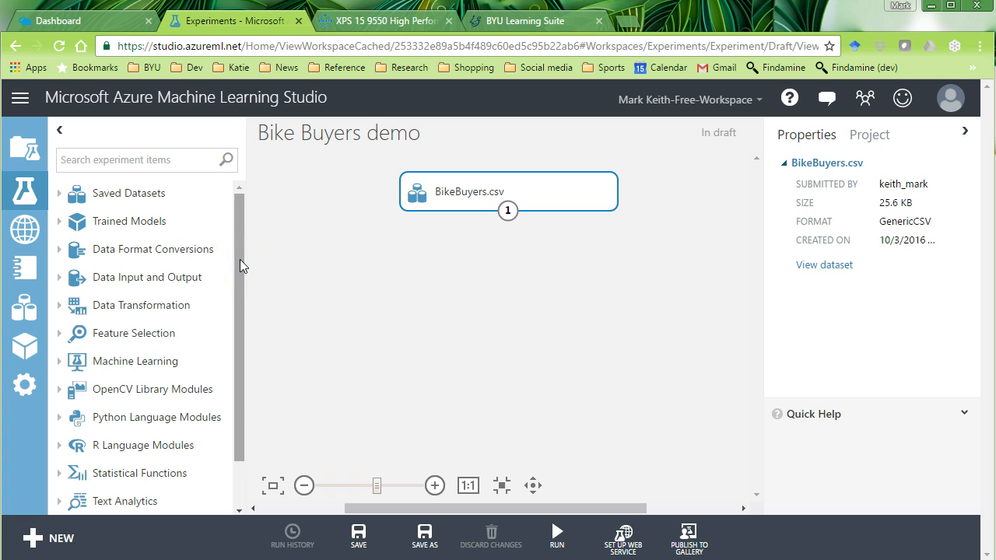
type("transform")
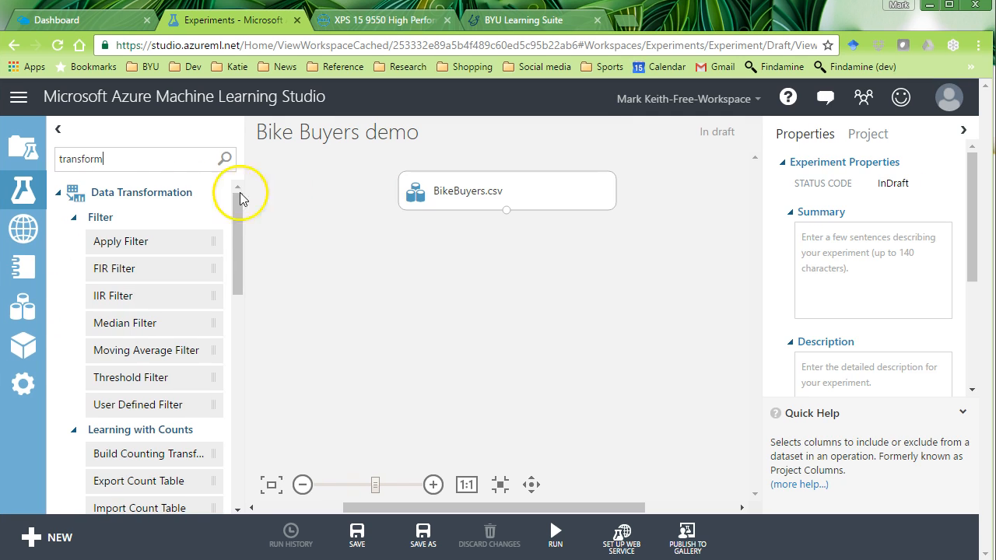
Search the experiment items for select and place the Select Columns in Dataset module below BikeBuyers.csv.
left_click_drag(140, 158, 26, 158)
type("select")
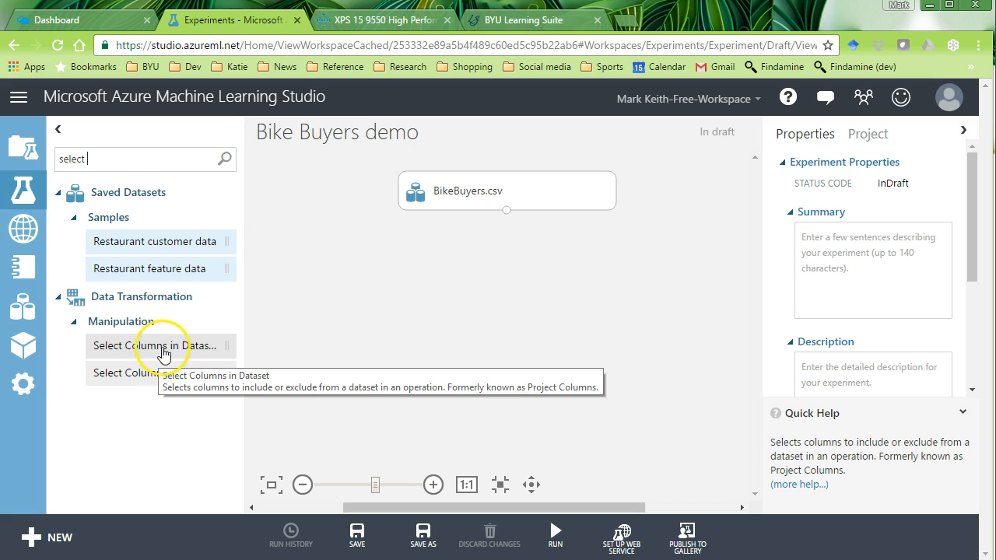
left_click_drag(166, 352, 510, 257)
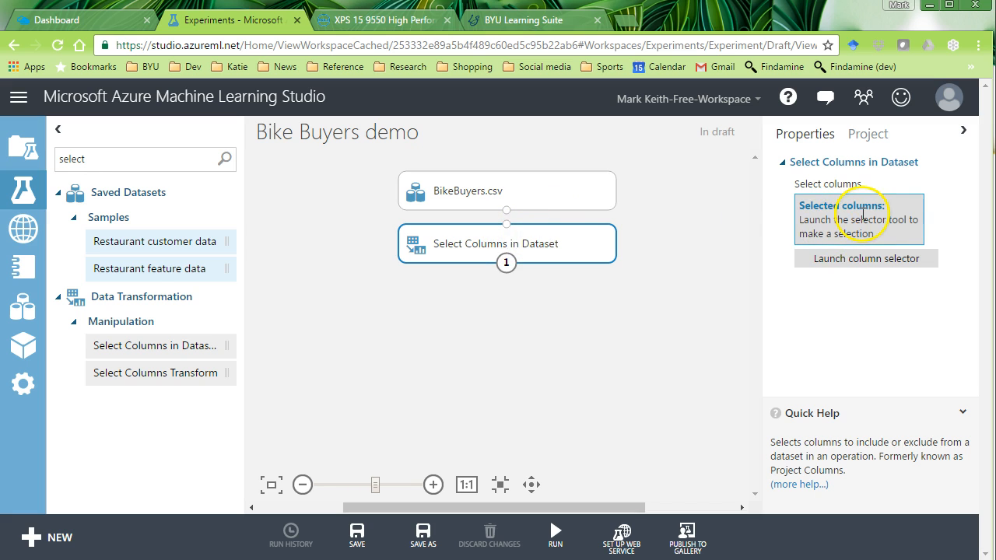
Launch the column selector for the Select Columns in Dataset module and include the column name PurchaseBikeNumeric.
left_click(864, 259)
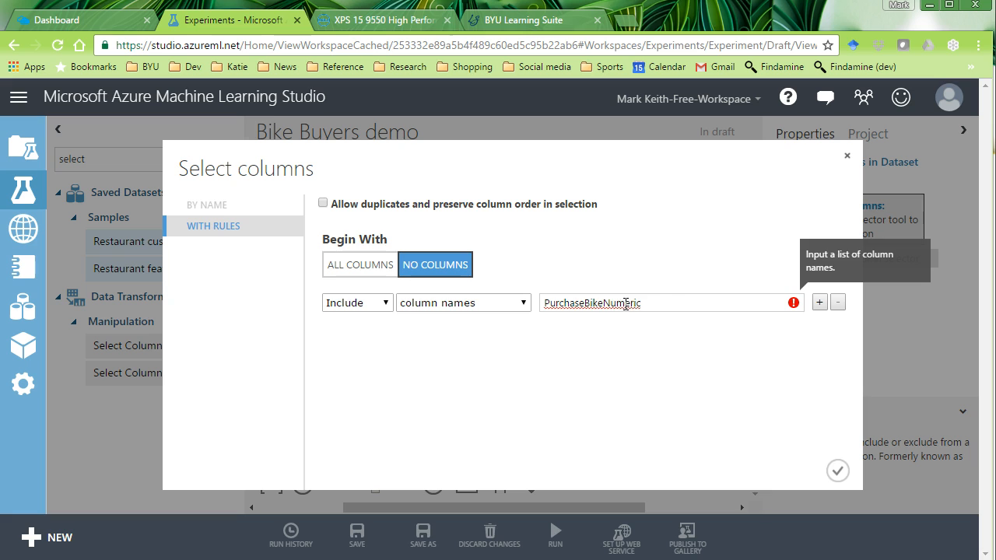
key("Return")
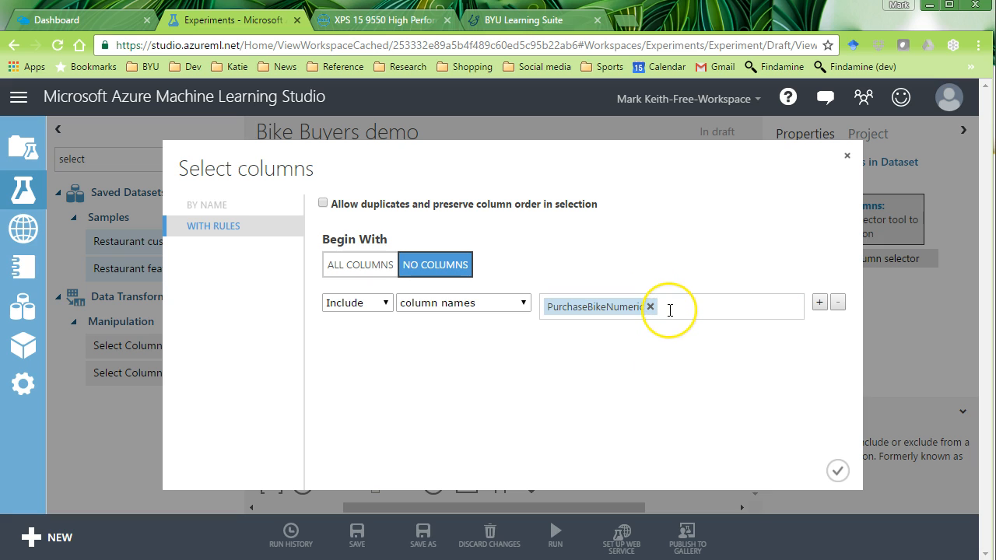
left_click(704, 309)
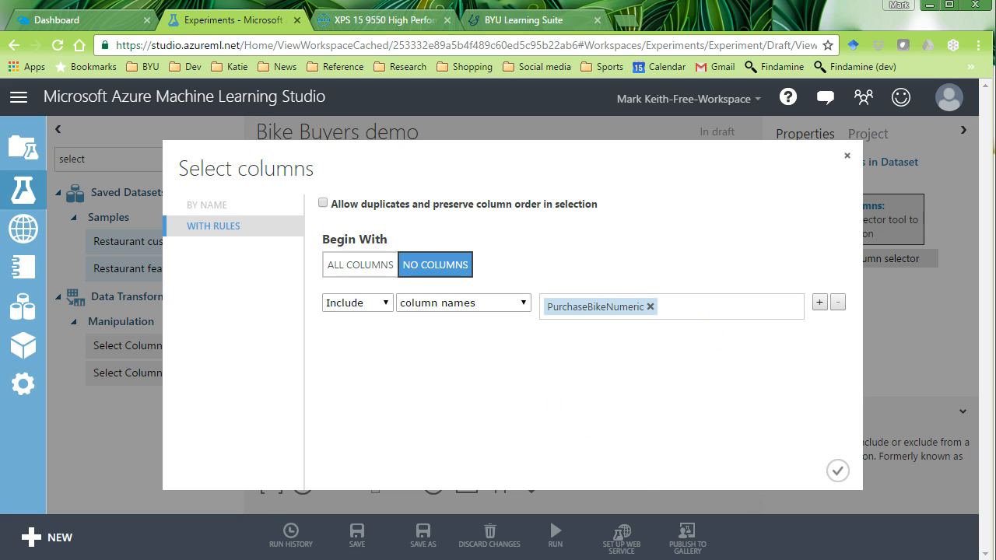
Reopen the recent file BikeBuyers.csv in Excel despite the file format mismatch.
right_click(2, 558)
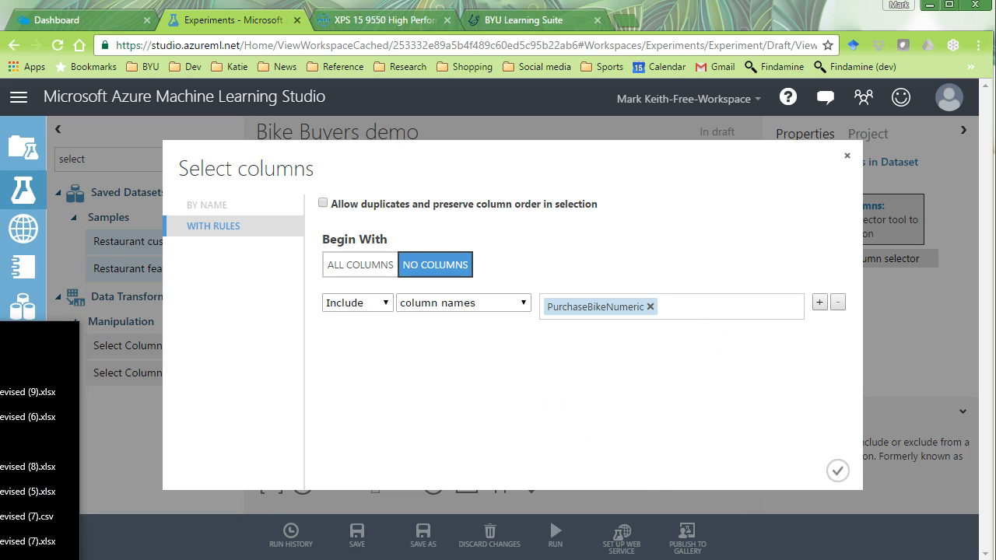
left_click(22, 366)
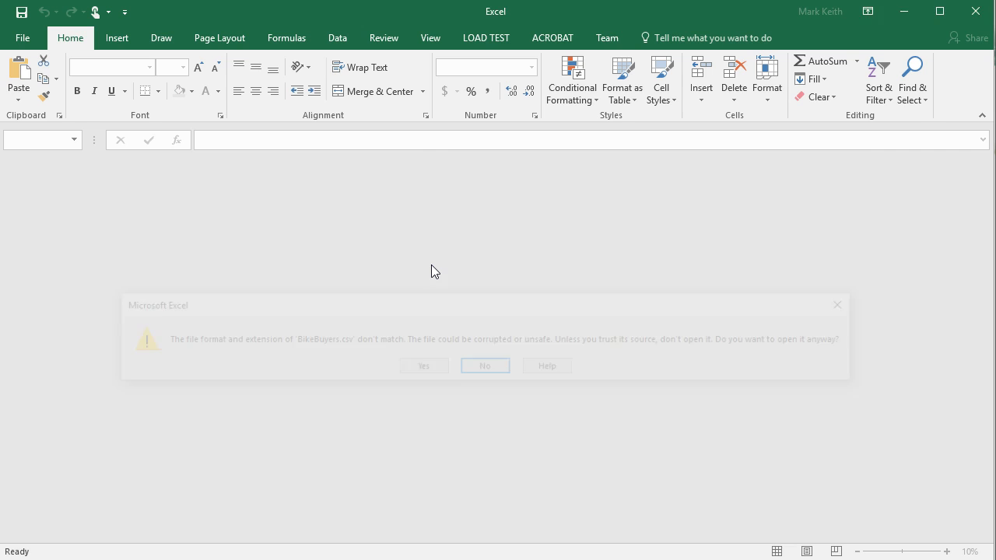
left_click(427, 367)
left_click(433, 371)
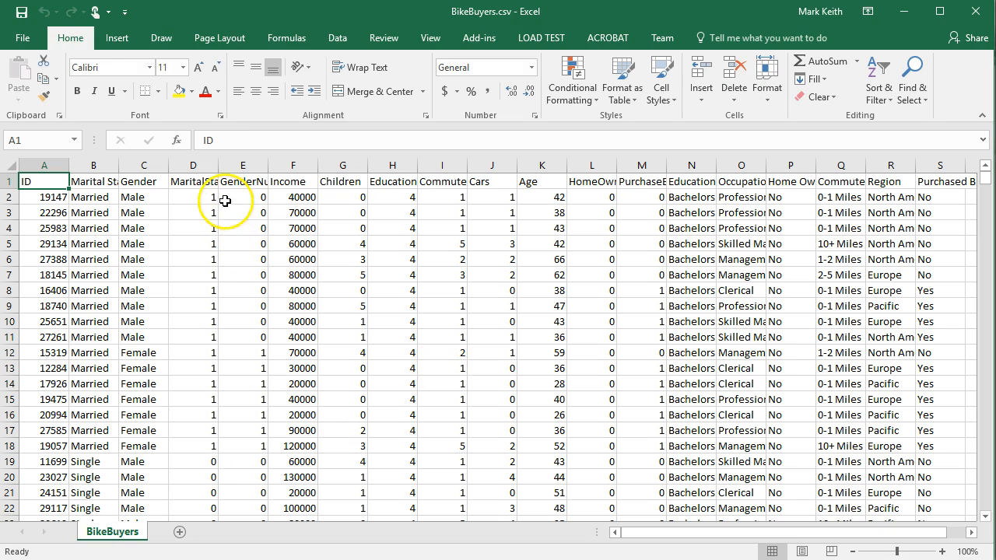
Try to paste the headers MaritalStatusNumeric through HomeOwnerNumeric together into the included column names, and remove the combined entry.
left_click_drag(198, 184, 593, 180)
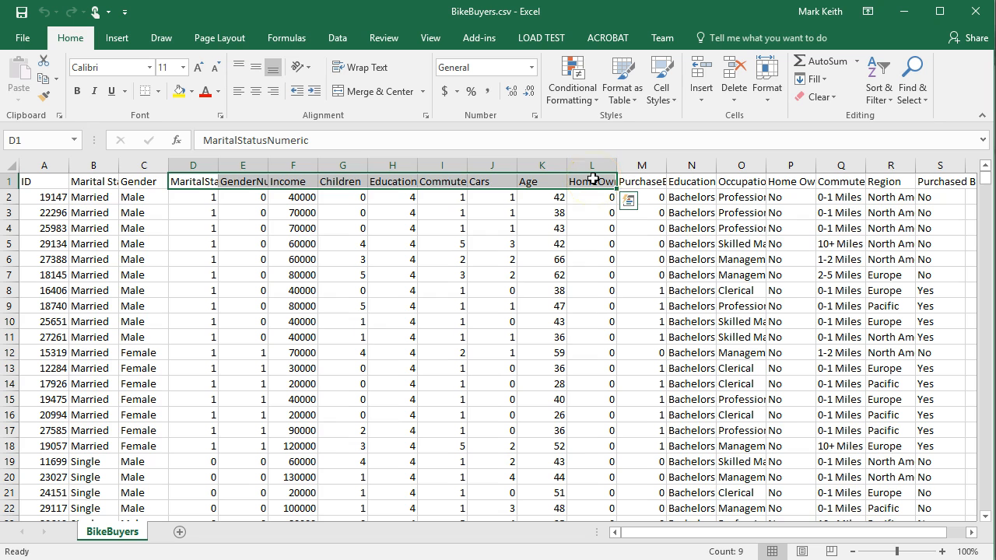
key("ctrl+c")
key("alt+Tab")
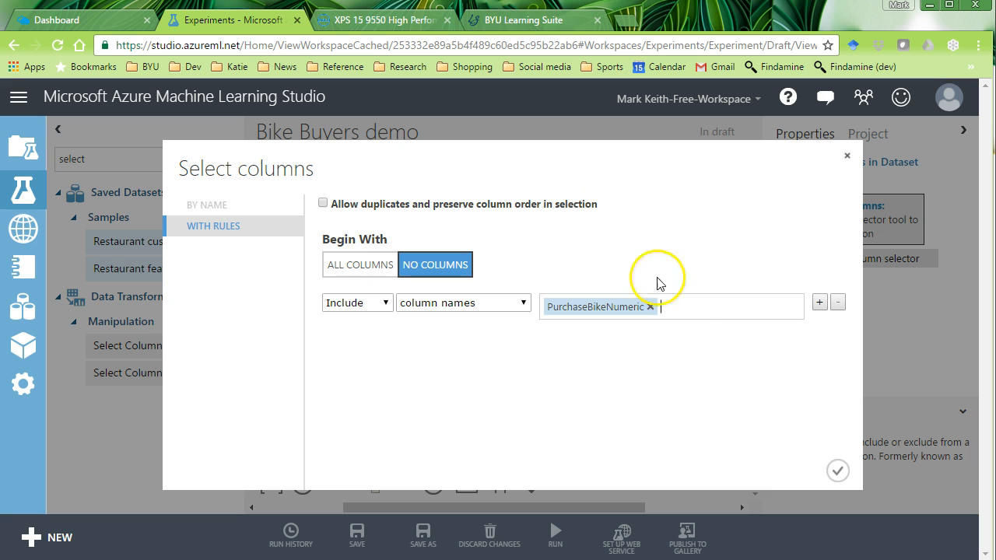
key("ctrl+v")
key("Return")
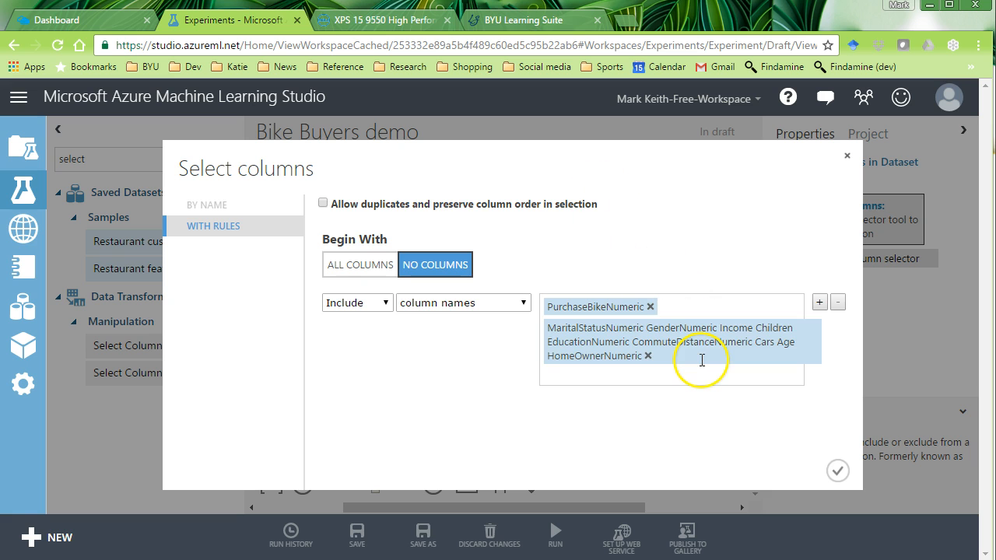
left_click(647, 356)
Copy the MaritalStatusNumeric header from BikeBuyers.csv and add it to the included column names in the column selector.
key("alt+Tab")
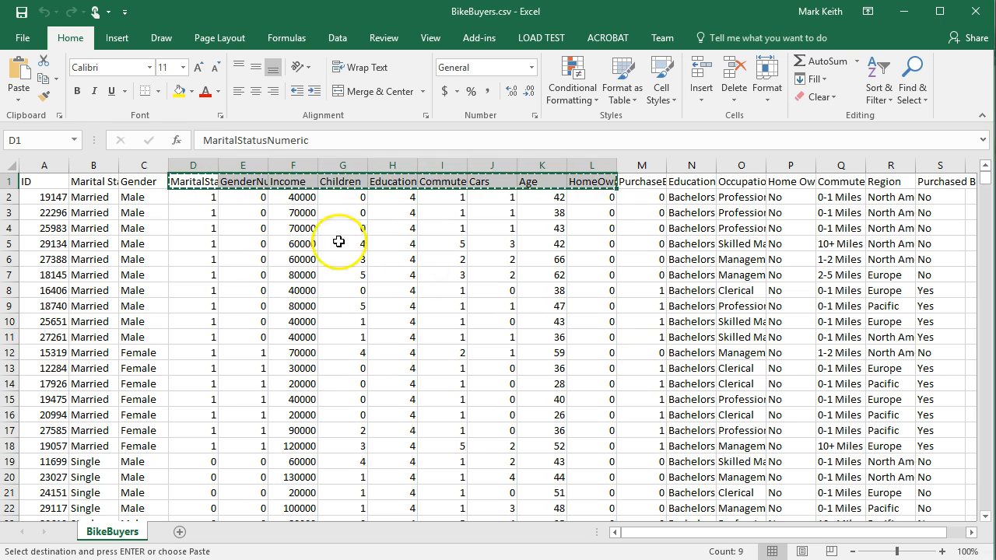
key("alt+Tab")
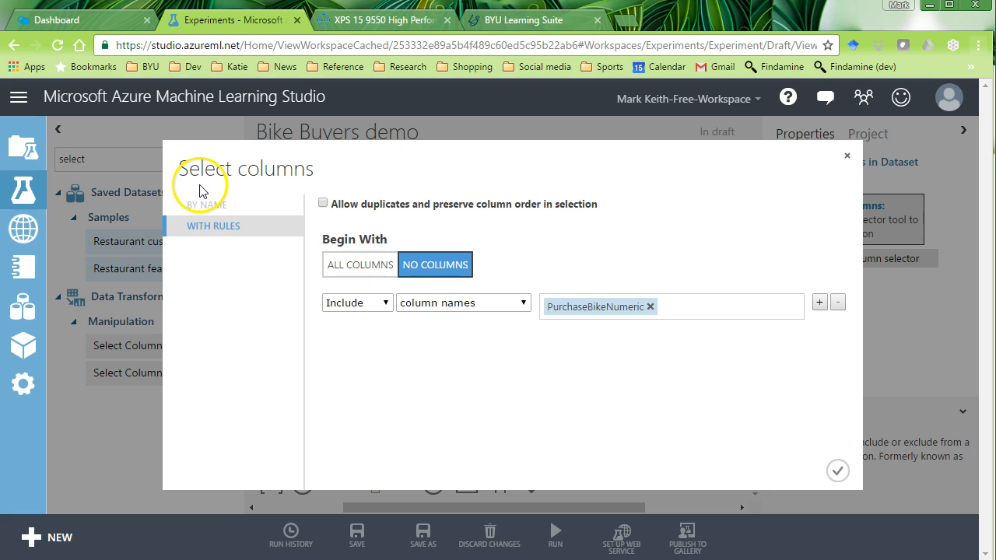
left_click(684, 307)
key("ctrl+v")
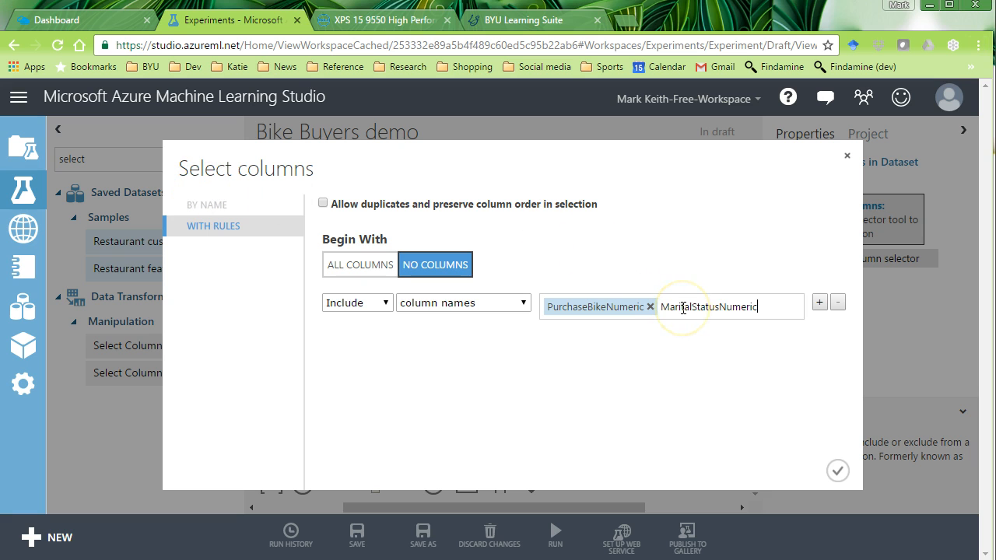
Copy the GenderNumeric header from BikeBuyers.csv in Excel and add it to the included column names in the column selector.
key("alt+Tab")
key("Right")
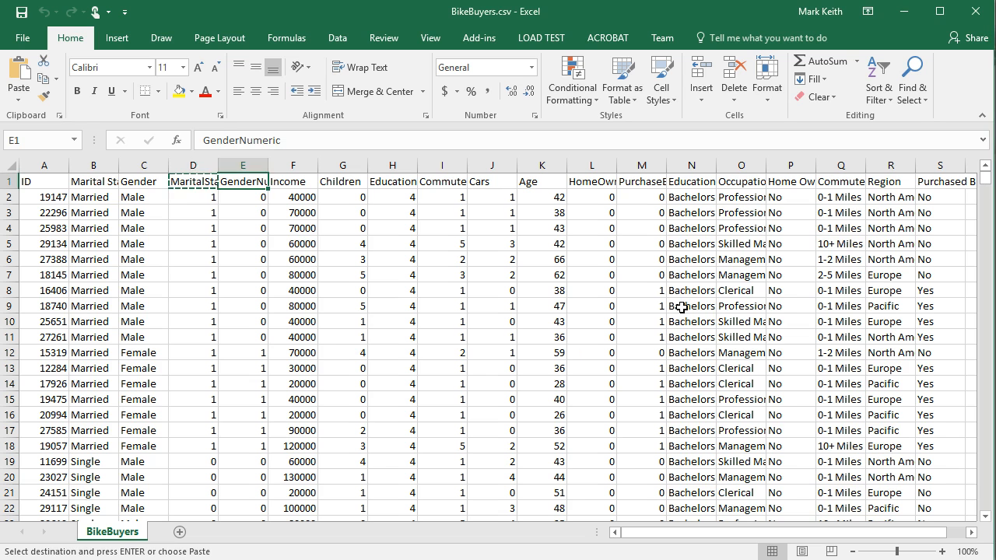
key("alt+Tab")
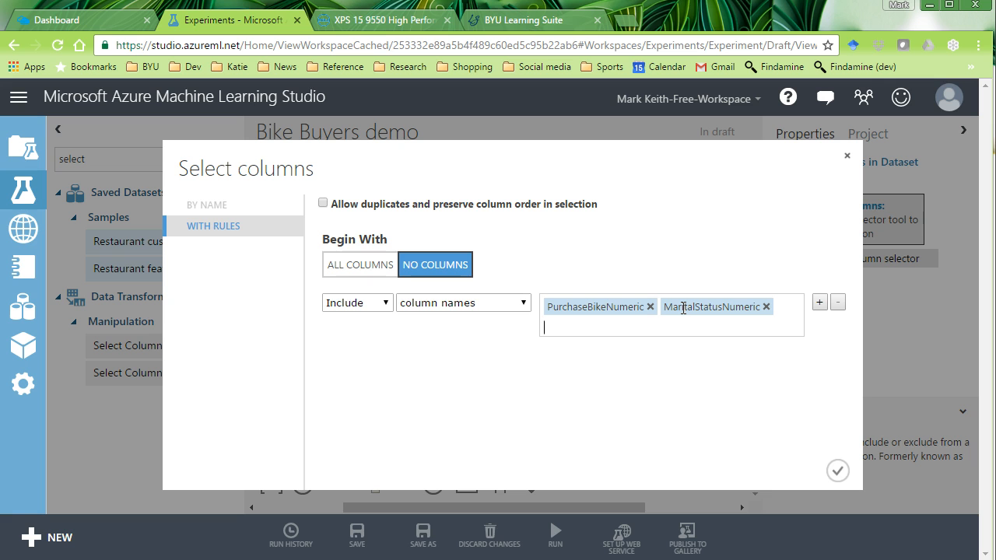
key("alt+Tab")
key("Right")
key("ctrl+v")
key("alt+Tab")
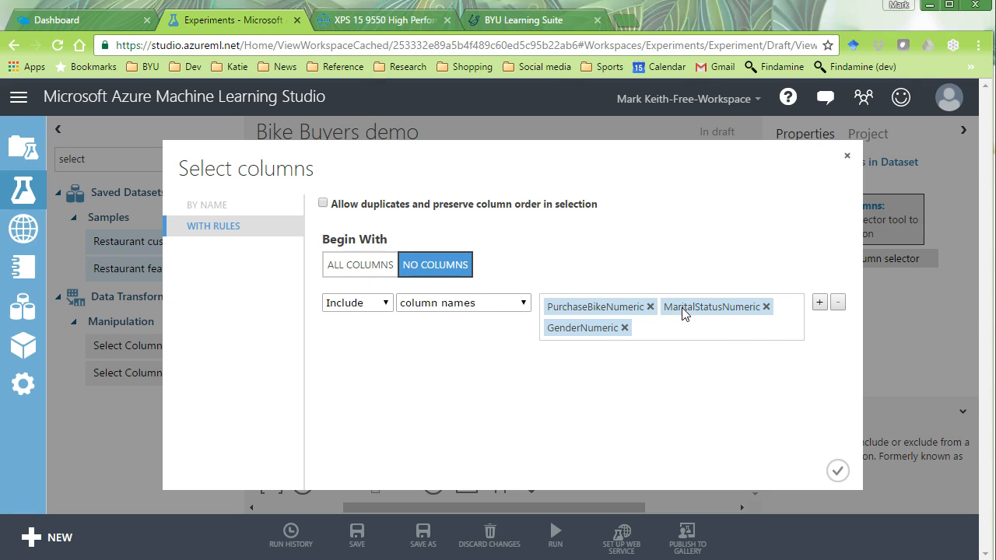
Undo the accidental paste over the Income header in Excel and copy Income into the included column names in the column selector.
key("alt+Tab")
key("ctrl+z")
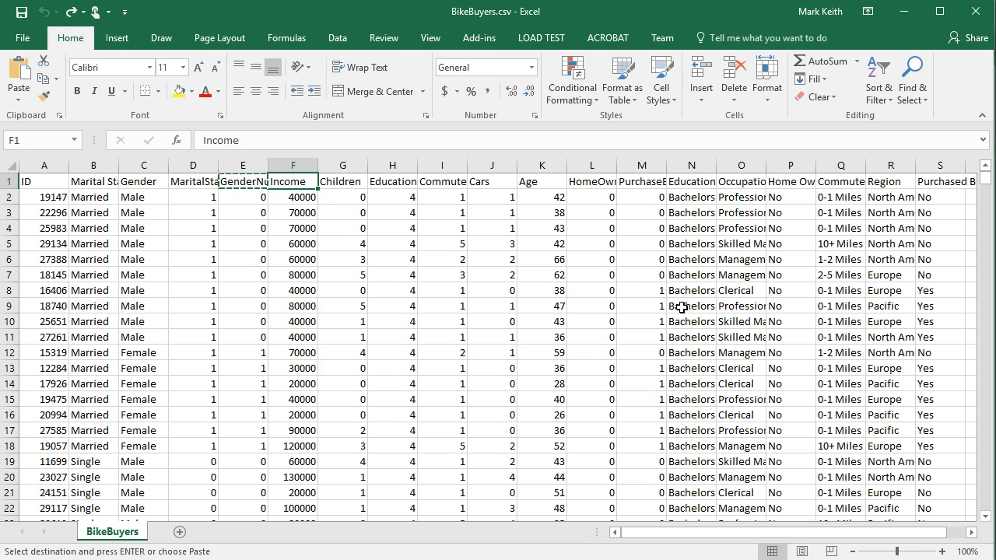
key("alt+Tab")
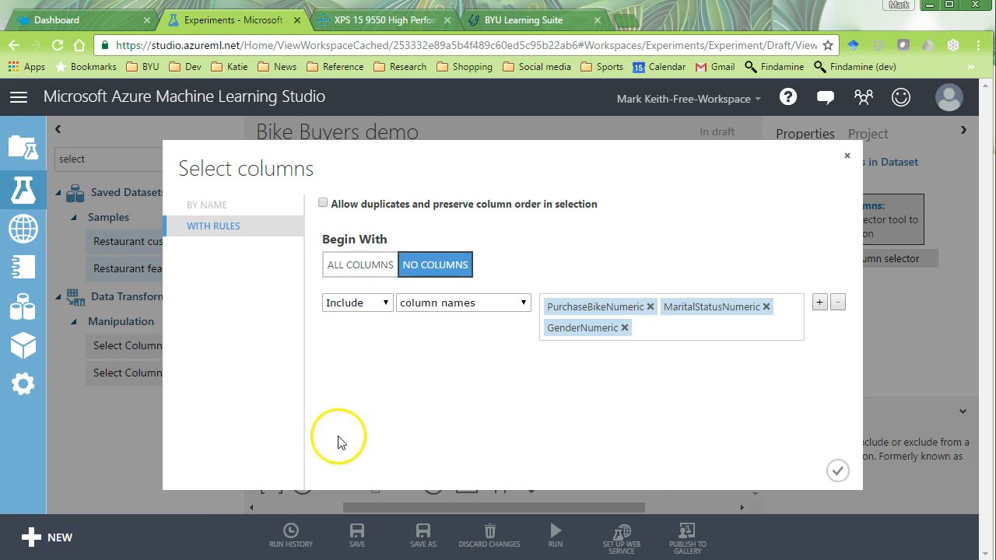
key("alt+Tab")
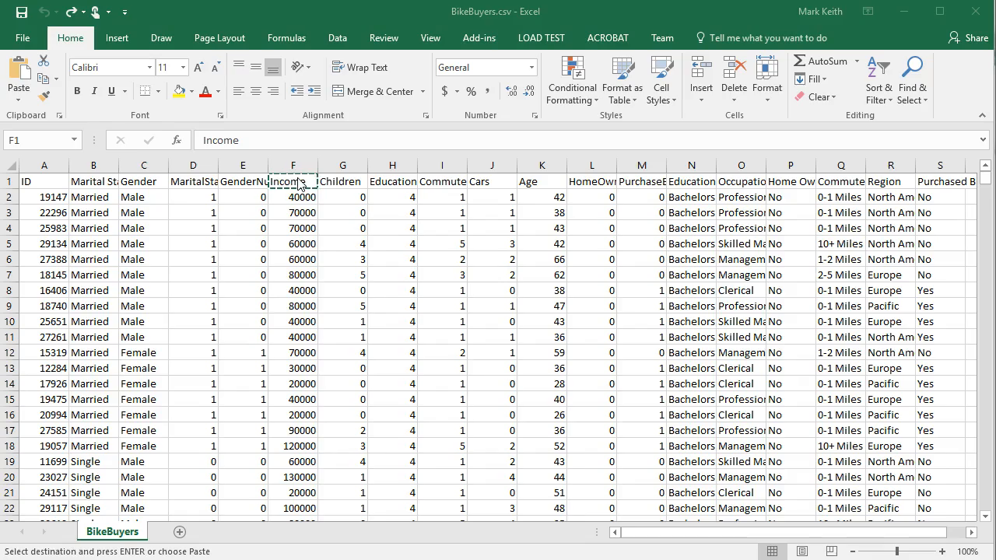
key("alt+Tab")
key("alt+space")
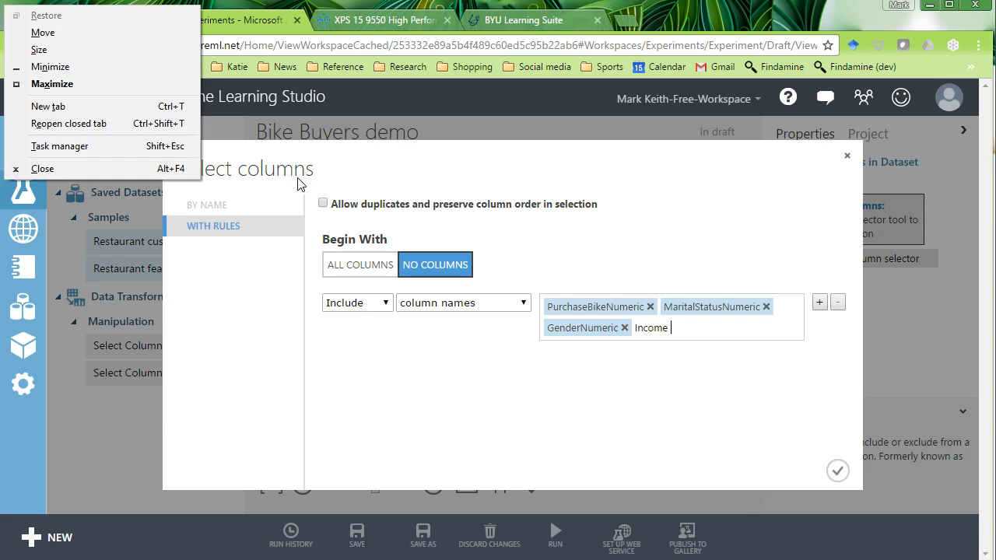
Copy the Children and EducationNumeric headers one at a time from BikeBuyers.csv into the included column names.
key("alt+Tab")
left_click(339, 182)
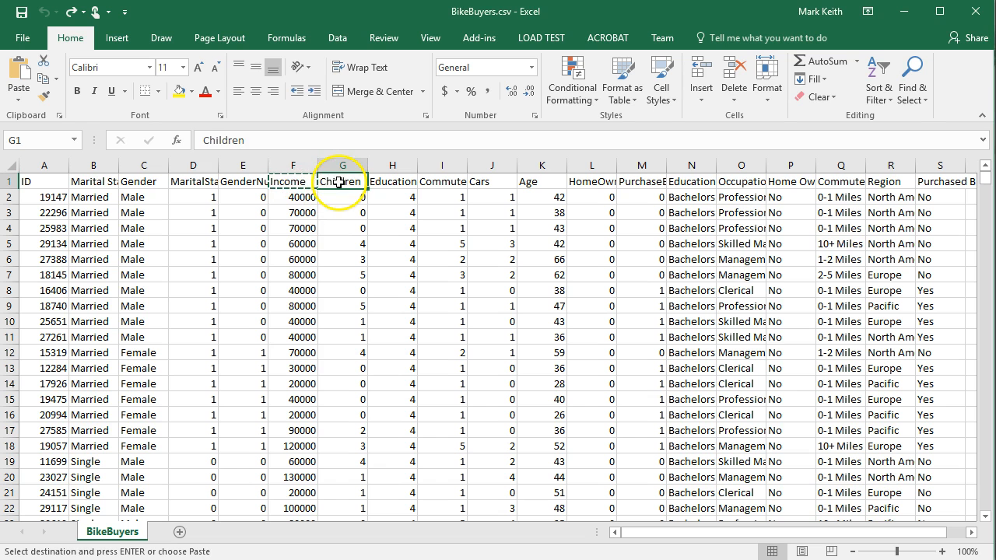
key("alt+Tab")
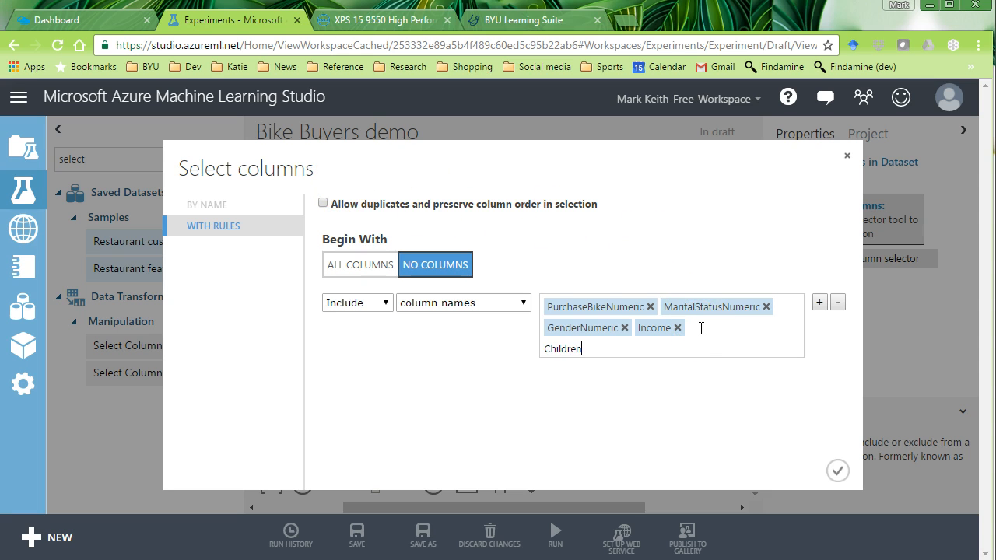
key("alt+Tab")
left_click(406, 182)
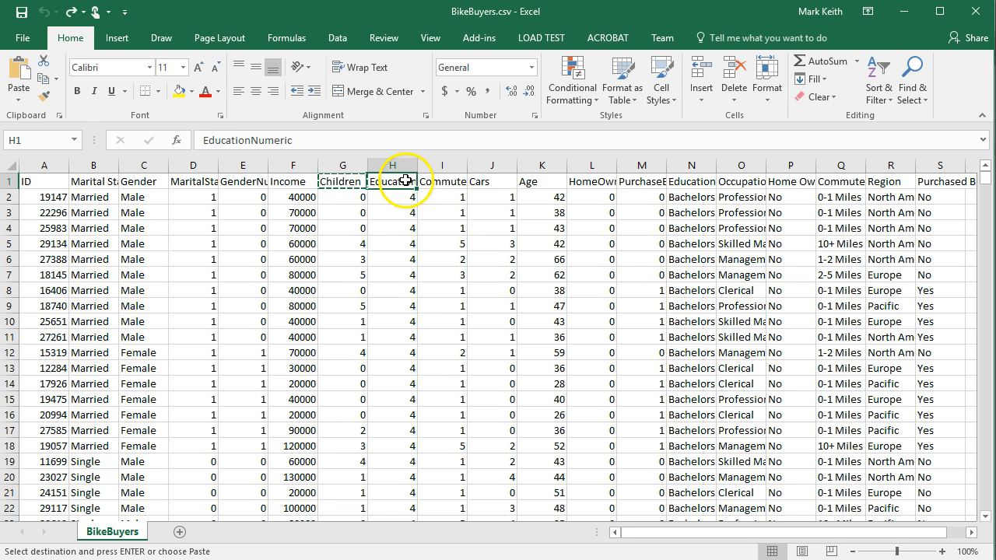
key("ctrl+c")
key("alt+Tab")
key("ctrl+v")
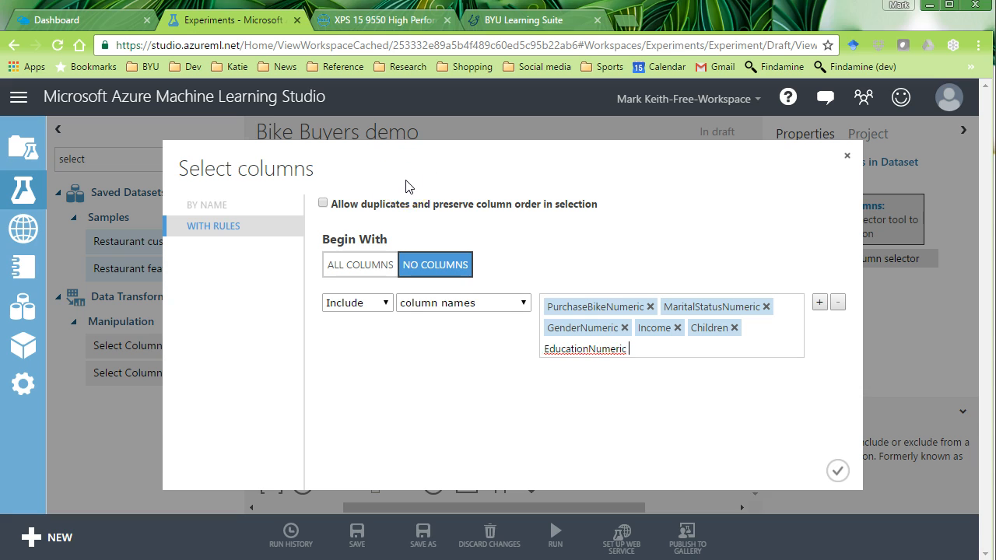
Copy the CommuteDistanceNumeric and Cars headers one at a time from BikeBuyers.csv into the included column names.
key("alt+Tab")
key("Right")
key("alt+Tab")
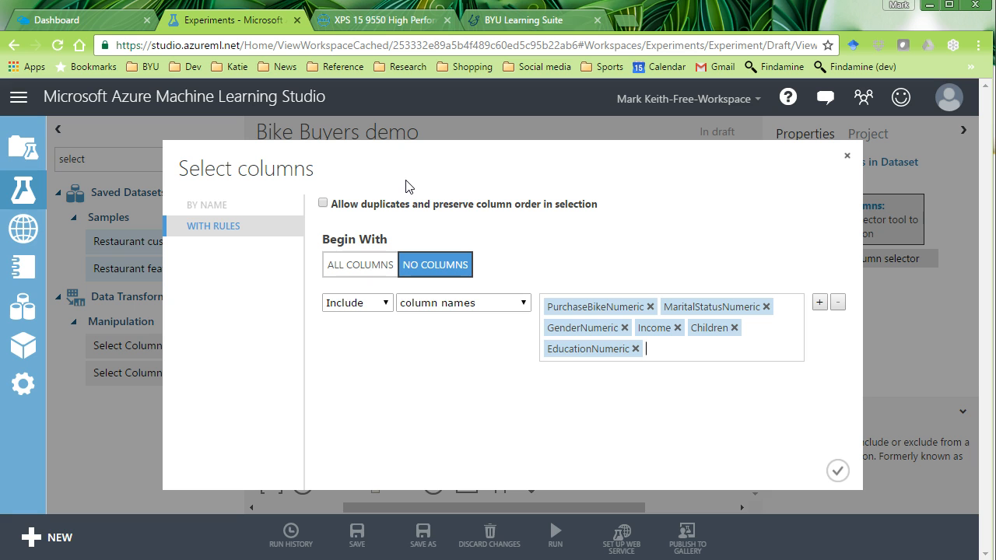
key("ctrl+v")
key("alt+Tab")
key("Right")
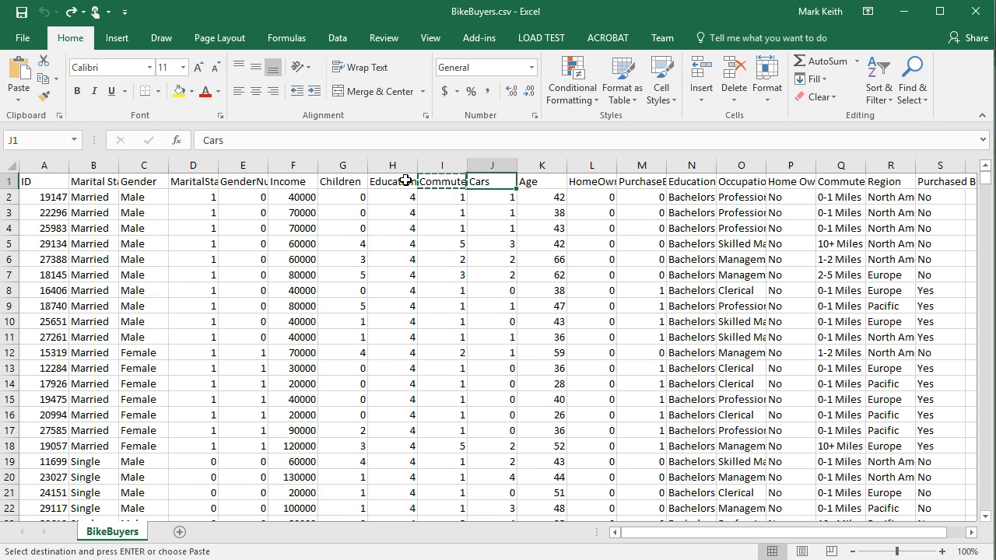
key("ctrl+c")
key("alt+Tab")
key("ctrl+v")
Copy the Age and HomeOwnerNumeric headers one at a time from BikeBuyers.csv into the included column names.
key("alt+Tab")
key("Right")
key("ctrl+c")
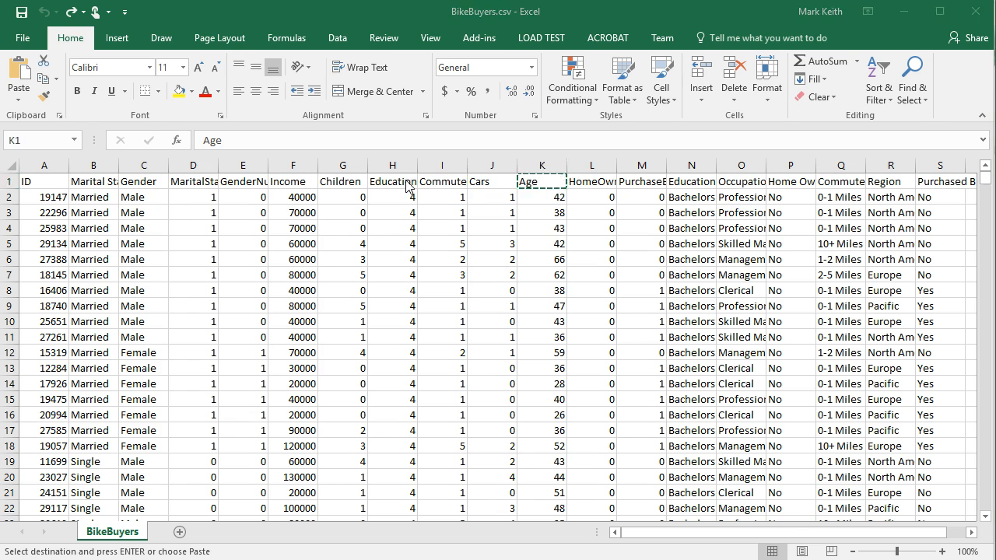
key("alt+Tab")
key("ctrl+v")
key("alt+Tab")
key("Right")
key("ctrl+c")
key("alt+Tab")
key("ctrl+v")
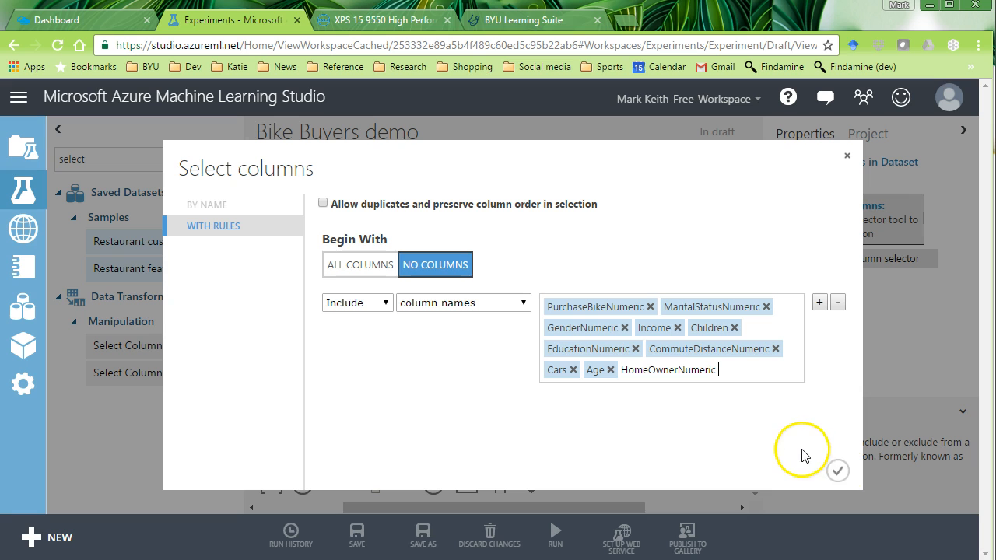
Keep the rule on column names and apply the column selection to the Select Columns in Dataset module.
left_click(498, 311)
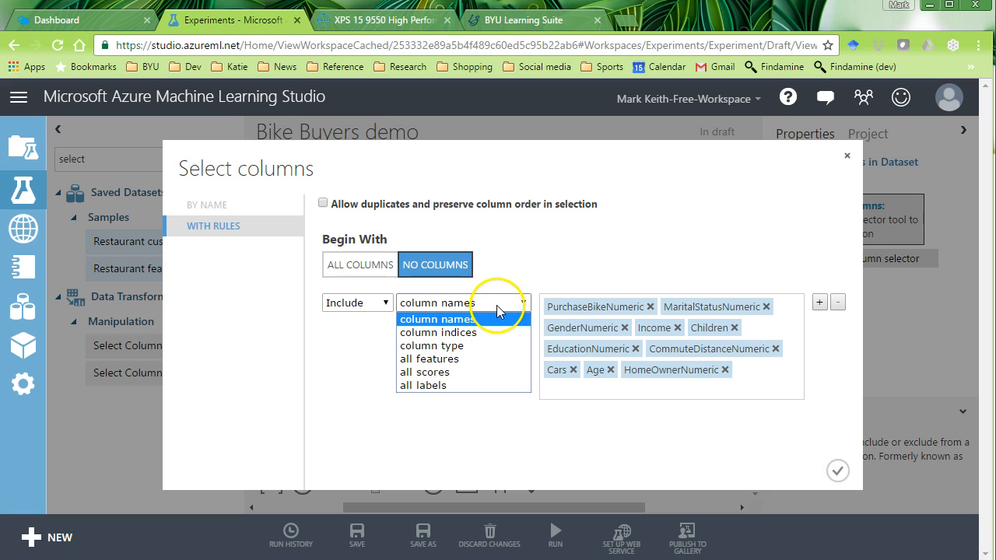
left_click(768, 380)
left_click(848, 467)
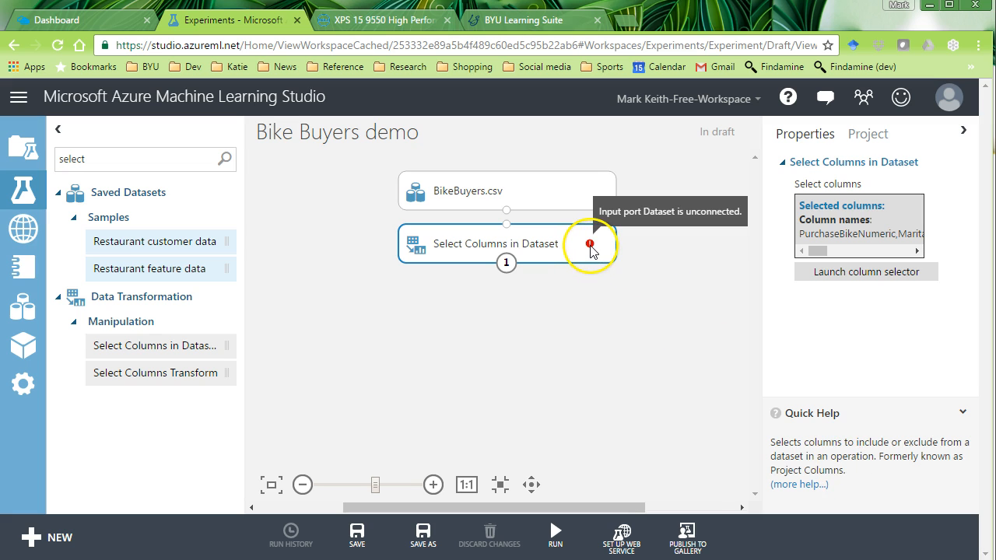
Connect the BikeBuyers.csv output to the Select Columns in Dataset input, and delete and redraw that connection.
left_click_drag(507, 209, 533, 274)
left_click(589, 325)
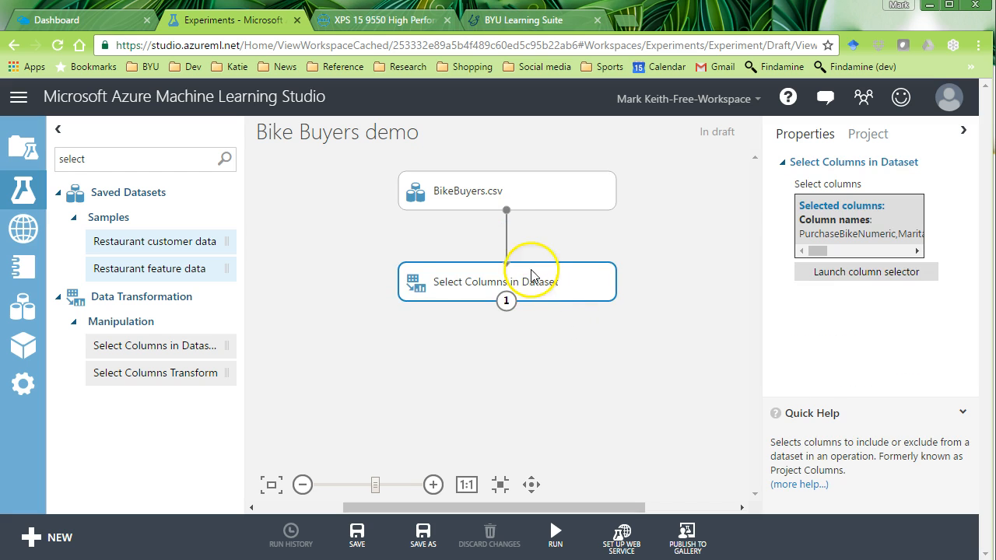
left_click(507, 232)
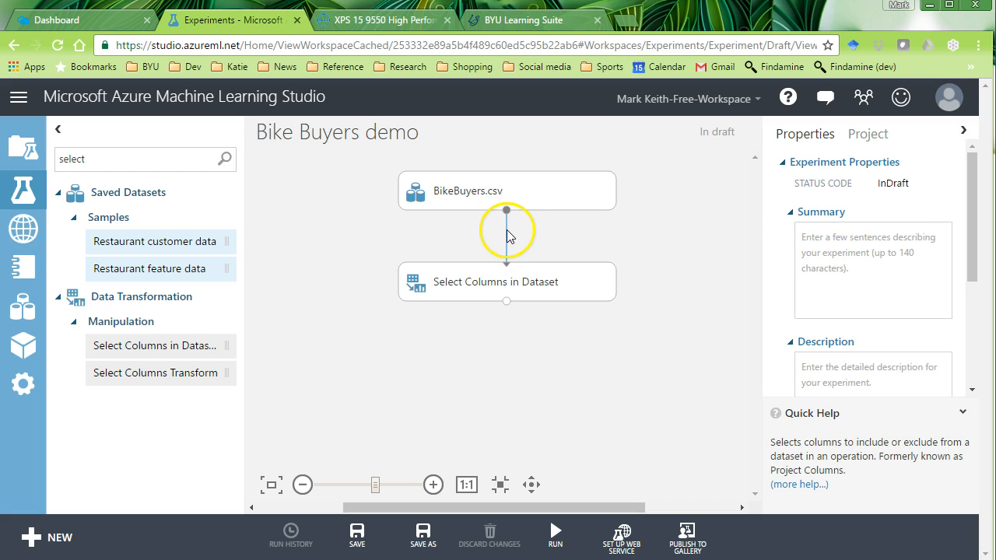
right_click(507, 230)
left_click(529, 250)
left_click_drag(507, 210, 518, 243)
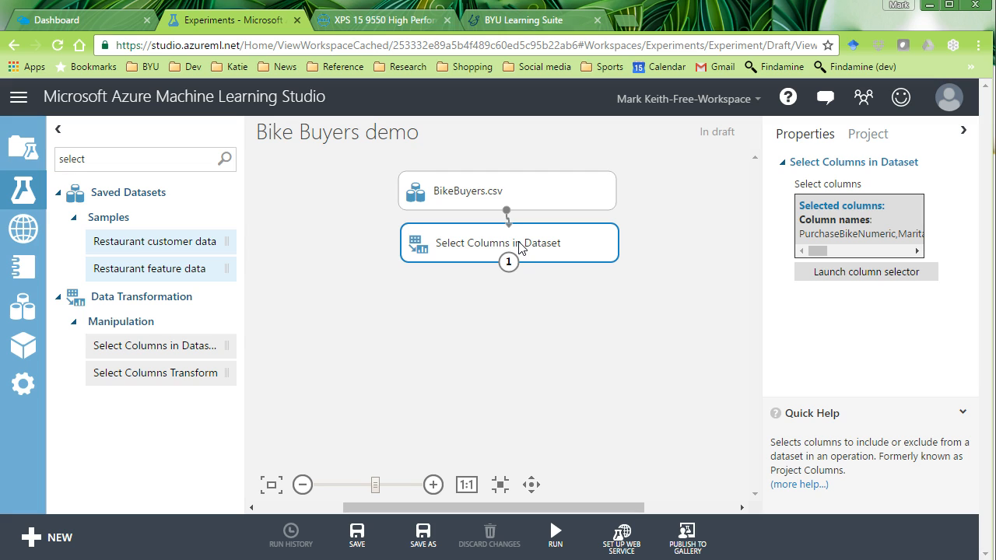
left_click(871, 282)
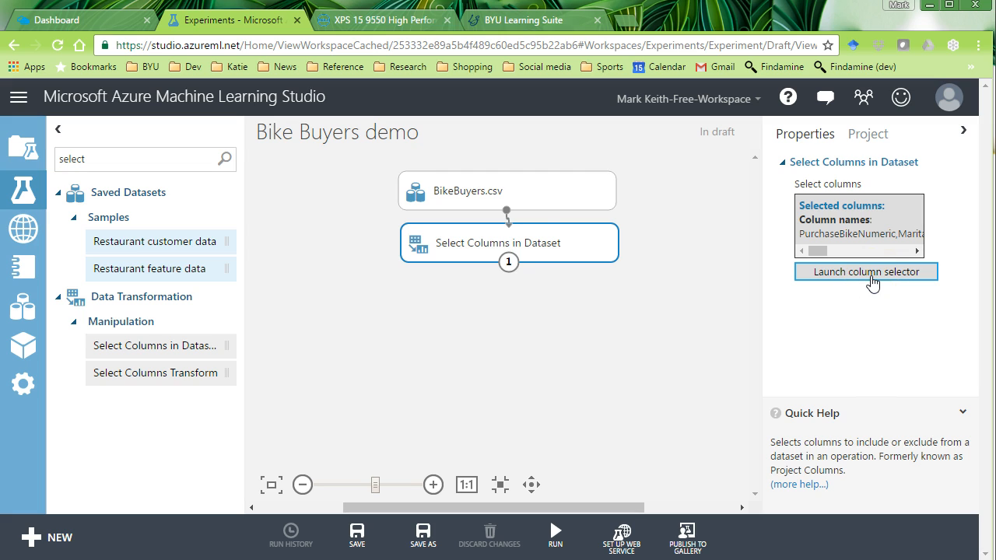
left_click(415, 313)
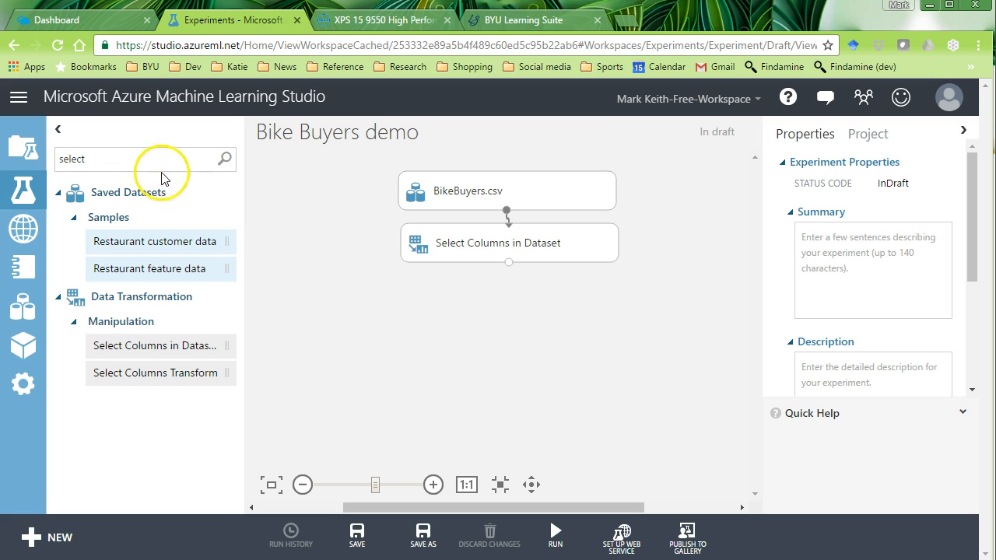
Search the modules for "split" and add Split Data below Select Columns in Dataset, connected to that module's output.
double_click(70, 158)
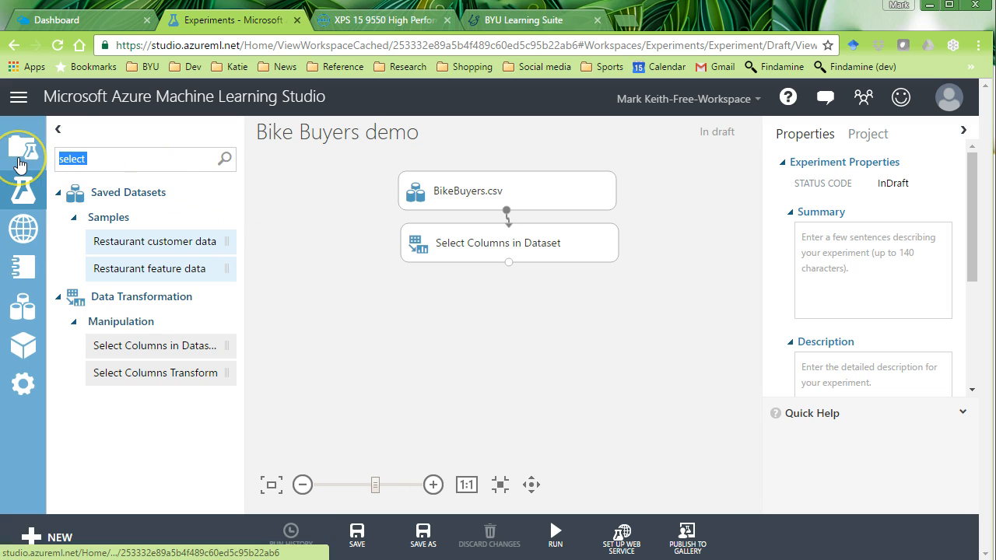
type("split")
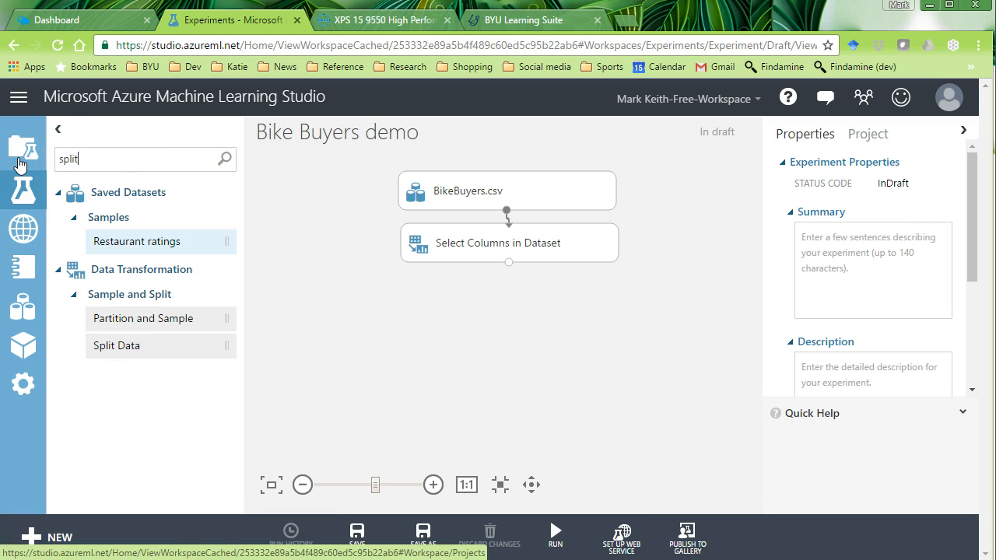
left_click_drag(109, 348, 508, 306)
left_click_drag(510, 265, 518, 298)
left_click_drag(509, 264, 506, 284)
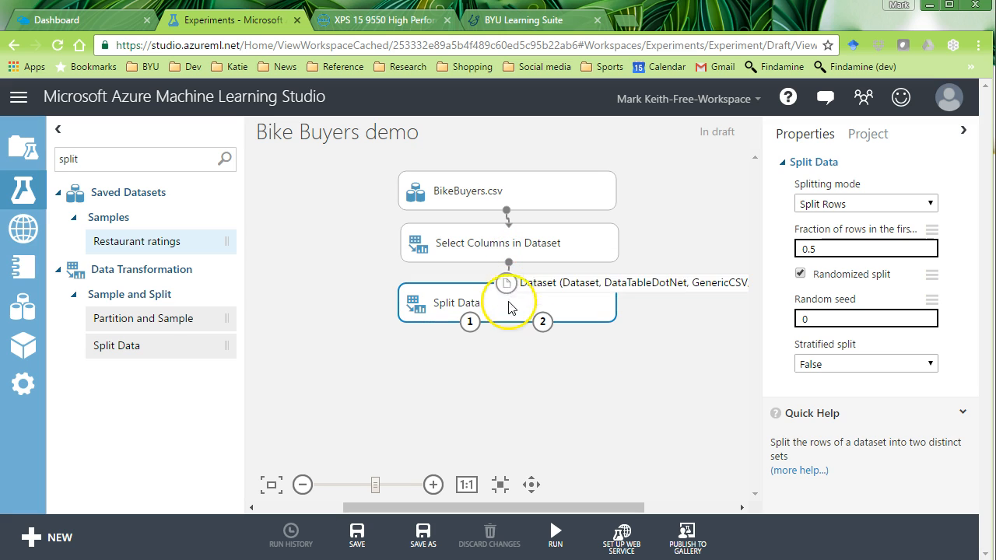
Set Split Data's fraction of rows in the first output to 0.7 and its random seed to 12345.
left_click(838, 248)
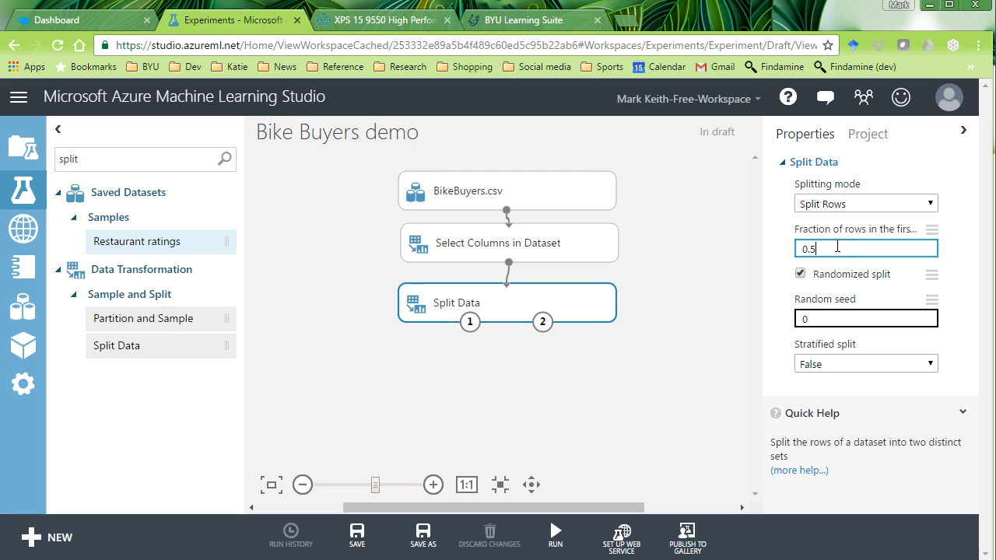
left_click_drag(826, 250, 810, 249)
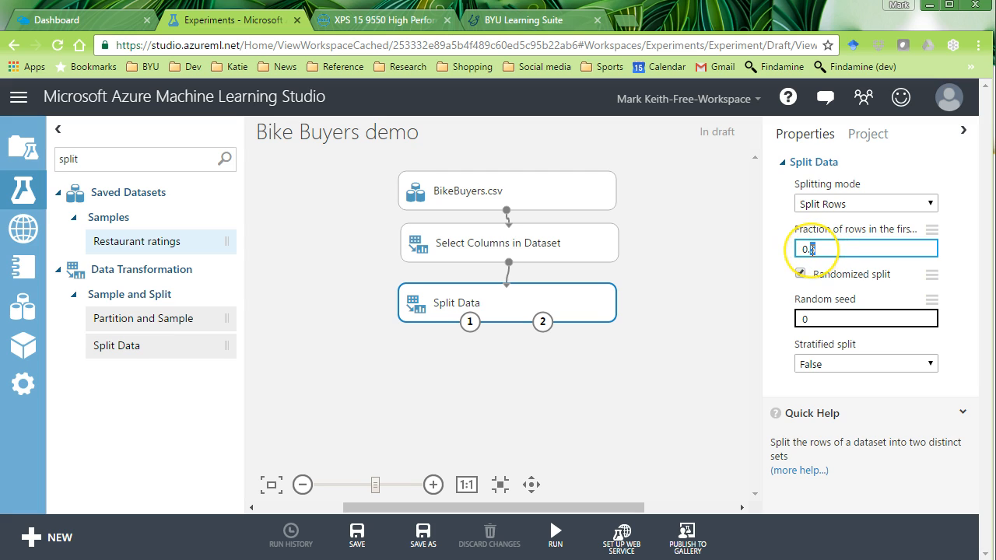
type("7")
left_click(828, 318)
left_click_drag(806, 318, 793, 322)
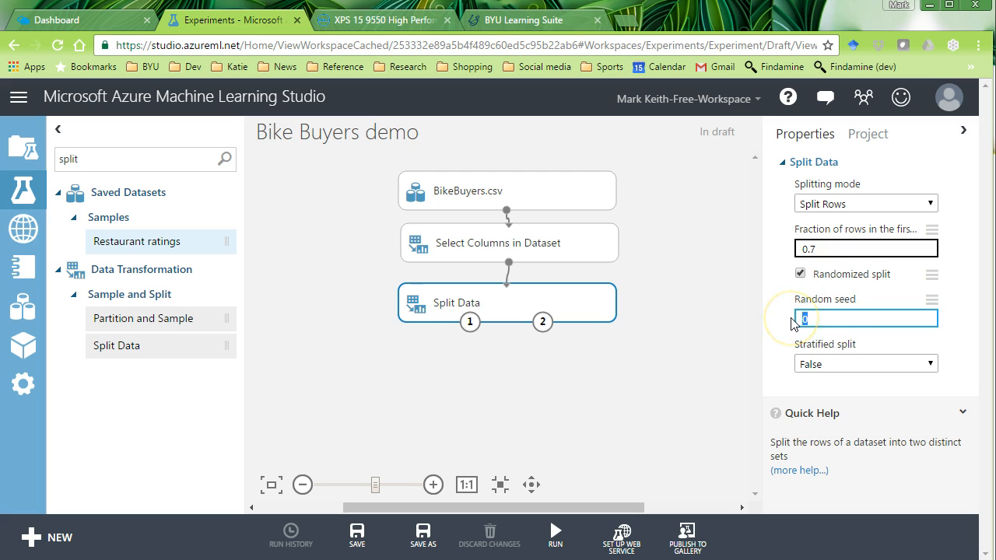
type("12345")
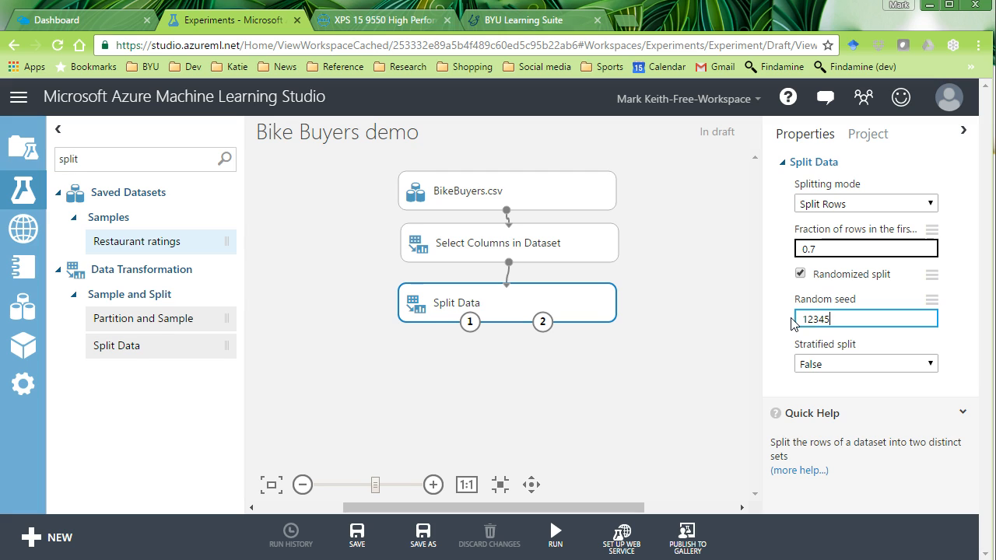
Try the stratified split option of Split Data with True and set it back to False.
left_click(851, 366)
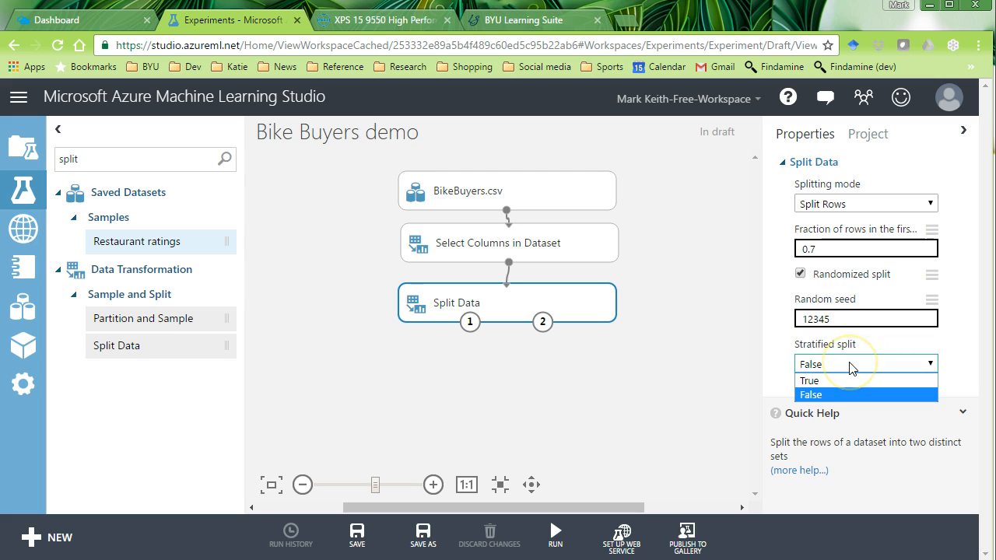
left_click(851, 366)
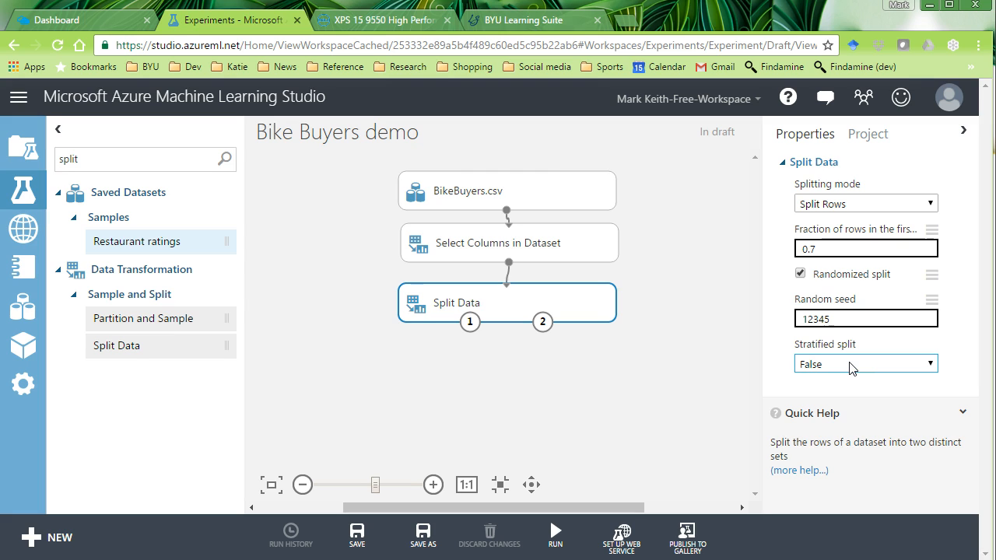
left_click(813, 250)
left_click(831, 367)
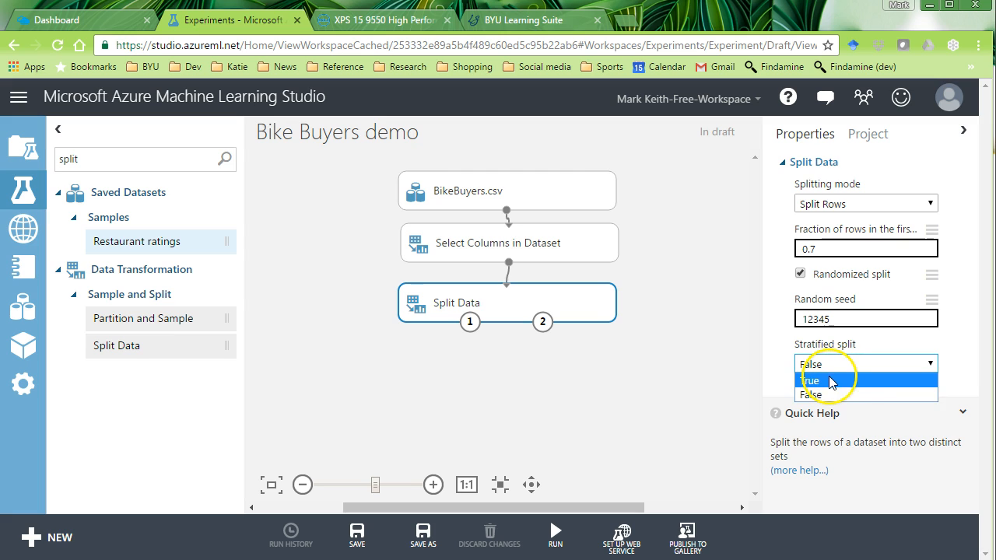
left_click(831, 380)
scroll(973, 327, "down", 2)
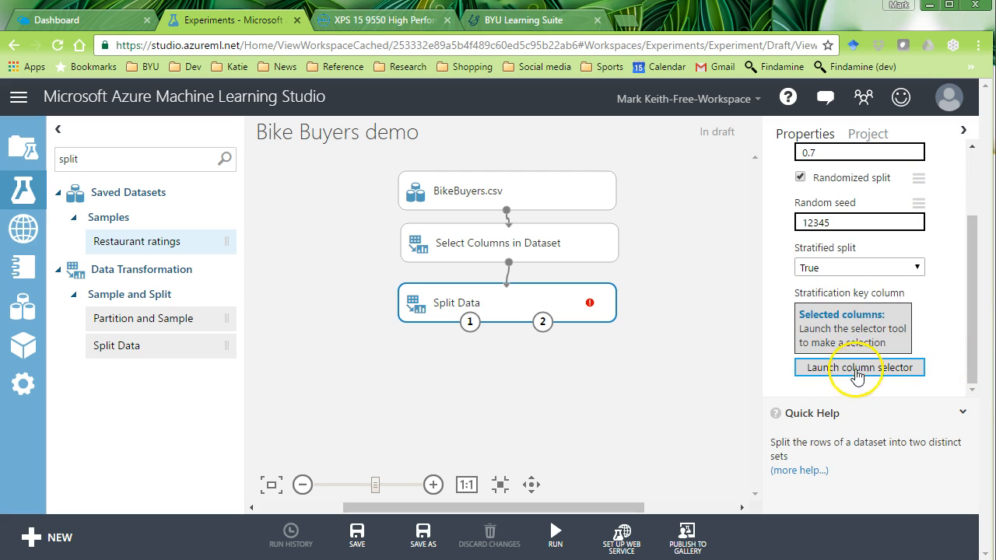
left_click(853, 268)
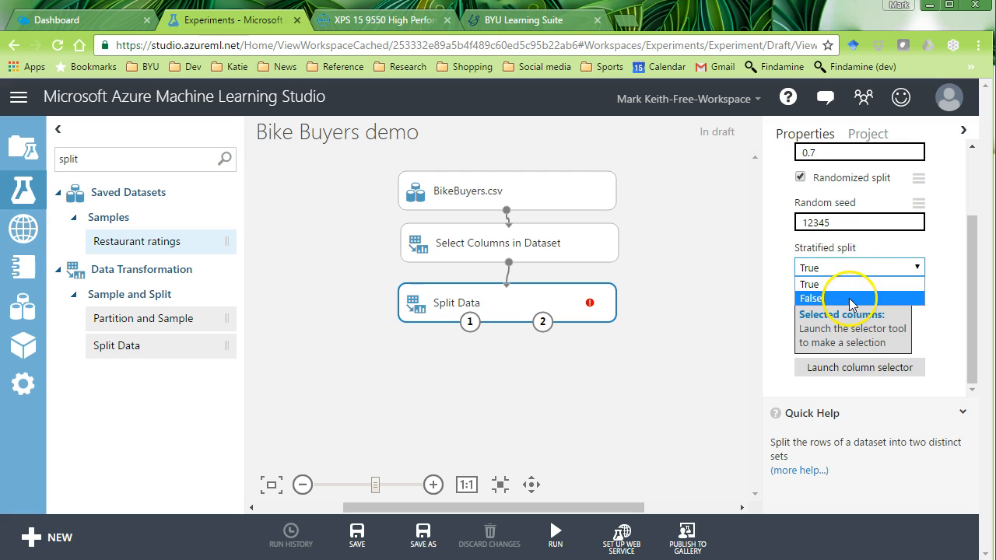
left_click(852, 299)
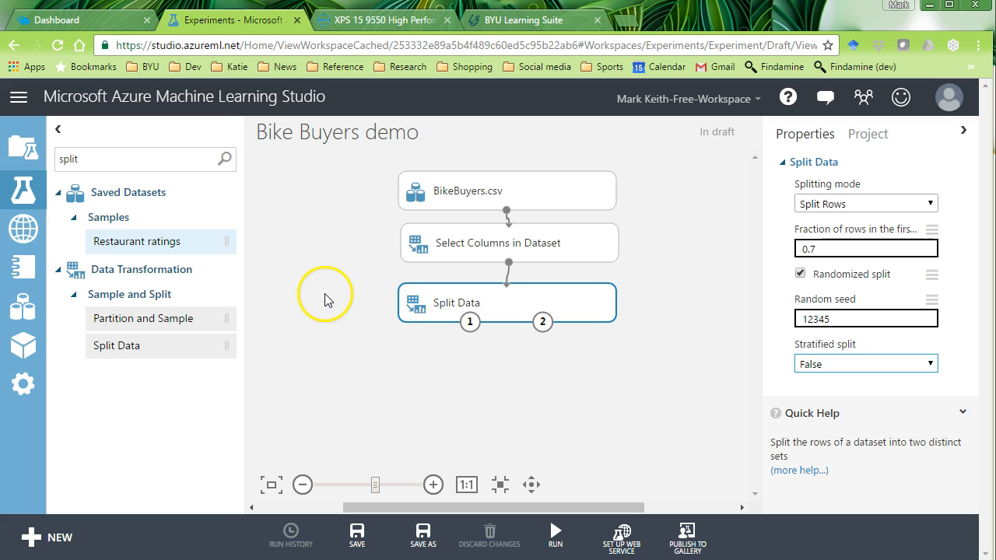
Shift the BikeBuyers.csv, Select Columns in Dataset and Split Data modules rightward on the experiment canvas.
left_click_drag(490, 185, 570, 175)
left_click_drag(554, 255, 622, 251)
left_click_drag(567, 311, 645, 309)
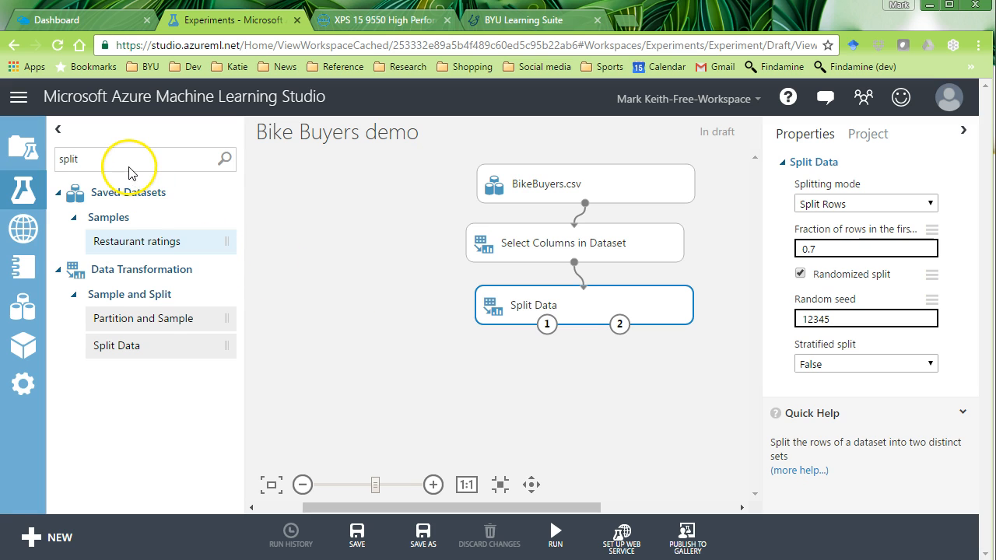
Clear the module search and add Train Model from the Machine Learning Train group below Split Data.
left_click_drag(105, 160, 35, 168)
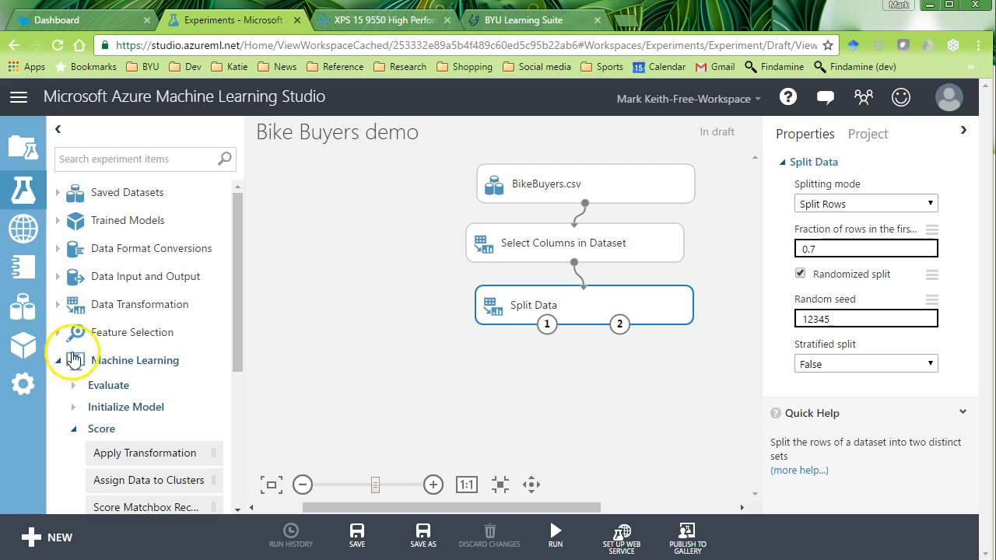
left_click(54, 360)
left_click_drag(236, 315, 240, 363)
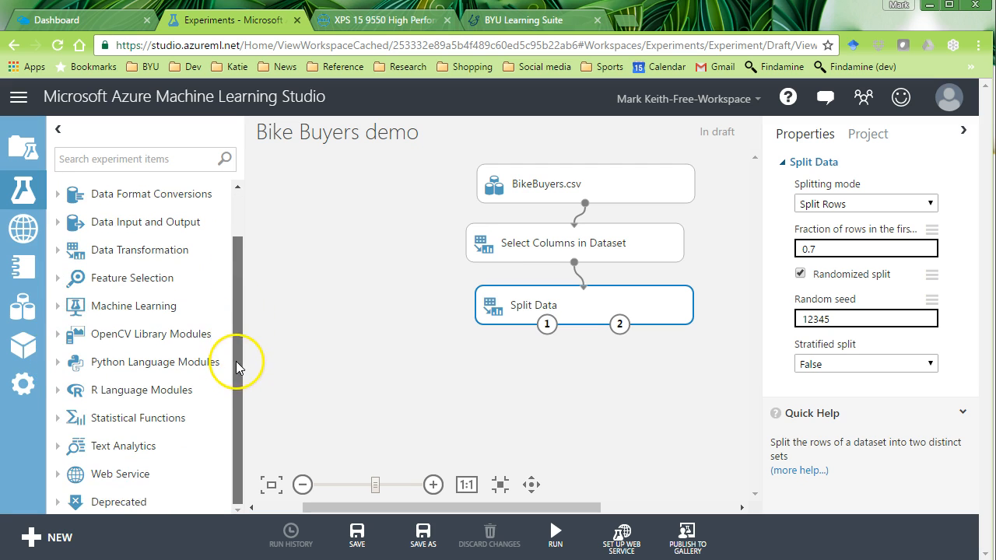
left_click(51, 305)
left_click_drag(231, 291, 237, 345)
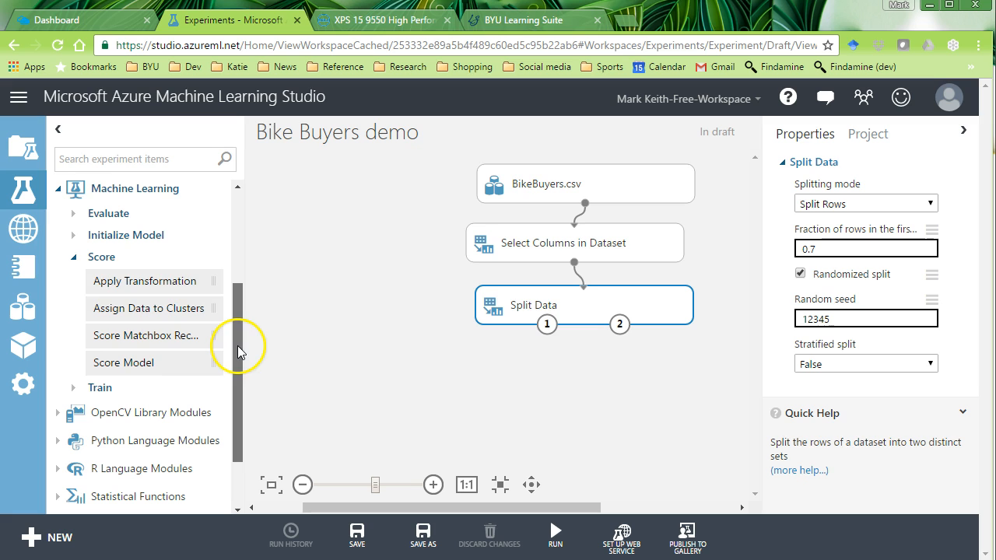
left_click(74, 260)
left_click(70, 313)
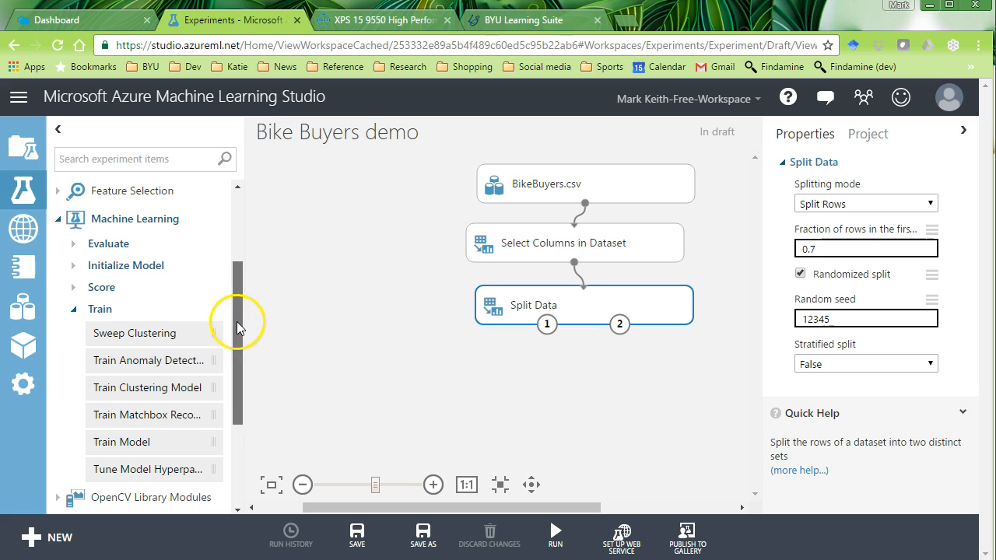
left_click_drag(237, 322, 237, 347)
left_click_drag(139, 389, 452, 412)
left_click(97, 257)
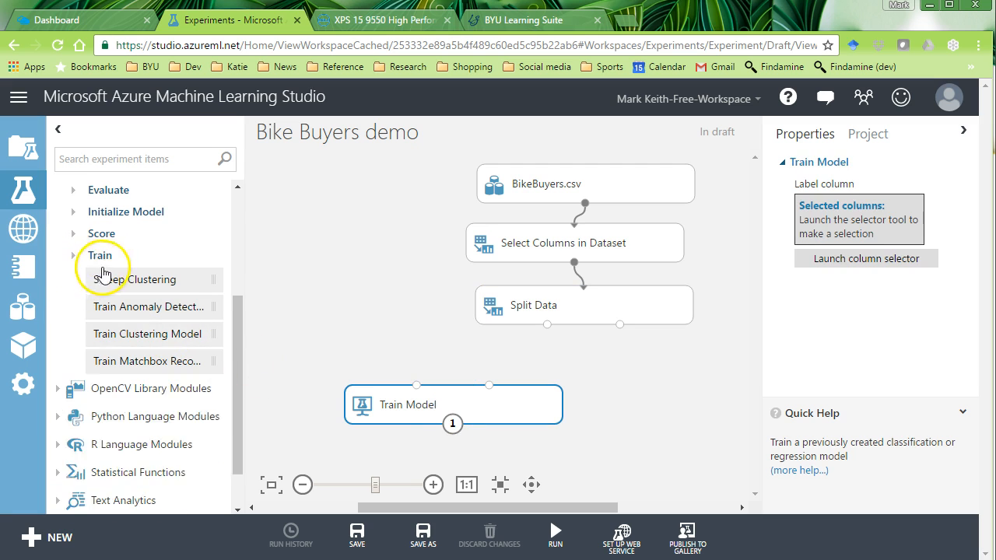
Browse the Evaluate and Initialize Model groups and examine the available Classification algorithms.
left_click(71, 243)
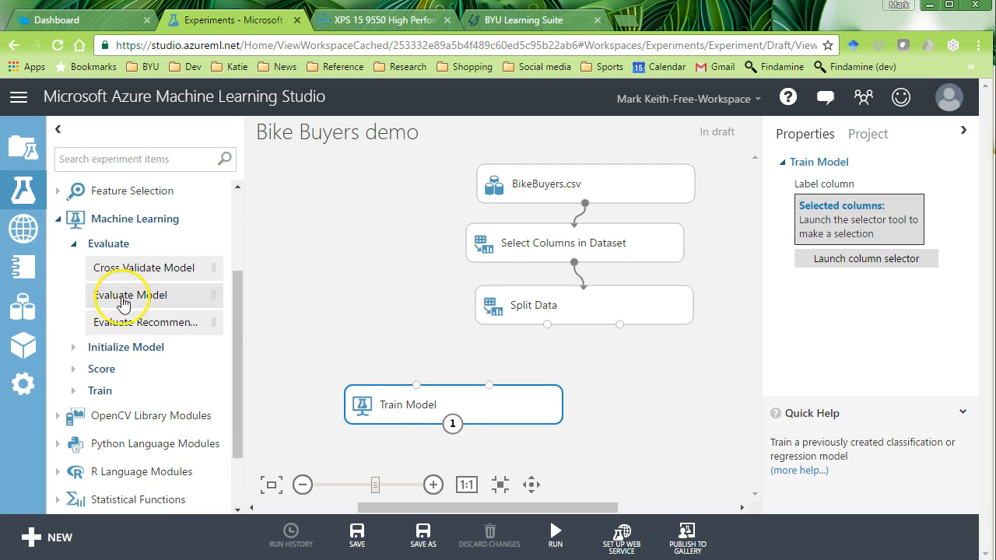
left_click(70, 350)
left_click(73, 245)
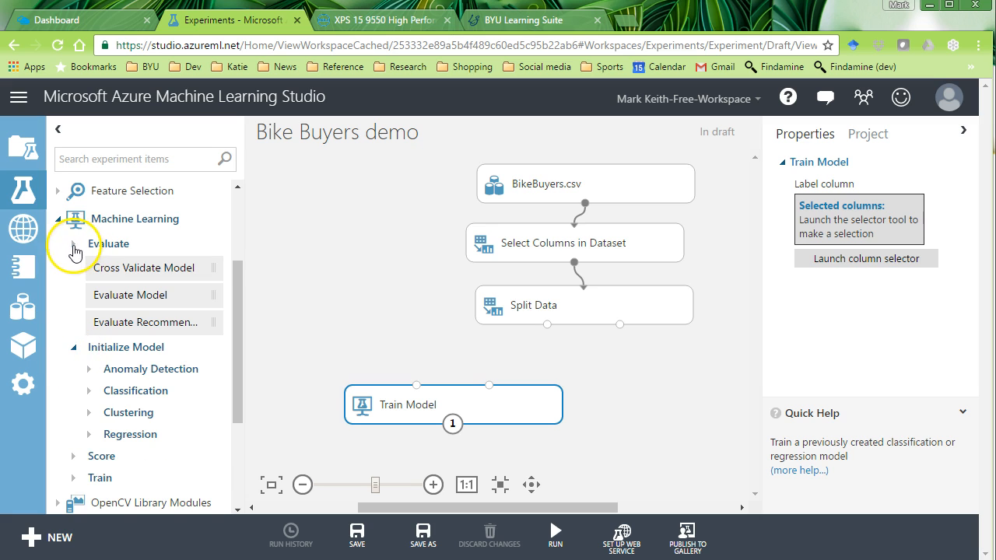
mouse_move(238, 299)
left_mouse_down()
mouse_move(238, 289)
mouse_move(237, 310)
left_mouse_up()
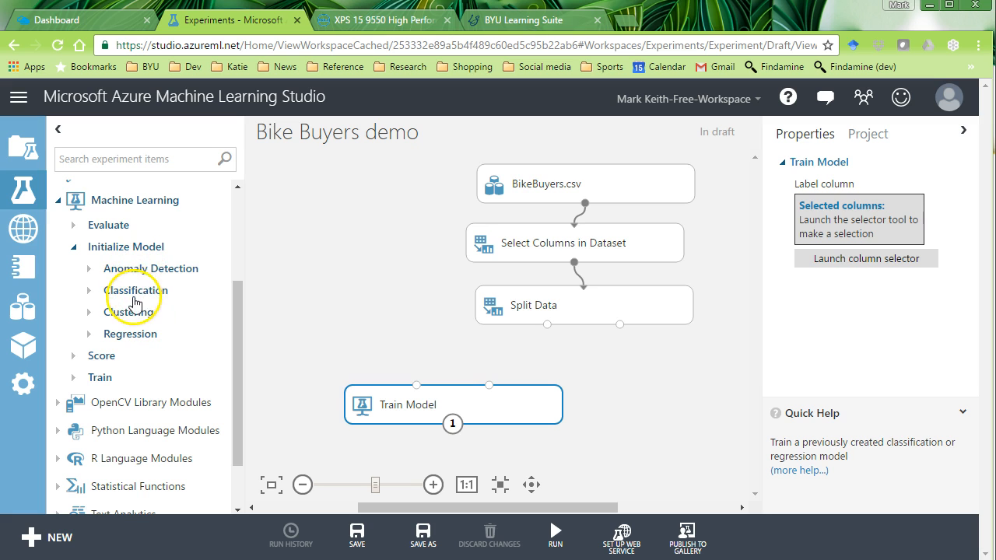
left_click(88, 290)
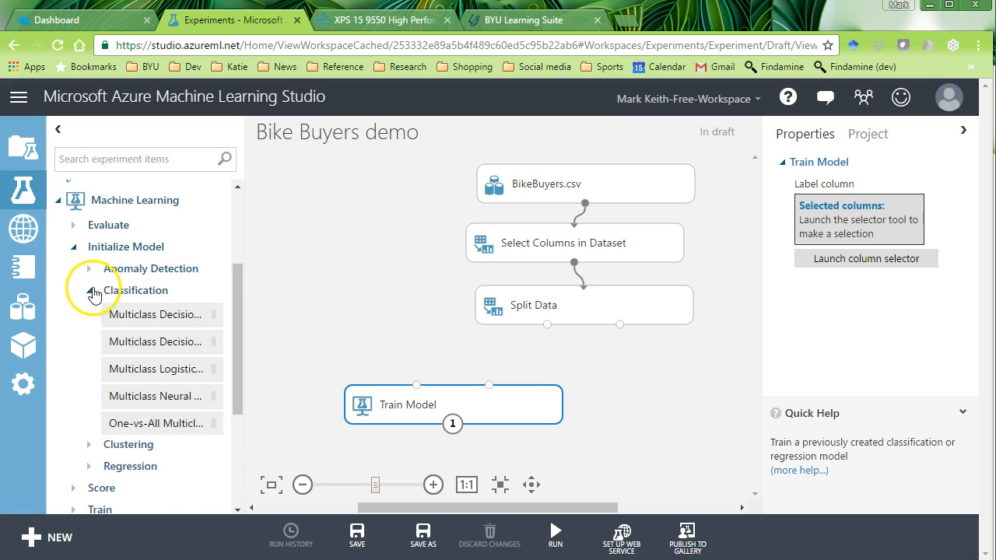
mouse_move(234, 287)
left_mouse_down()
mouse_move(235, 370)
mouse_move(237, 300)
left_mouse_up()
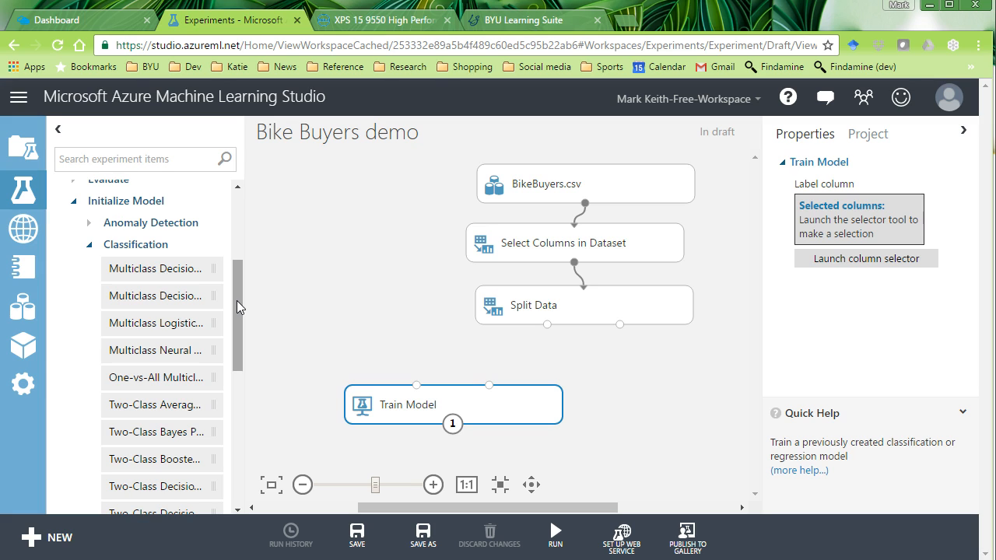
Switch to BikeBuyers.csv in Excel and examine the Yes and No values in column S for bike purchases.
left_click(86, 552)
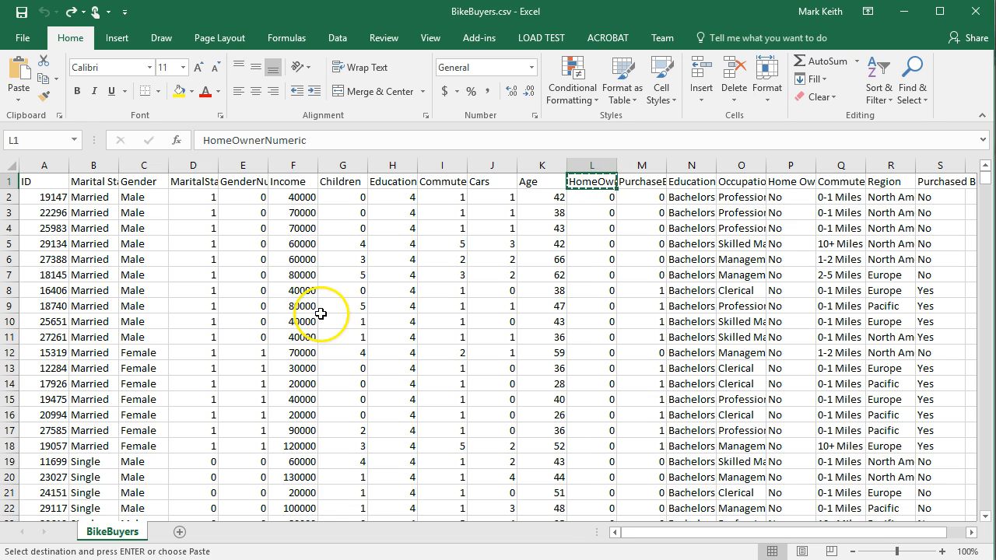
left_click(784, 181)
key("Right")
key("Right")
key("Right")
key("Down")
key("Down")
key("Down")
key("Down")
key("Down")
key("Down")
key("Down")
key("Down")
key("Down")
key("Down")
key("Up")
key("Up")
key("Up")
key("Up")
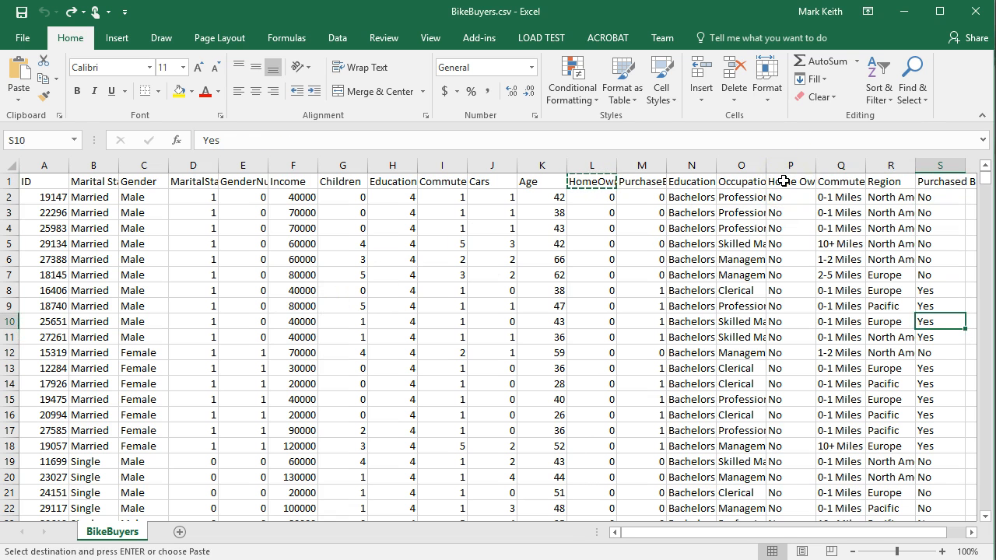
key("Down")
key("Up")
key("Up")
key("Up")
key("Down")
key("Down")
key("Up")
key("Up")
key("Down")
key("Up")
key("Up")
key("Up")
key("Up")
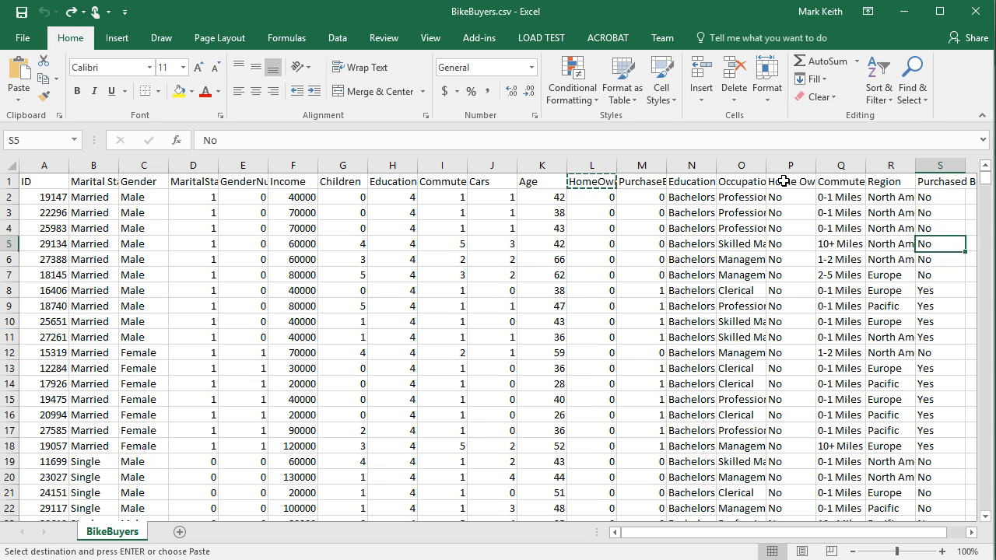
key("Up")
key("Down")
key("Down")
key("Down")
key("Down")
key("Down")
Examine the matching numeric purchase value in cell M8, and return to Azure Machine Learning Studio.
key("Left")
key("Left")
key("Left")
key("Left")
key("Left")
key("Left")
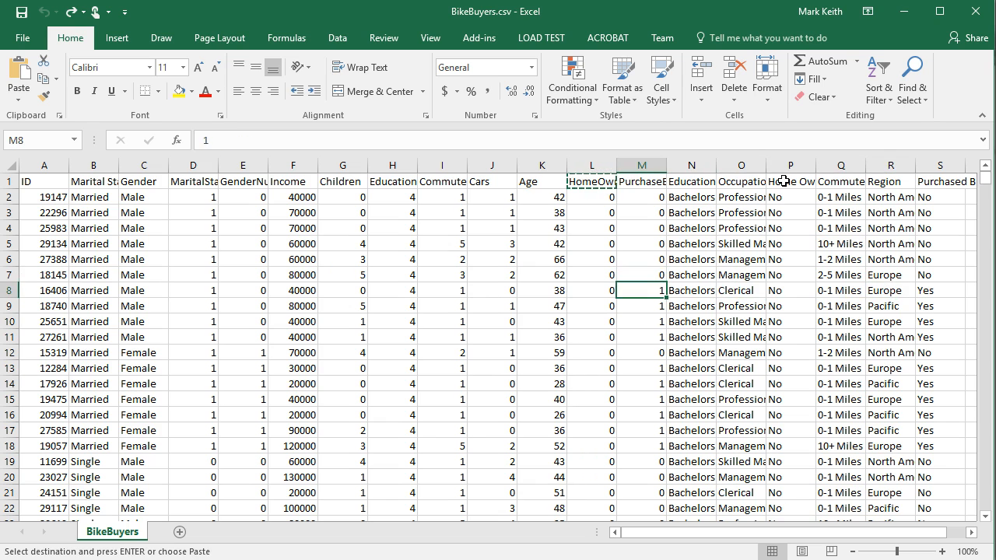
left_click(903, 17)
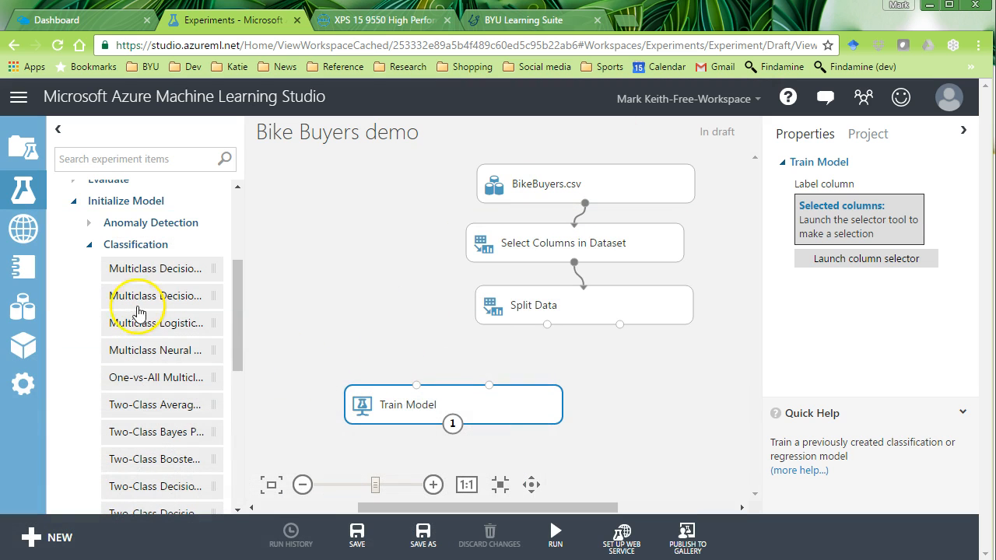
Reposition Train Model and add Linear Regression from the Regression group above it, beside Split Data.
left_click(89, 246)
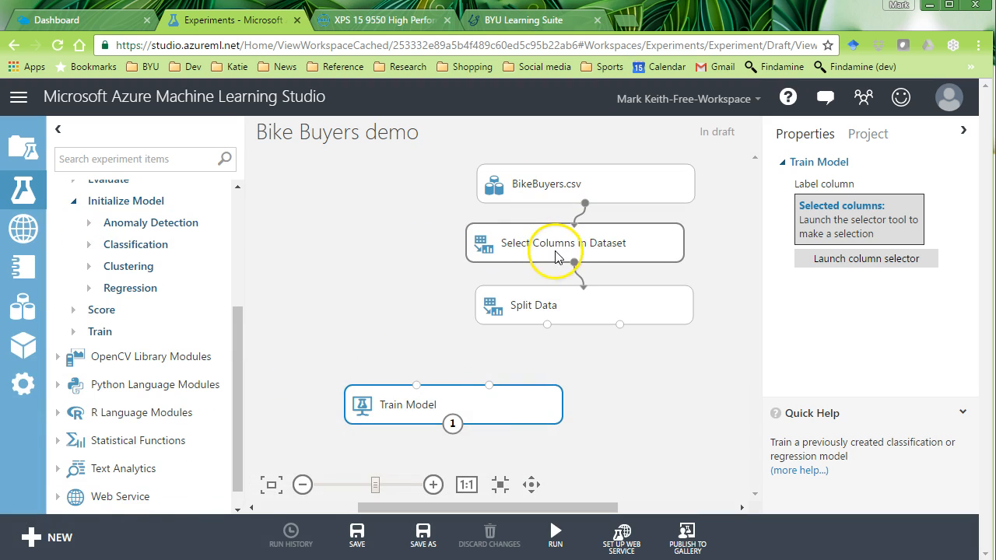
left_click(385, 405)
left_click_drag(385, 405, 361, 389)
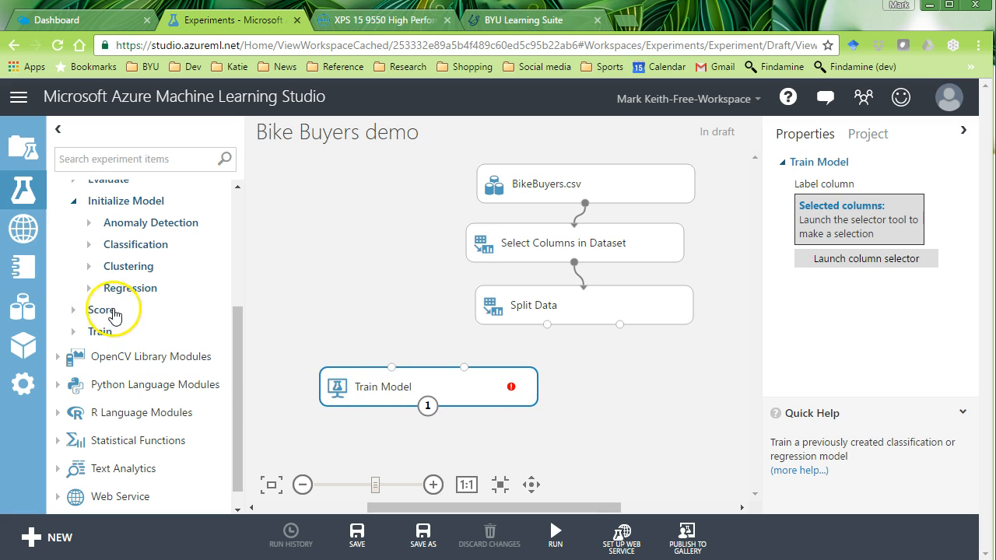
left_click(89, 288)
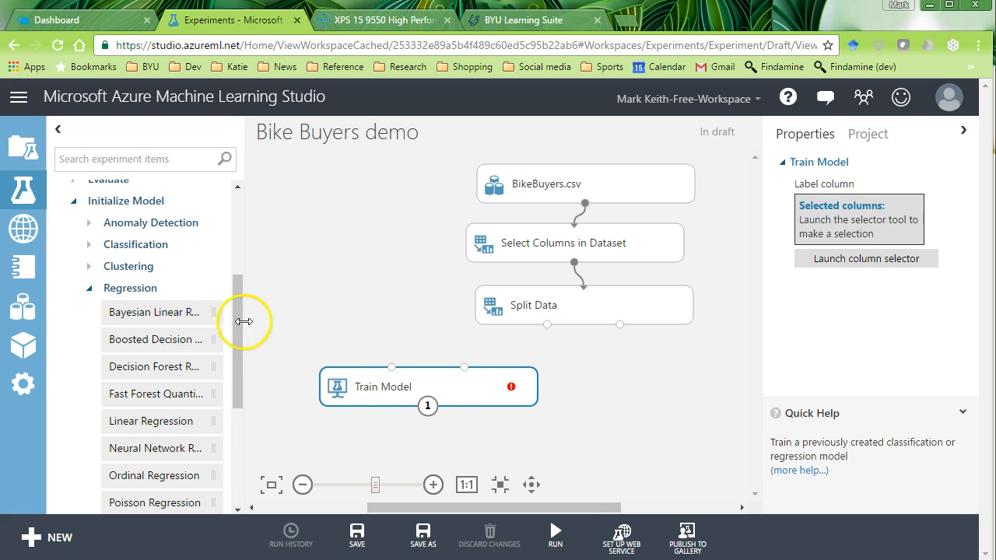
mouse_move(240, 327)
left_mouse_down()
mouse_move(242, 375)
mouse_move(241, 332)
left_mouse_up()
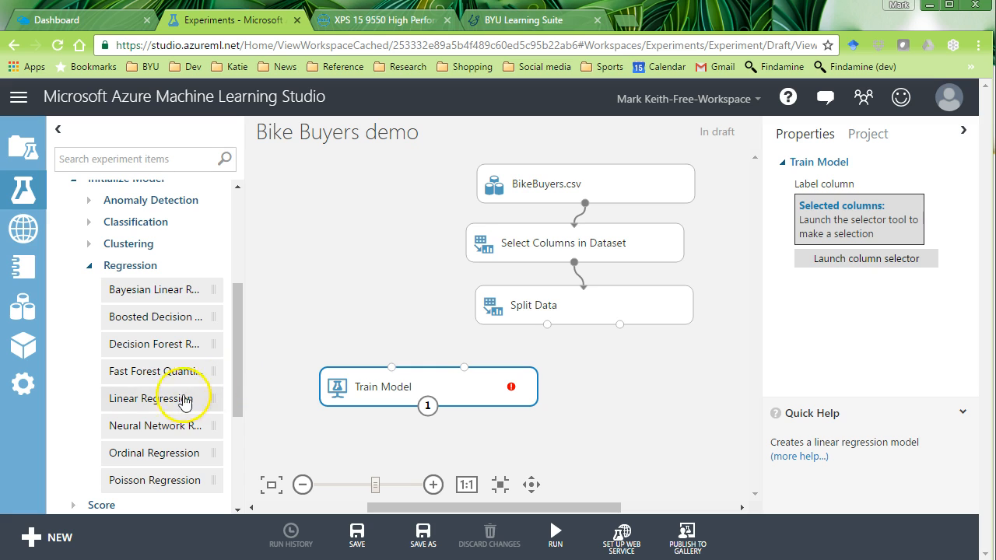
left_click_drag(145, 403, 360, 294)
Rearrange the five modules so Linear Regression and Split Data sit side by side above Train Model, and collapse the Regression group.
left_click_drag(552, 179, 574, 176)
left_click_drag(577, 235, 627, 232)
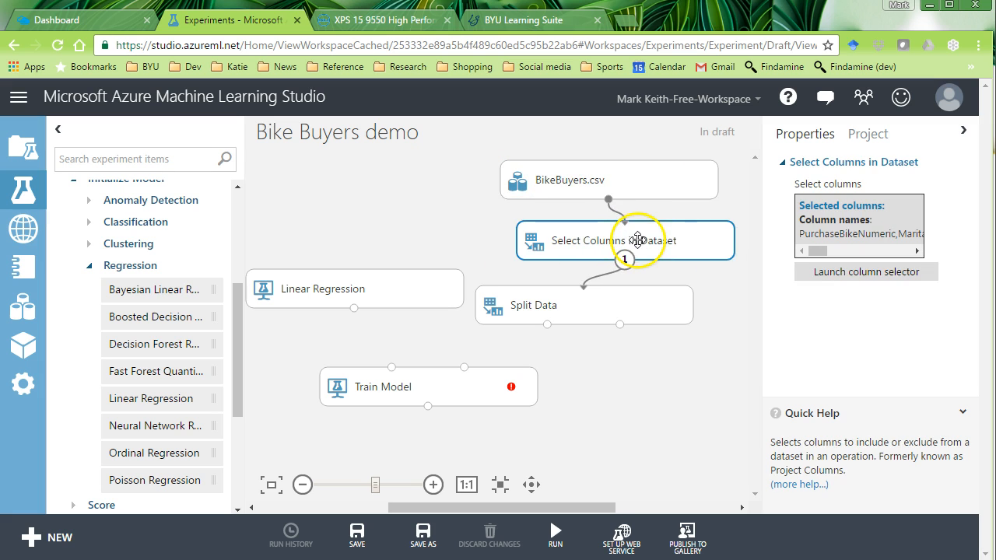
left_click_drag(607, 305, 635, 311)
left_click_drag(387, 299, 410, 320)
left_click_drag(424, 383, 472, 378)
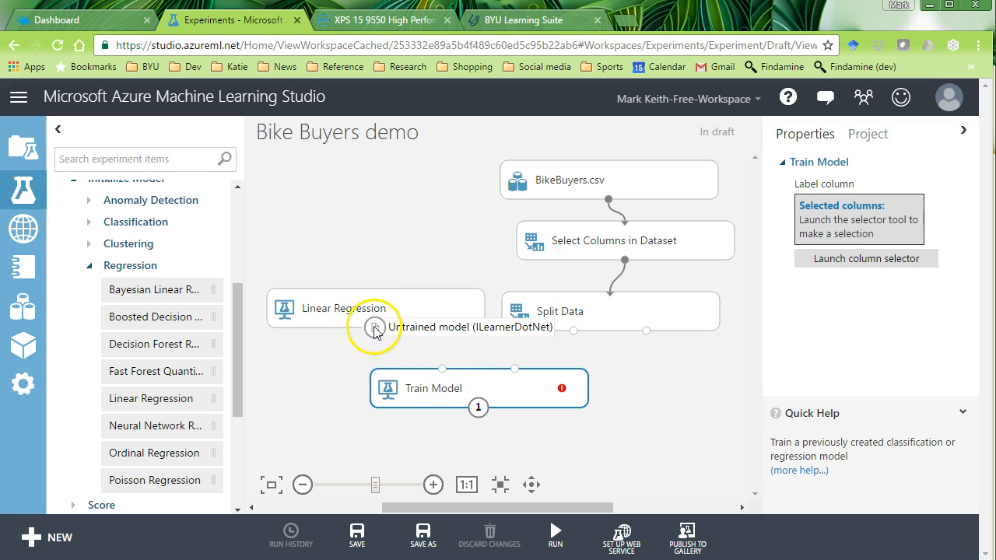
left_click(92, 267)
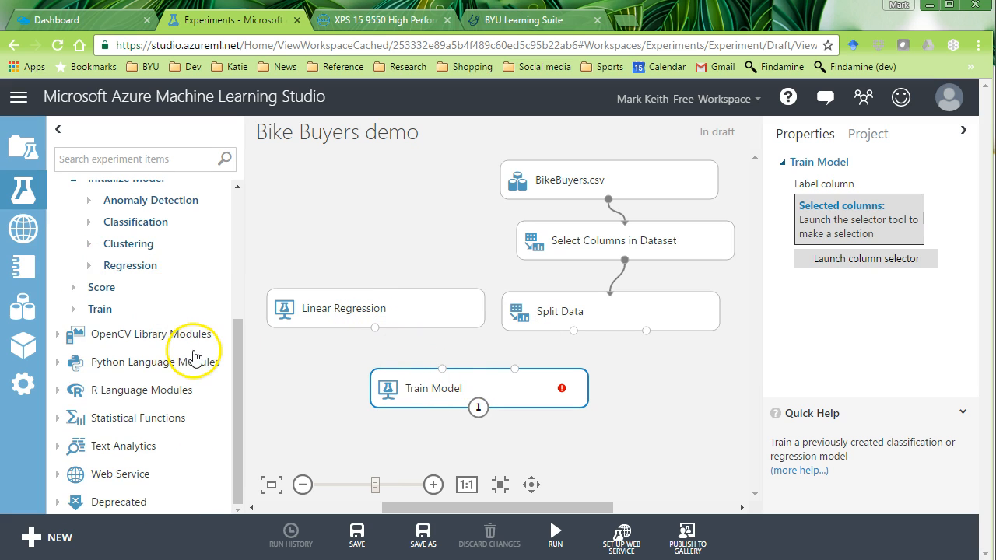
Connect Linear Regression to Train Model's first input and Split Data's first output to its second input.
left_click_drag(375, 328, 442, 369)
mouse_move(573, 330)
left_mouse_down()
mouse_move(518, 383)
mouse_move(577, 338)
left_mouse_up()
mouse_move(646, 331)
left_mouse_down()
mouse_move(576, 381)
mouse_move(558, 378)
mouse_move(646, 333)
left_mouse_up()
left_click_drag(574, 334, 516, 367)
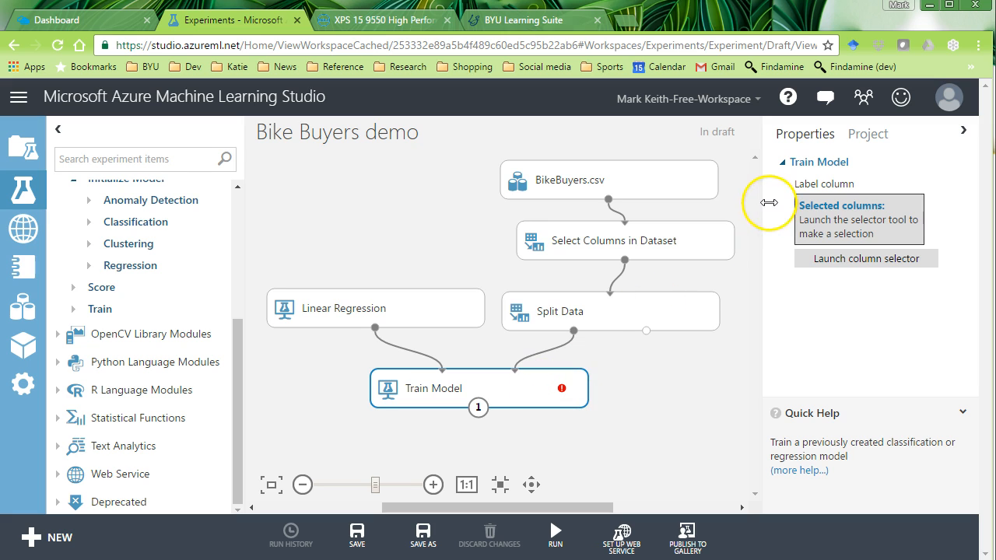
Set Train Model's label column to PurchaseBikeNumeric, trying Cars as an additional column and removing it.
left_click(882, 264)
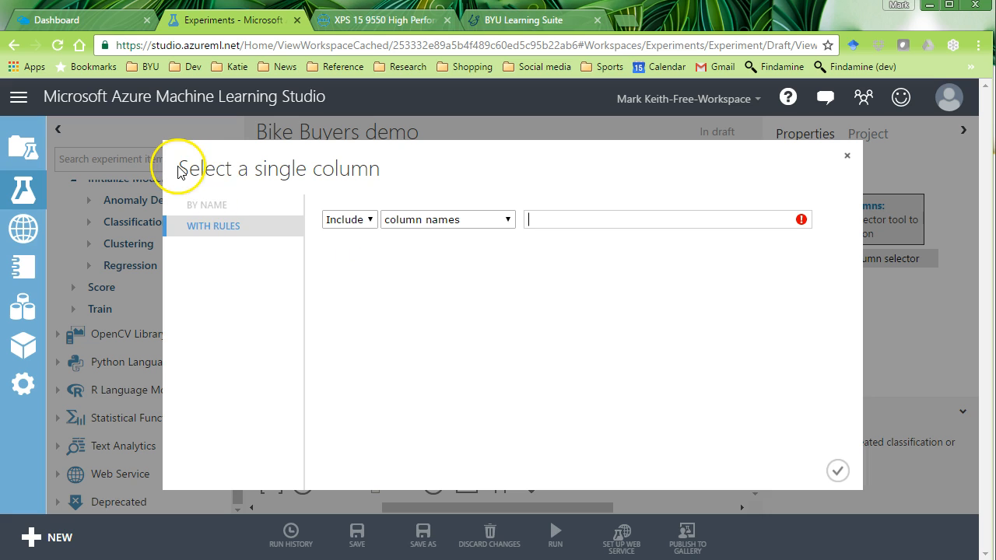
left_click_drag(181, 167, 378, 178)
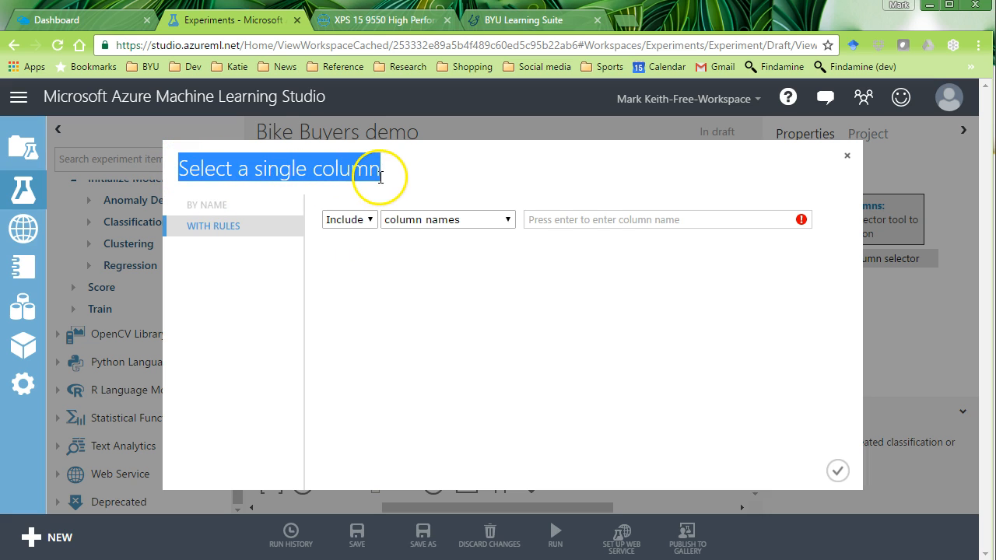
left_click(593, 224)
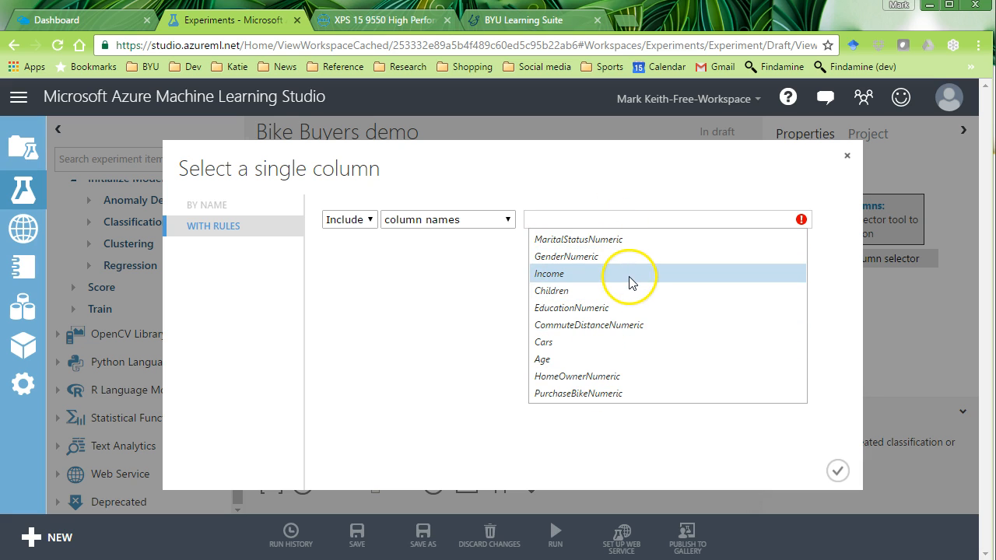
left_click(619, 394)
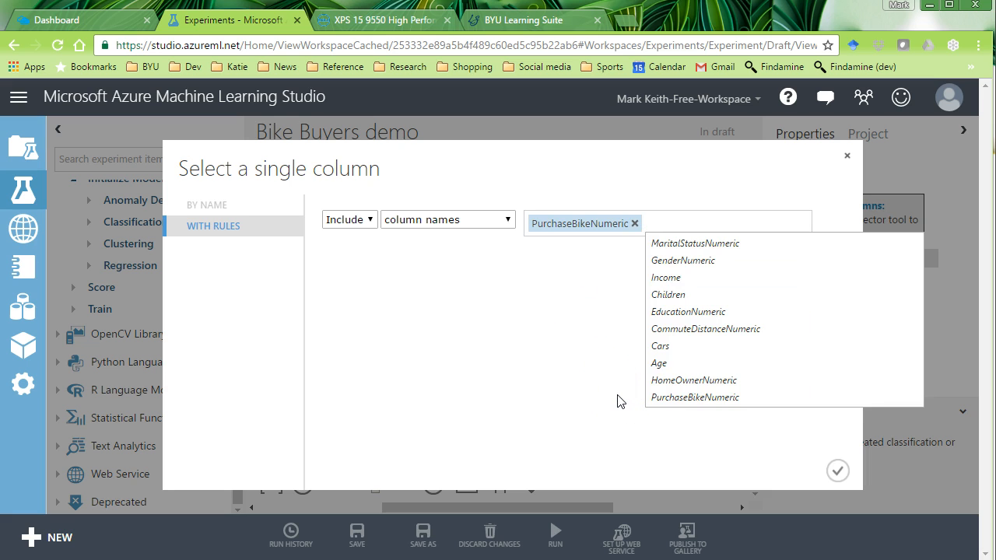
left_click(661, 346)
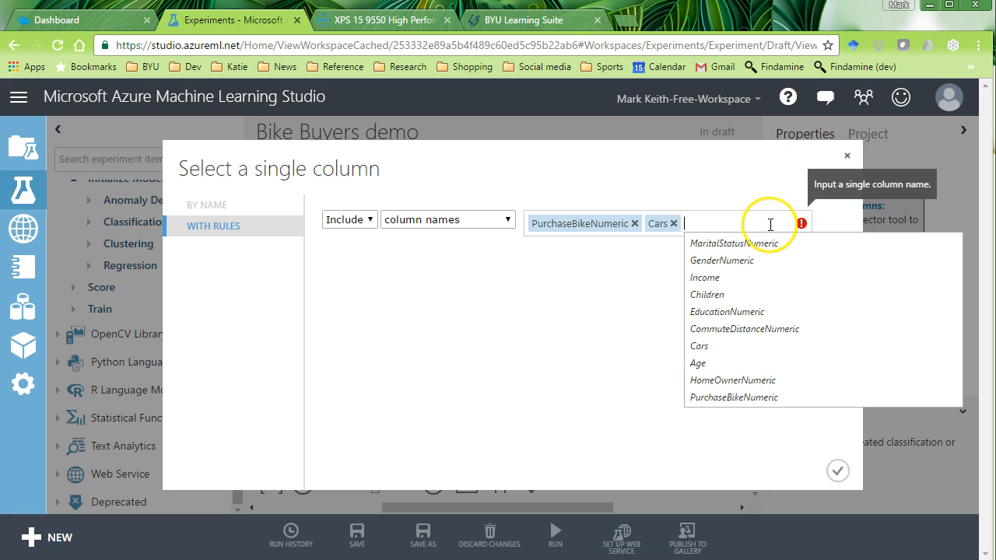
key("BackSpace")
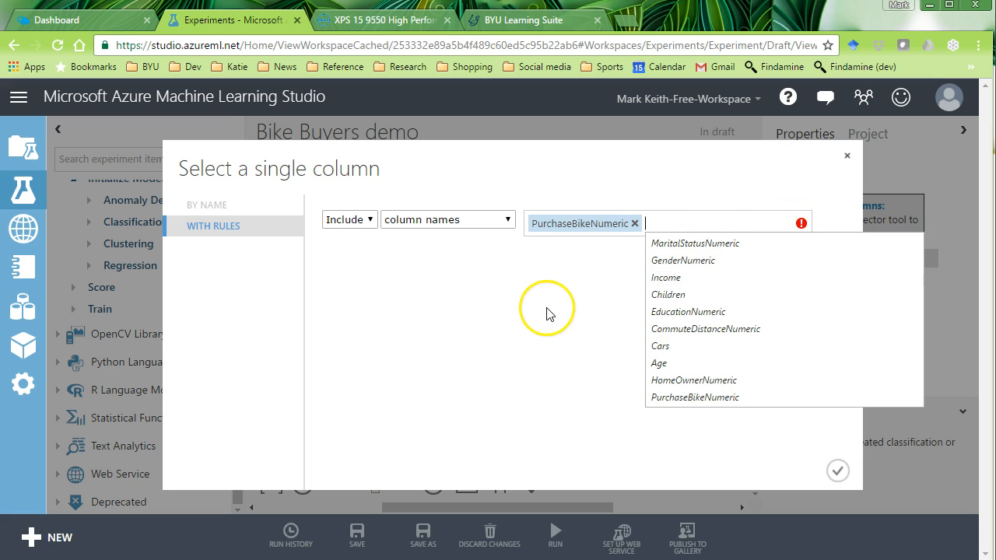
left_click(838, 473)
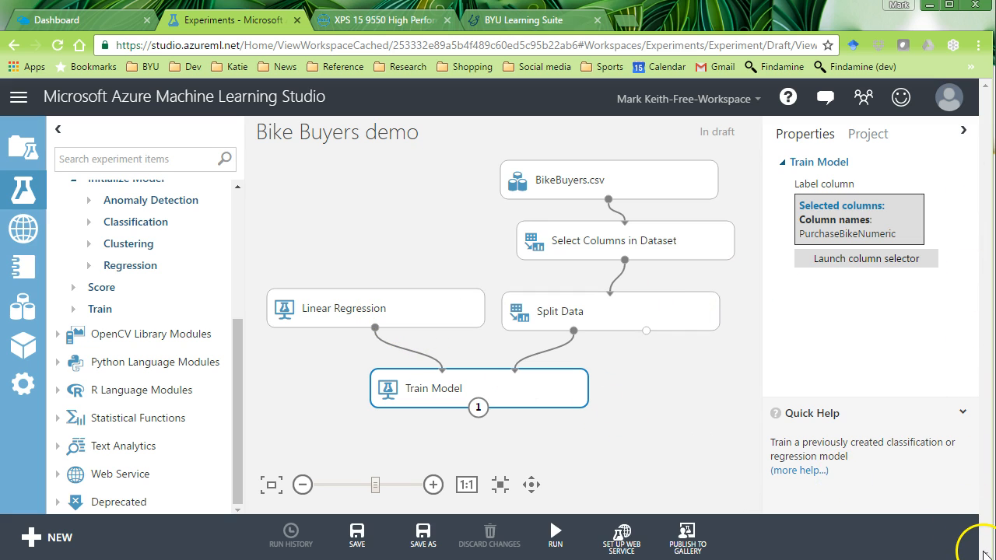
Move Train Model up slightly and add Score Model from the Score group below it.
left_click_drag(471, 393, 473, 376)
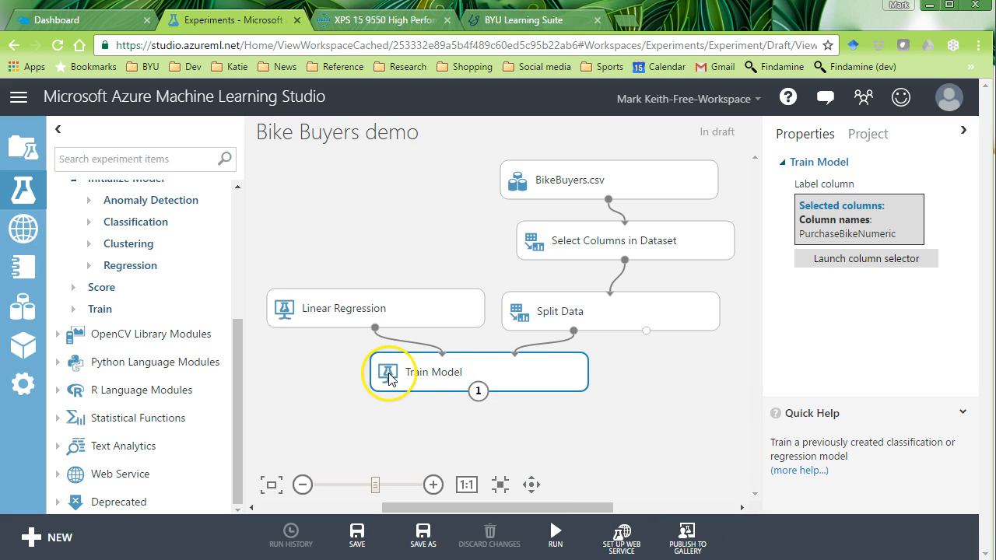
left_click_drag(245, 360, 238, 312)
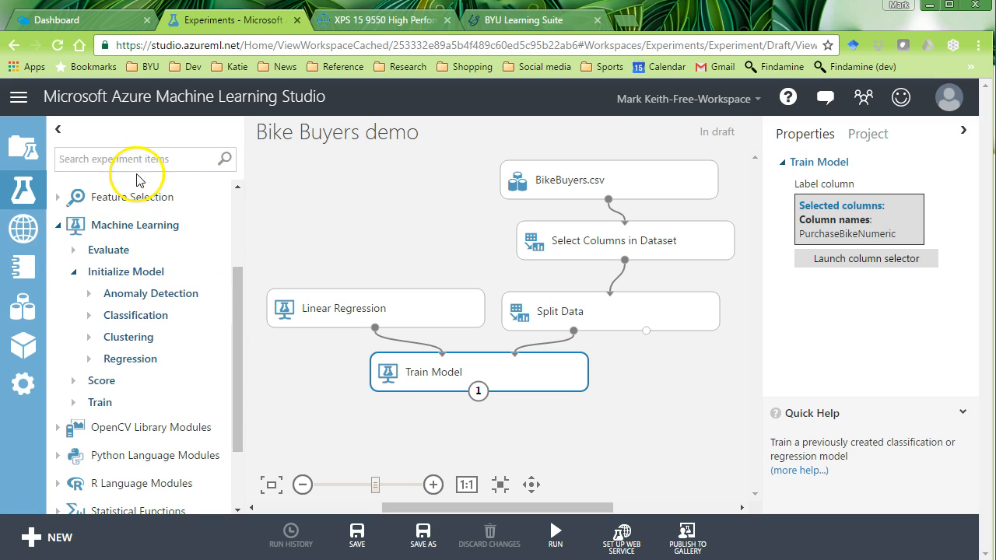
left_click(74, 382)
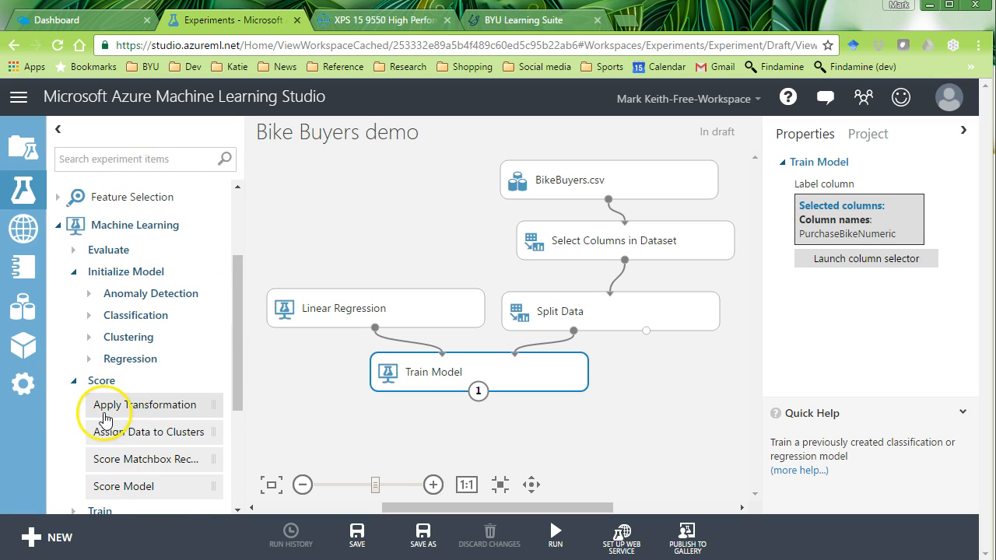
left_click_drag(123, 487, 570, 438)
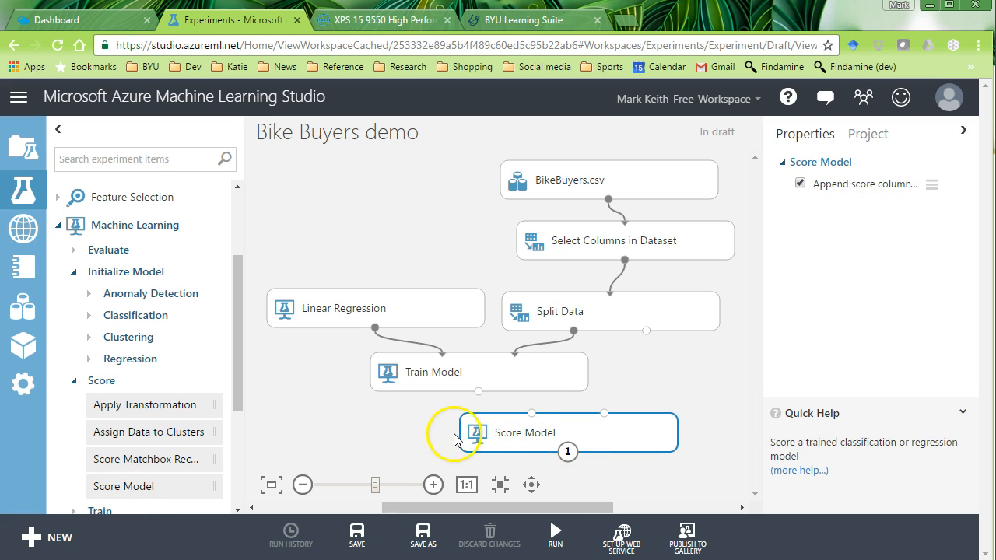
Connect Train Model's output to Score Model's first input.
left_click(436, 431)
left_click_drag(479, 392, 531, 413)
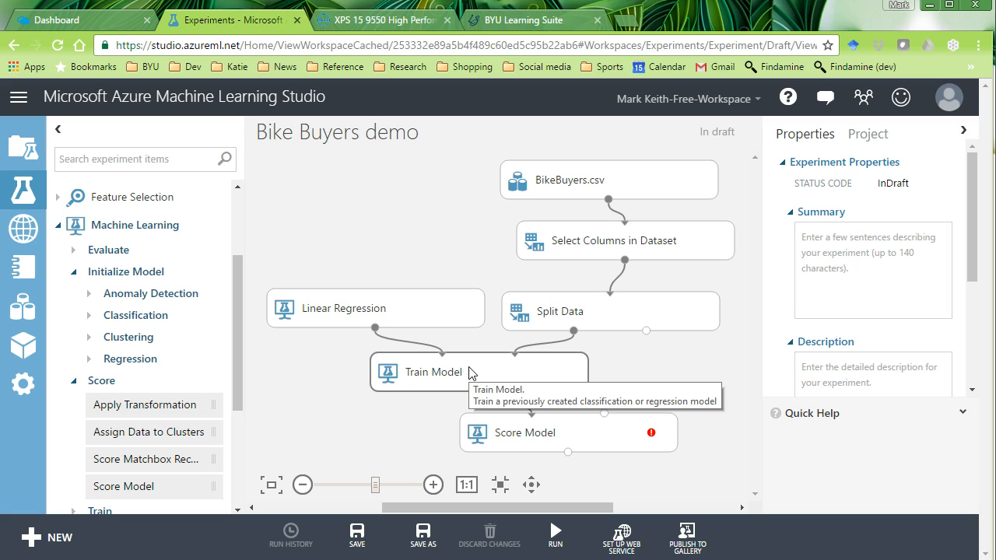
Switch to the BikeBuyers.csv workbook in Excel and start the Regression analysis tool from the Data Analysis tools.
key("alt+Tab")
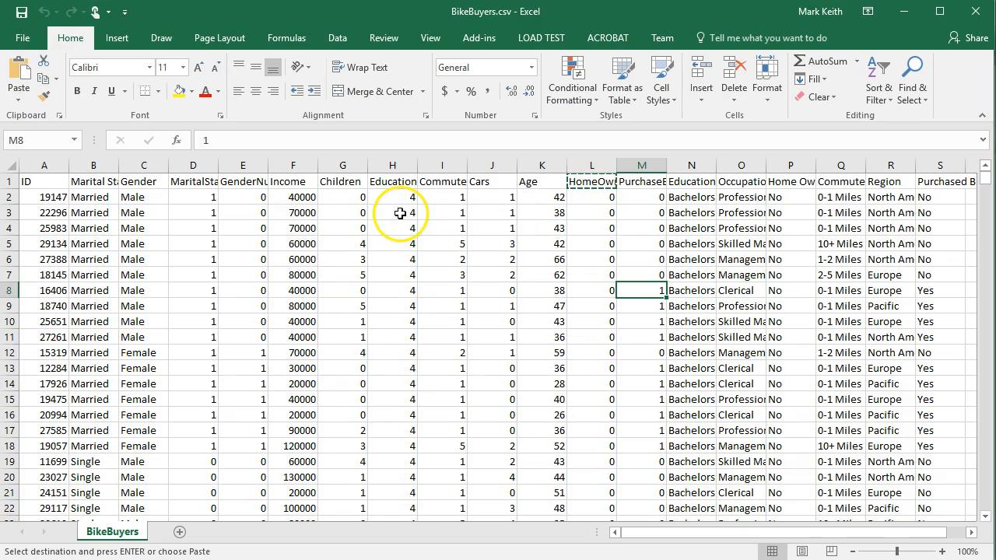
left_click(339, 291)
left_click(337, 39)
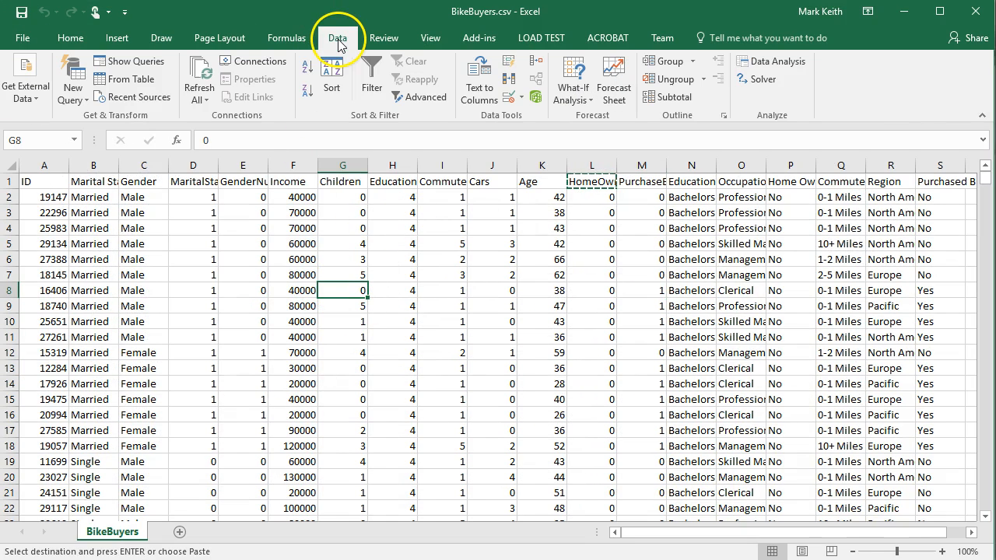
left_click(769, 61)
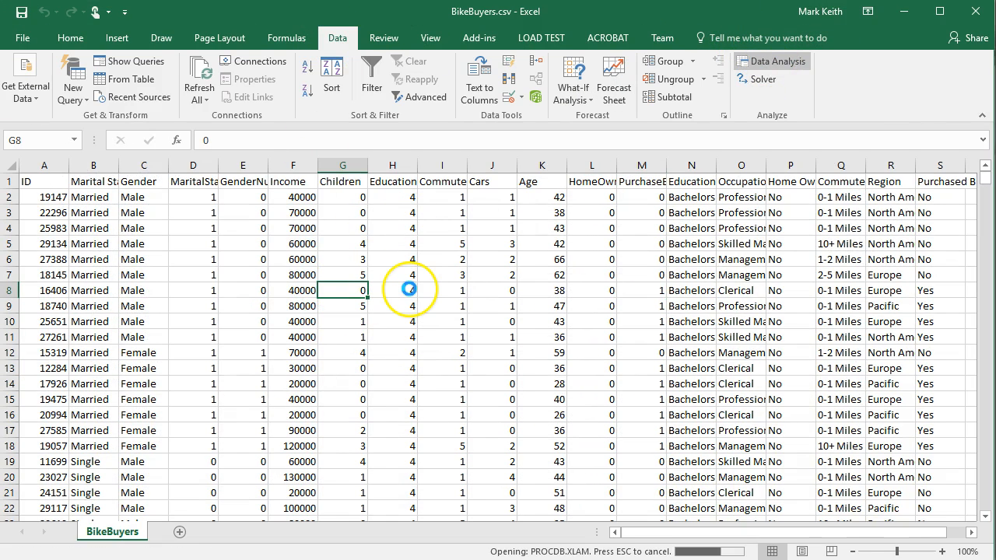
left_click_drag(888, 279, 606, 200)
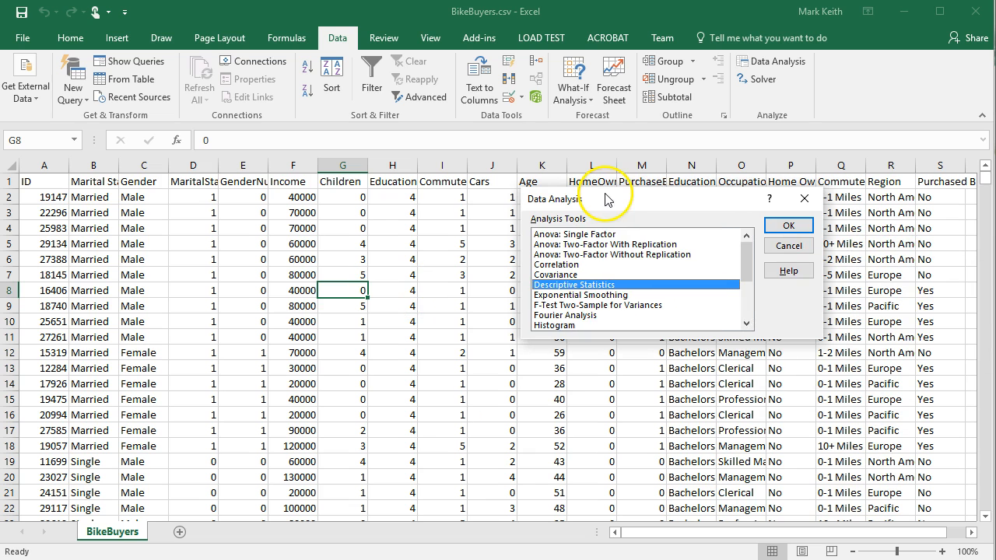
left_click_drag(750, 251, 750, 285)
left_click(637, 295)
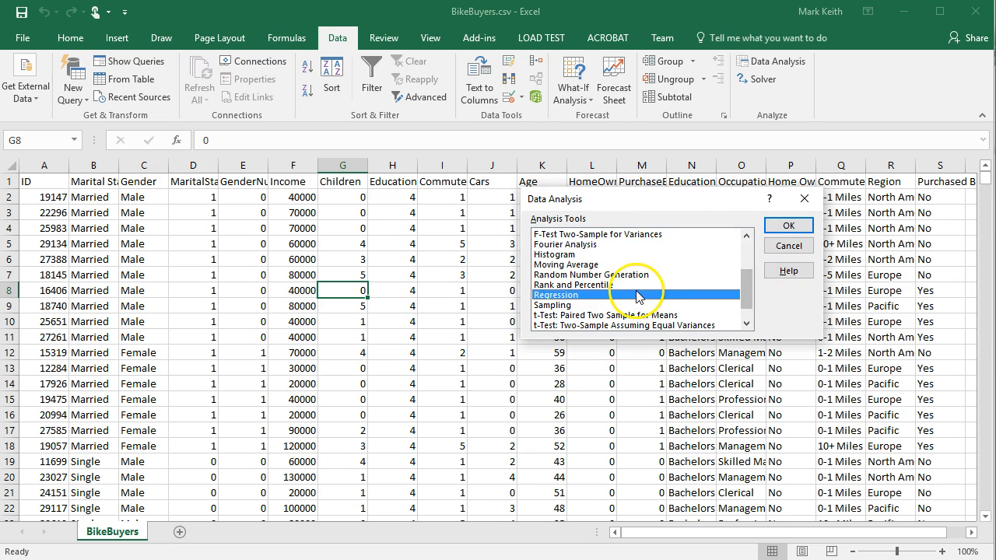
left_click(805, 225)
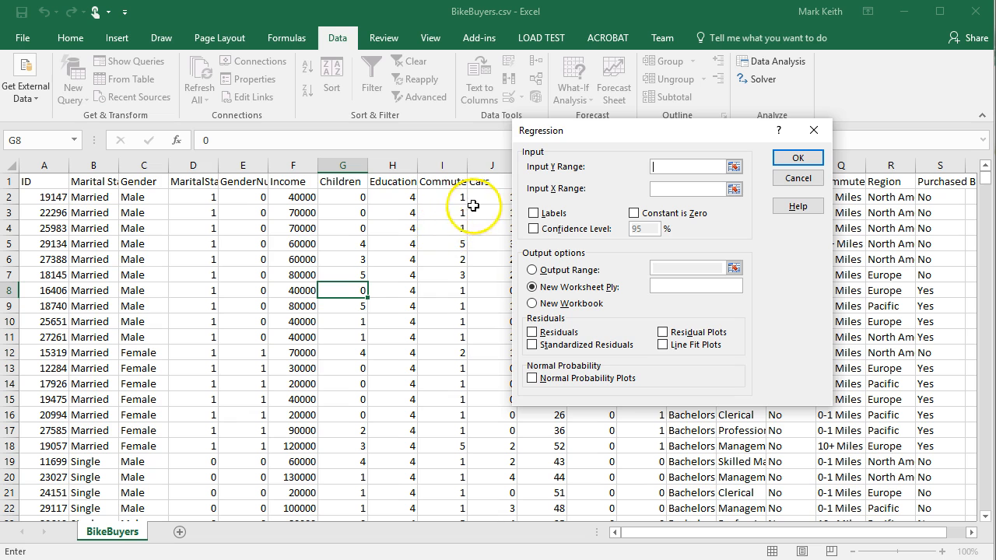
Set the regression's Y range to $M$1:$M$1001 and its X range to $D$1:$L$1001.
left_click_drag(551, 129, 183, 91)
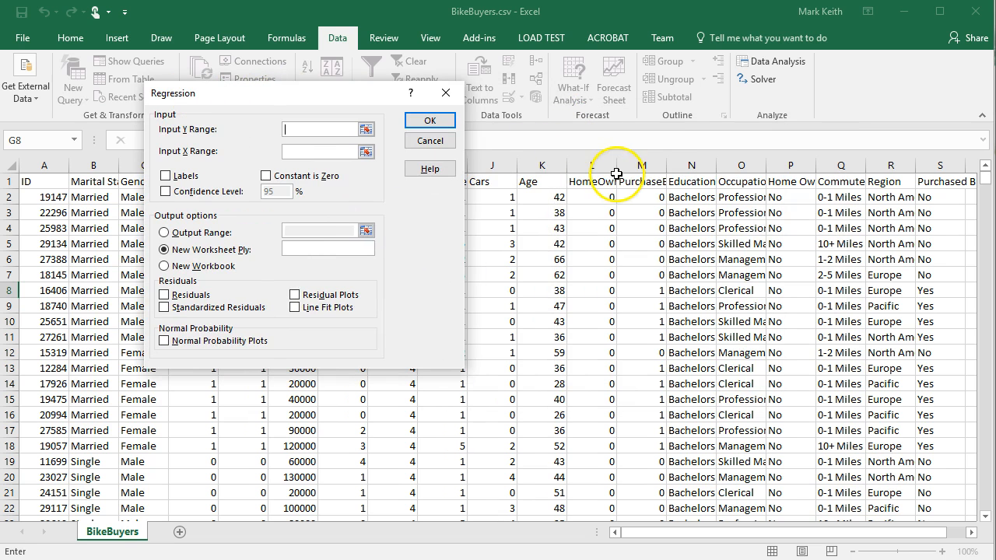
key("ctrl+shift+Down")
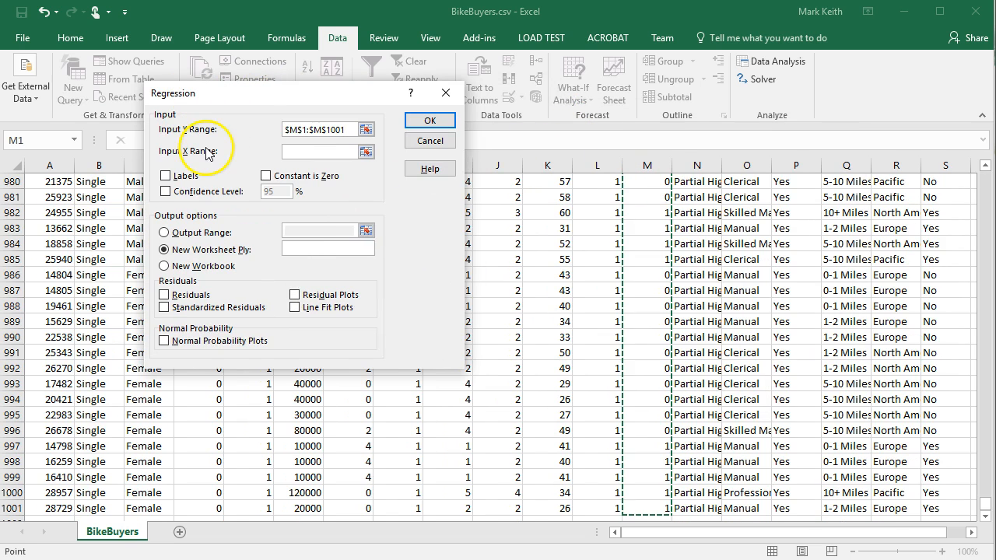
left_click(322, 152)
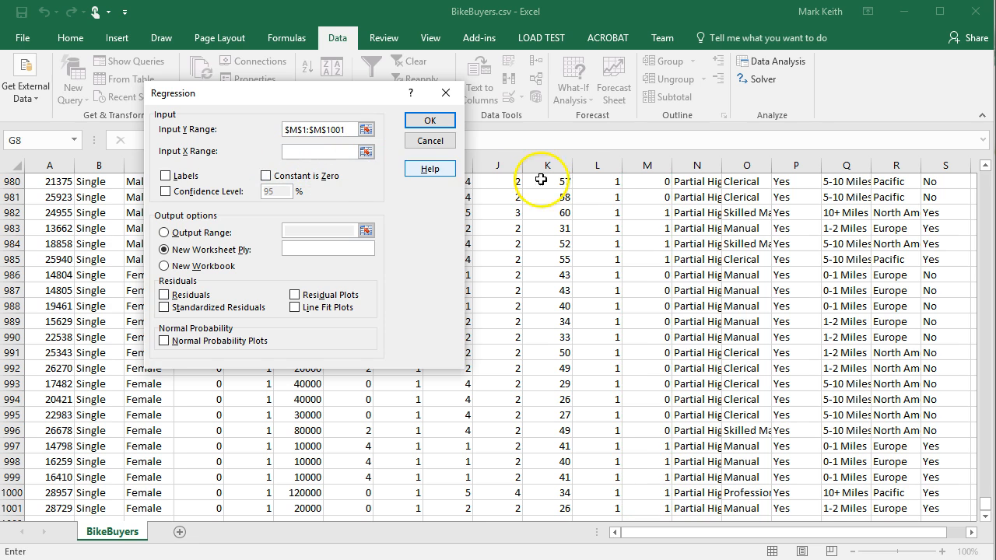
left_click(605, 192)
key("ctrl+Up")
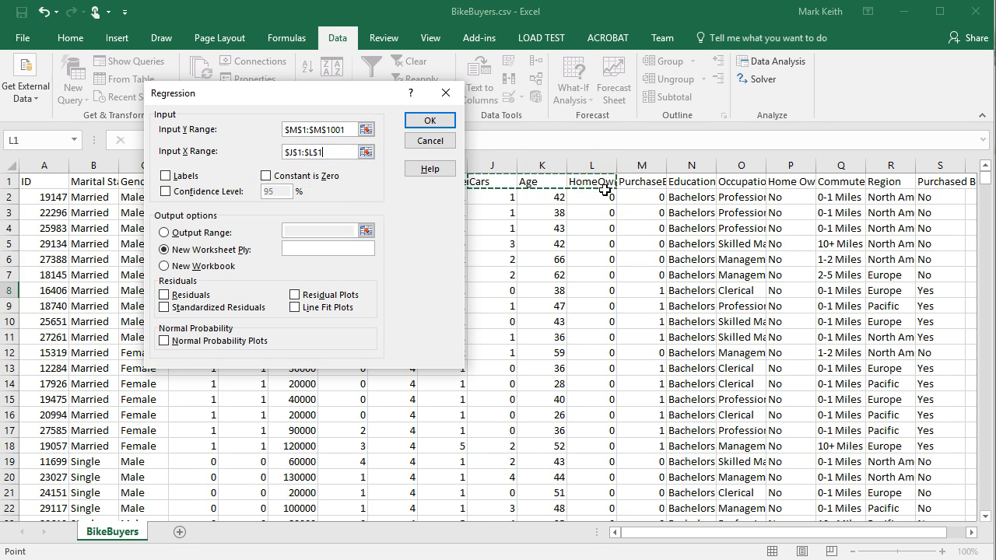
left_click_drag(349, 94, 710, 203)
key("ctrl+shift+Down")
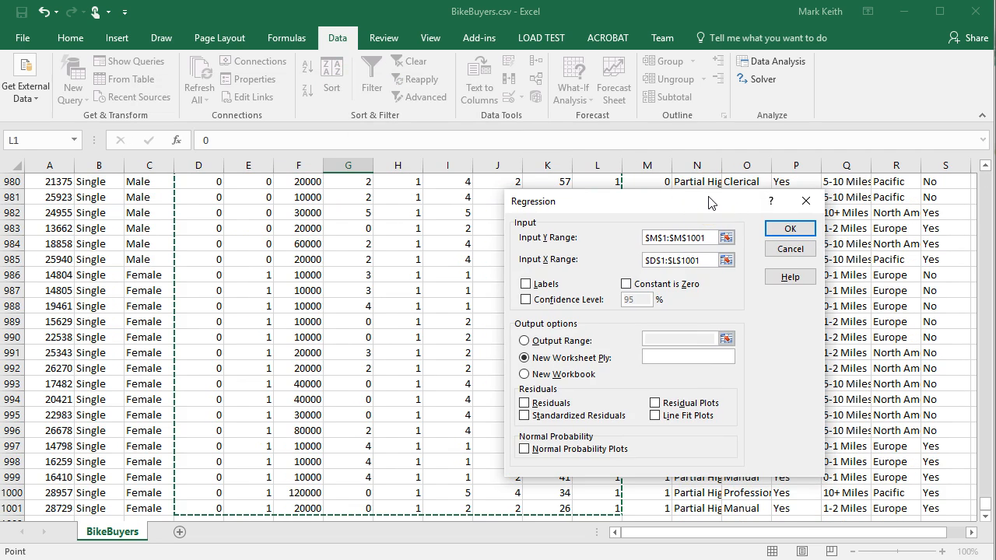
Mark the ranges as including labels, set the output range to $U$3, and run the regression.
left_click(526, 285)
left_click(523, 340)
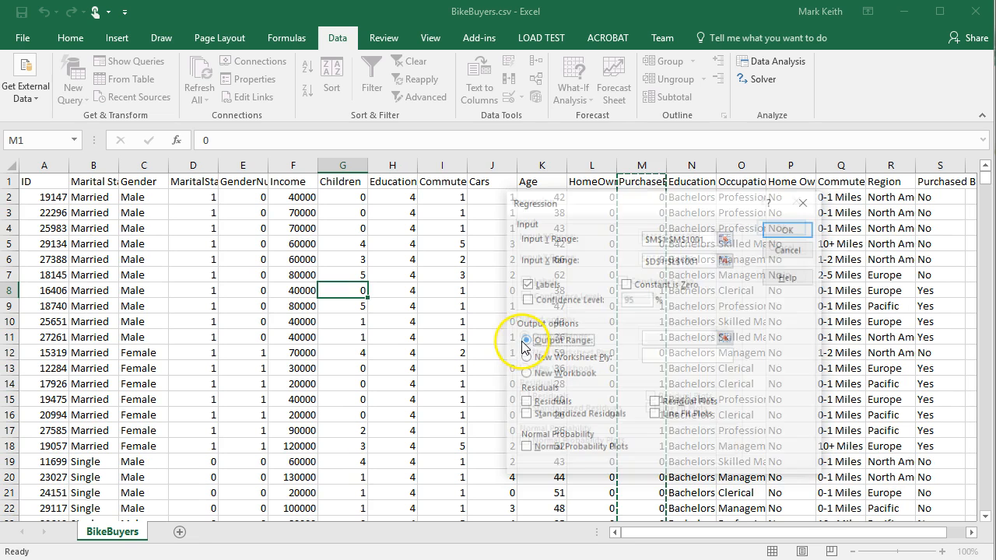
left_click(660, 335)
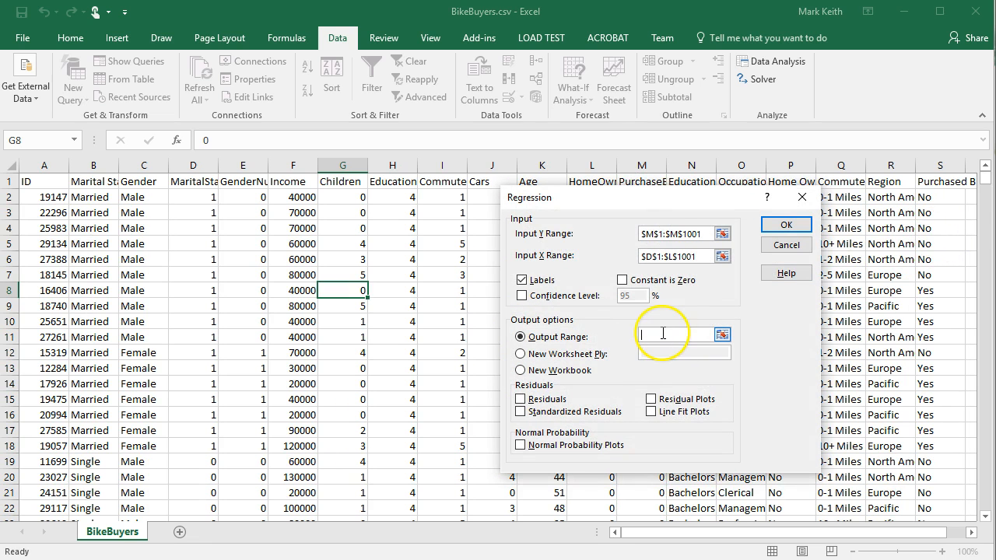
key("Right")
key("Right")
key("Right")
key("Right")
key("Left")
key("Left")
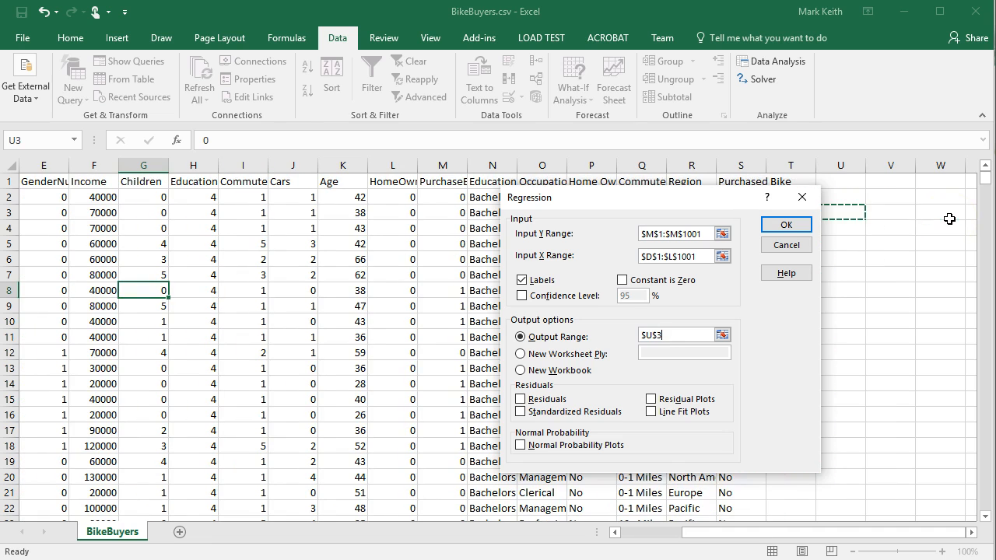
left_click(786, 224)
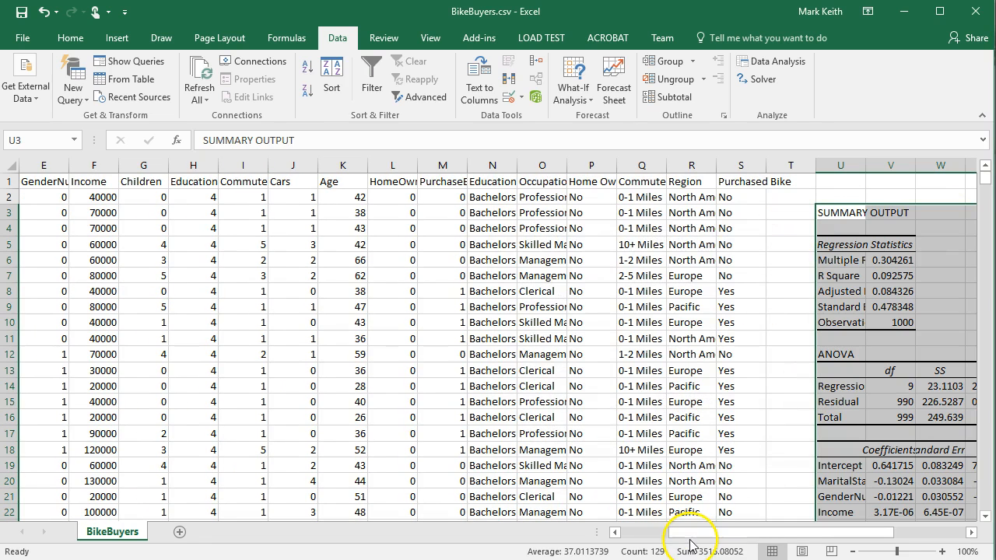
Examine the regression summary output, including the coefficients and P-values of each predictor.
left_click_drag(694, 535, 796, 537)
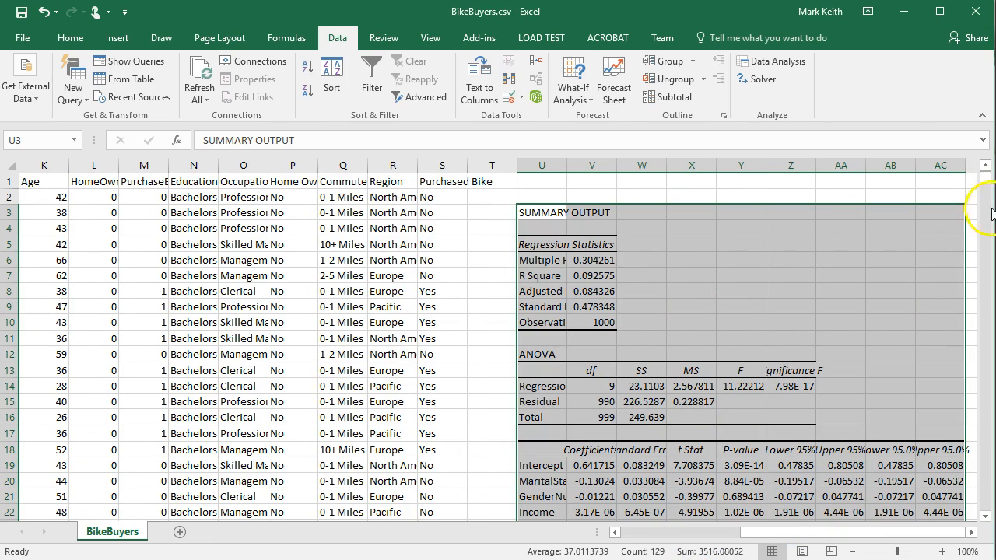
left_click_drag(989, 187, 990, 189)
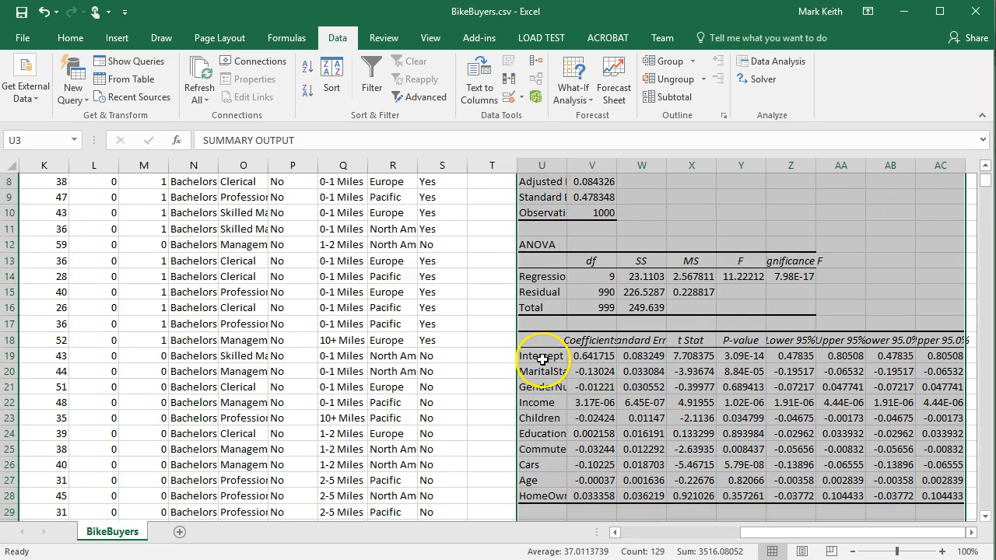
left_click(695, 354)
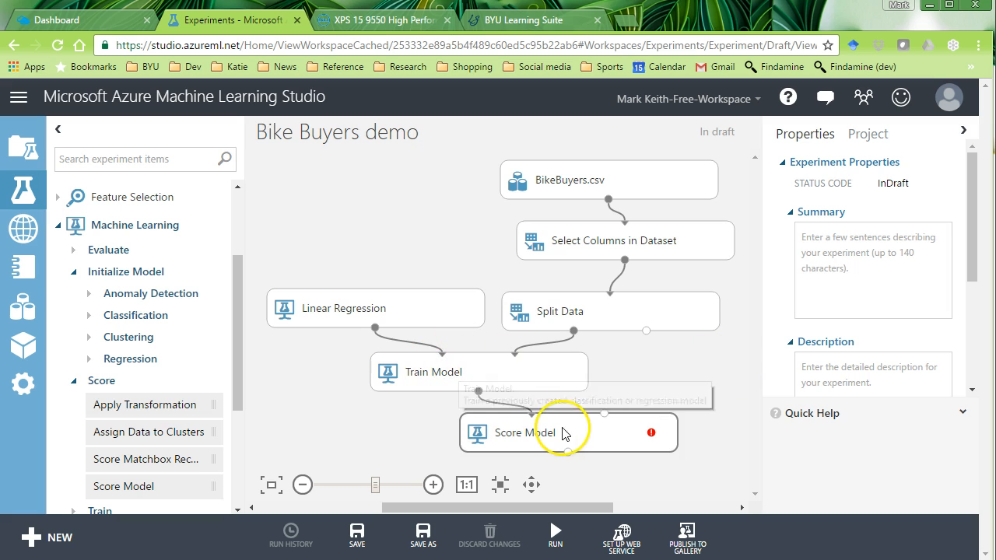
Switch back to Azure Machine Learning Studio, nudge Score Model, and connect Split Data's second output to its second input.
mouse_move(569, 438)
left_mouse_down()
mouse_move(529, 429)
mouse_move(572, 430)
left_mouse_up()
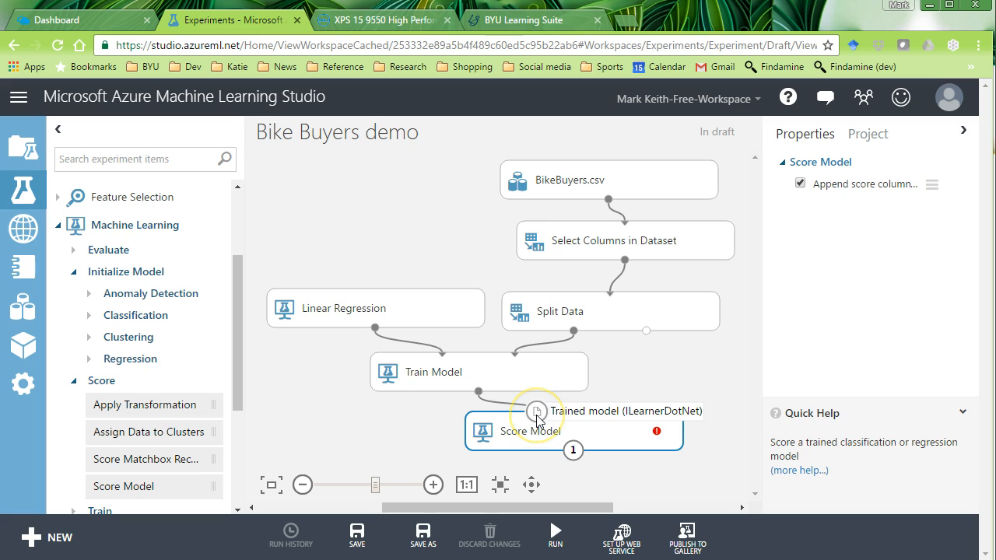
left_click_drag(646, 331, 612, 414)
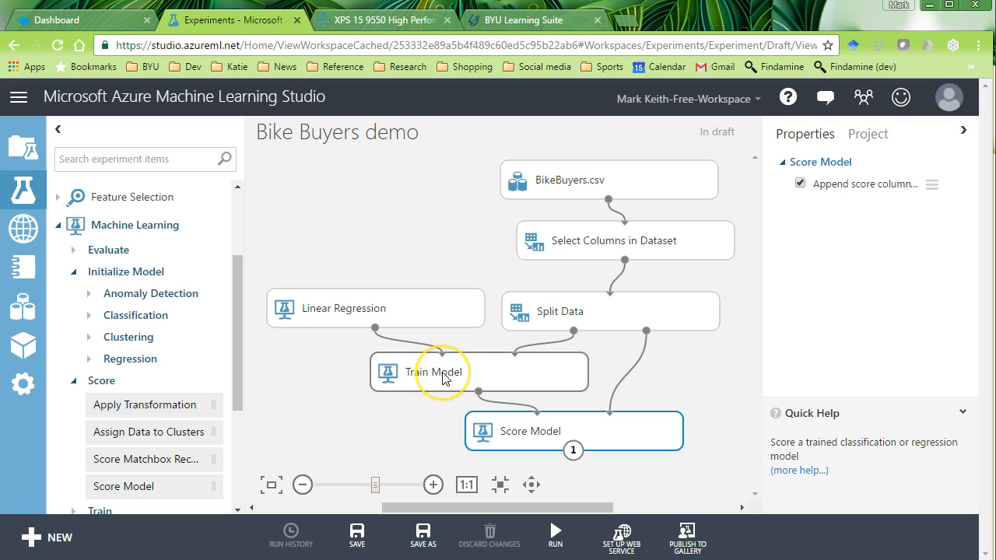
left_click_drag(474, 396, 577, 433)
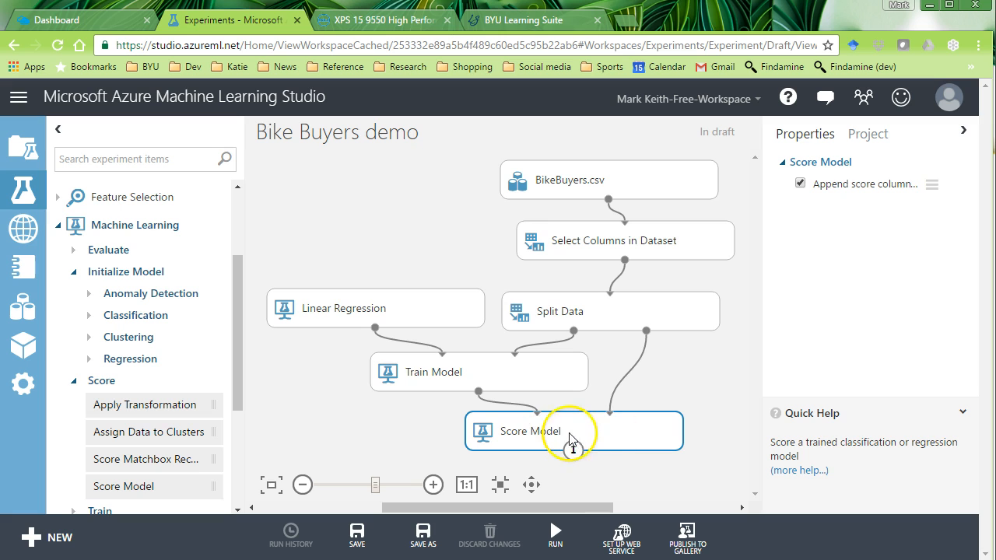
Review Split Data's row fraction setting and Score Model's properties.
left_click(623, 321)
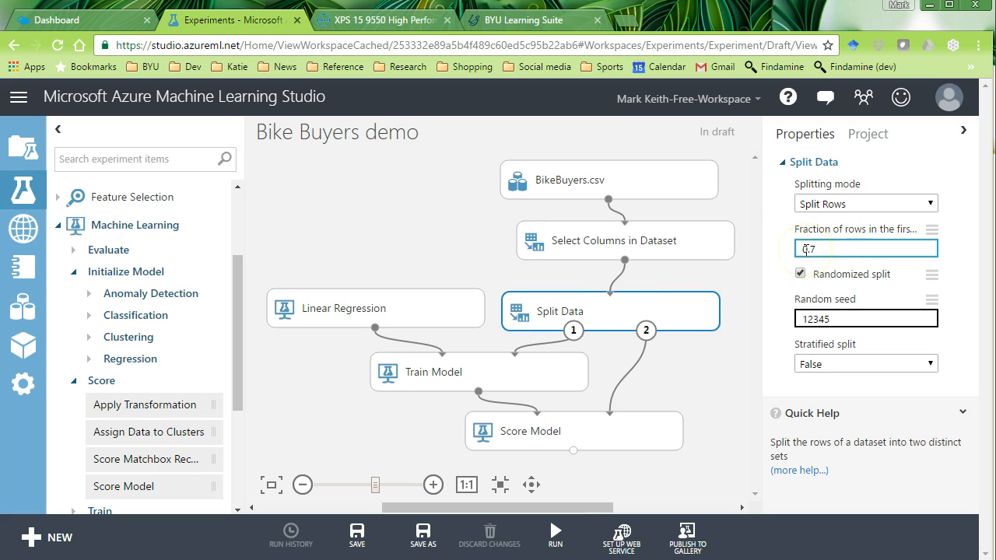
left_click(649, 321)
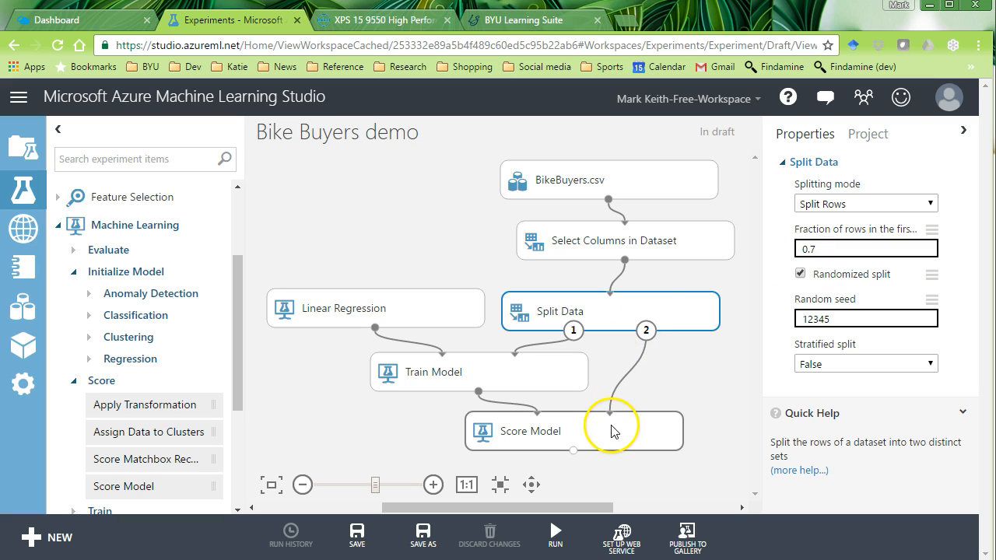
left_click(856, 248)
left_click(554, 441)
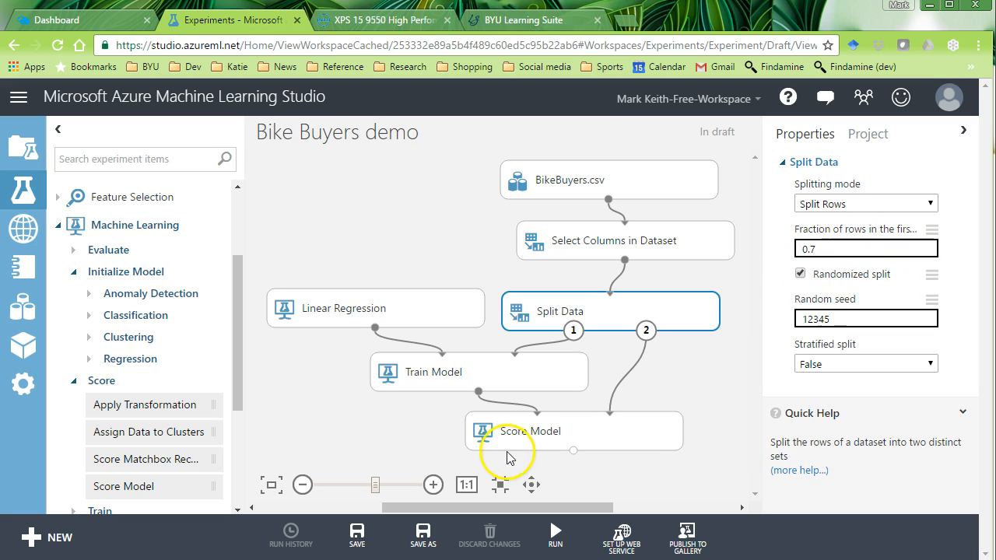
left_click(578, 439)
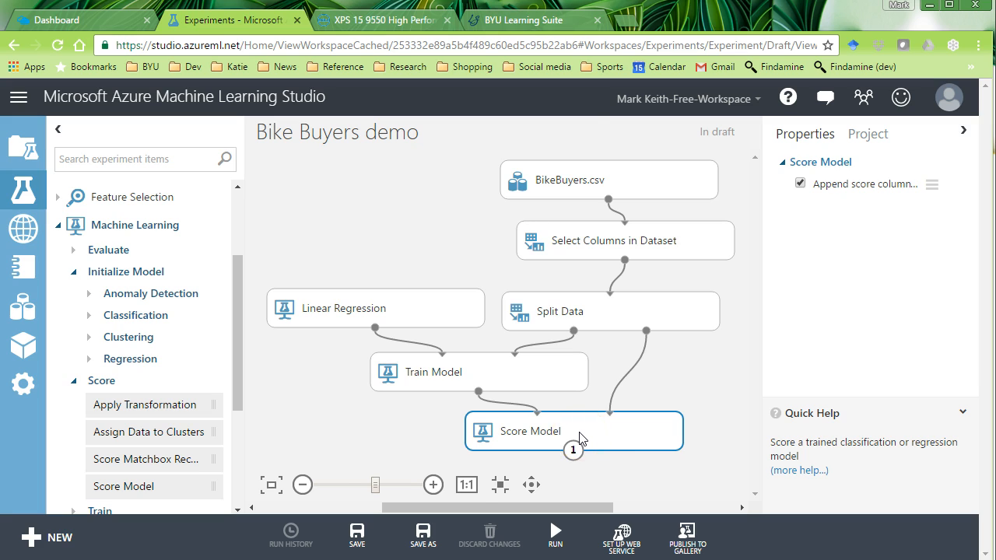
Switch to the BikeBuyers.csv workbook in Excel and insert three blank rows above the header row.
key("alt+Tab")
left_click(256, 275)
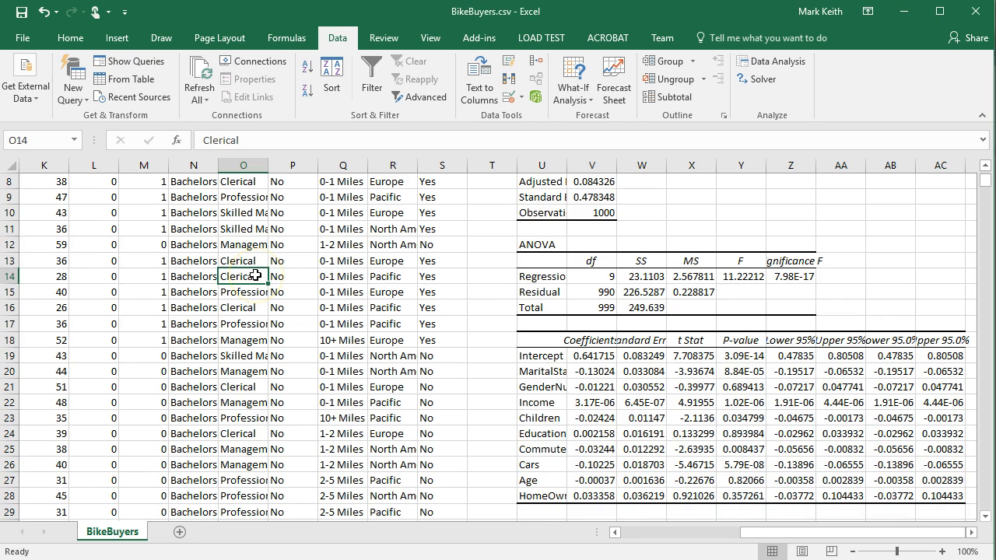
key("ctrl+Up")
key("ctrl+Left")
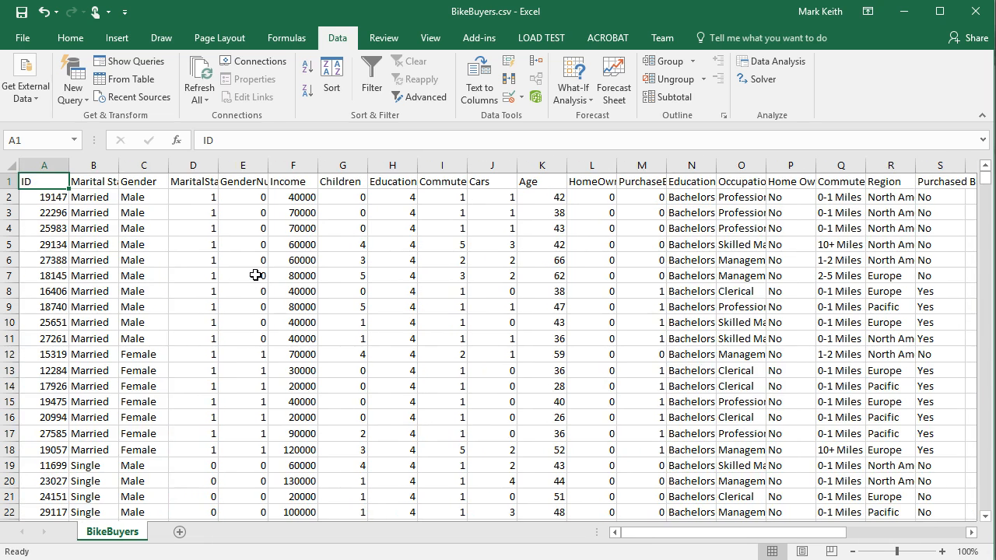
right_click(7, 184)
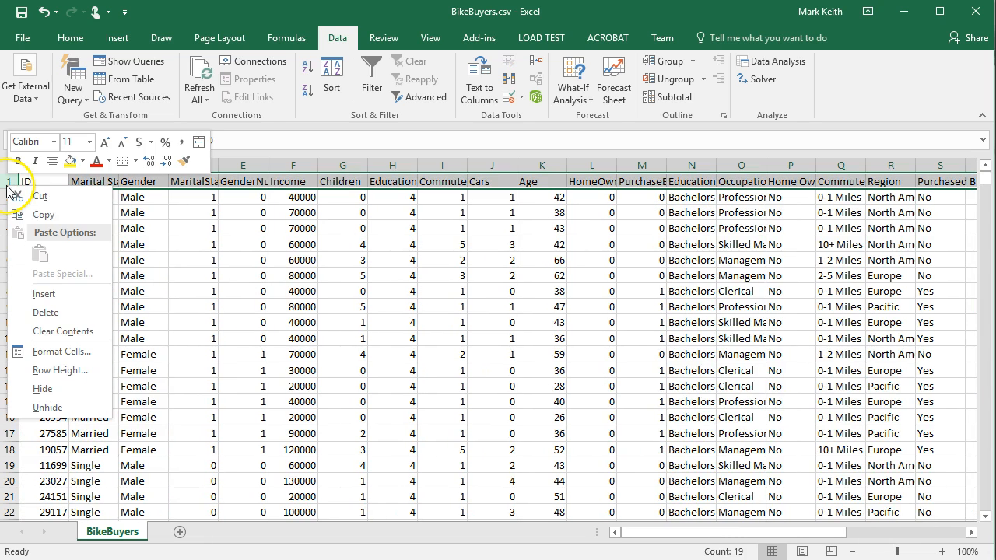
left_click(37, 293)
left_click(9, 197)
right_click(10, 197)
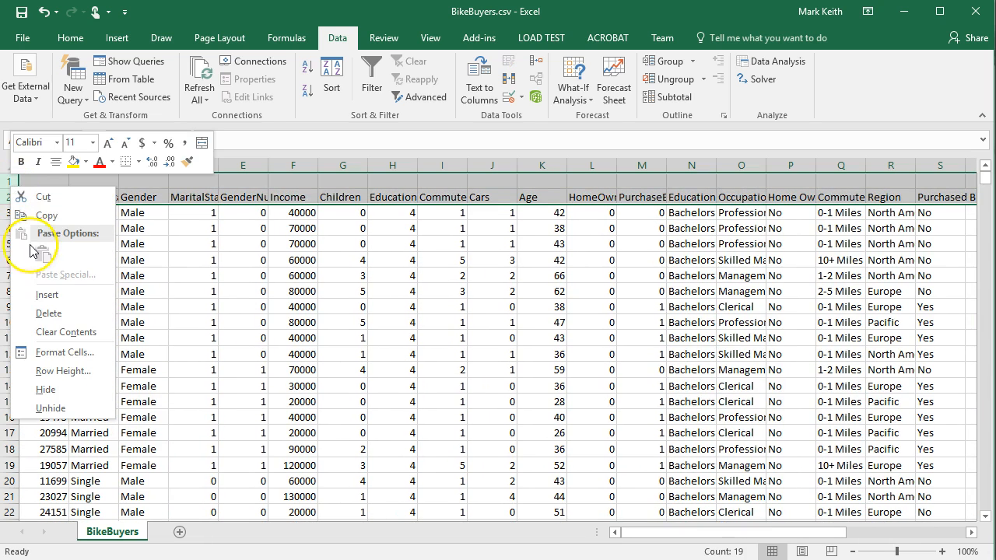
left_click(43, 294)
left_click(605, 352)
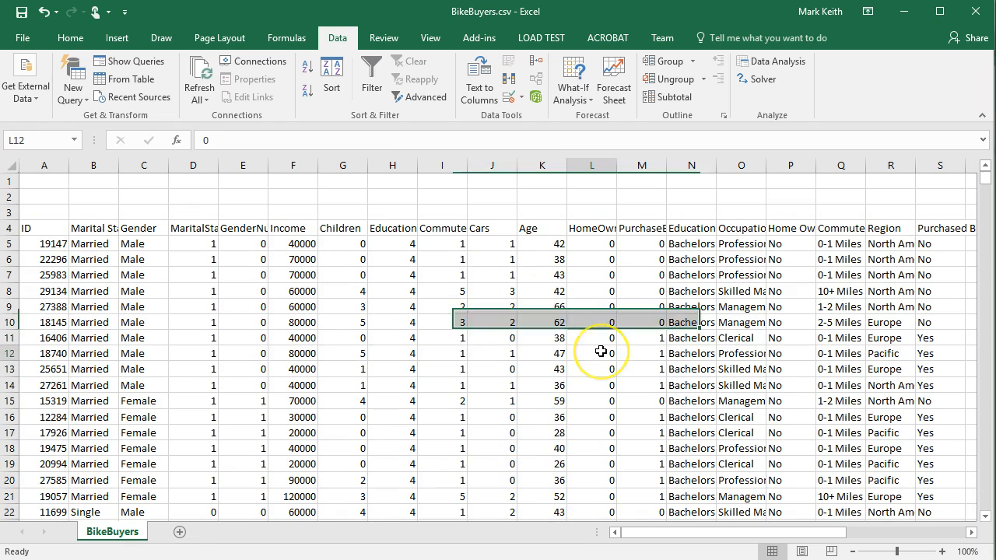
Copy the regression coefficients from MaritalStatus through HomeOwner, cells V23:V31, leaving out the intercept.
key("Right")
key("Right")
key("Right")
key("Right")
key("Right")
key("Right")
key("Right")
key("Right")
key("Right")
key("Right")
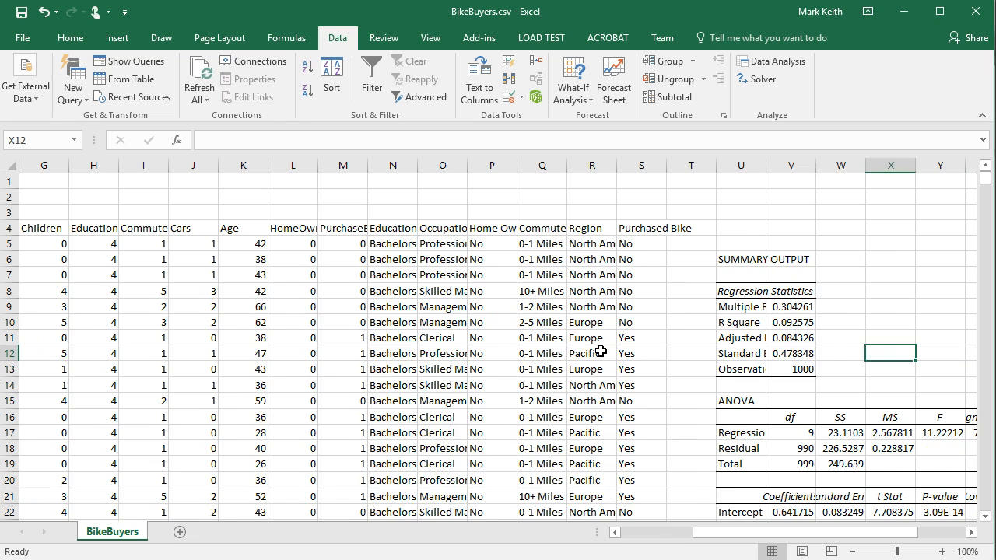
key("Down")
key("Down")
key("Down")
key("Down")
key("Down")
key("Down")
key("Down")
key("Down")
key("Down")
key("Down")
key("Down")
key("Down")
key("Down")
key("Down")
key("Down")
key("Down")
key("Down")
key("Down")
key("Down")
key("Down")
key("Up")
key("Up")
key("Up")
key("Up")
key("Up")
key("Up")
key("Up")
key("Up")
key("Up")
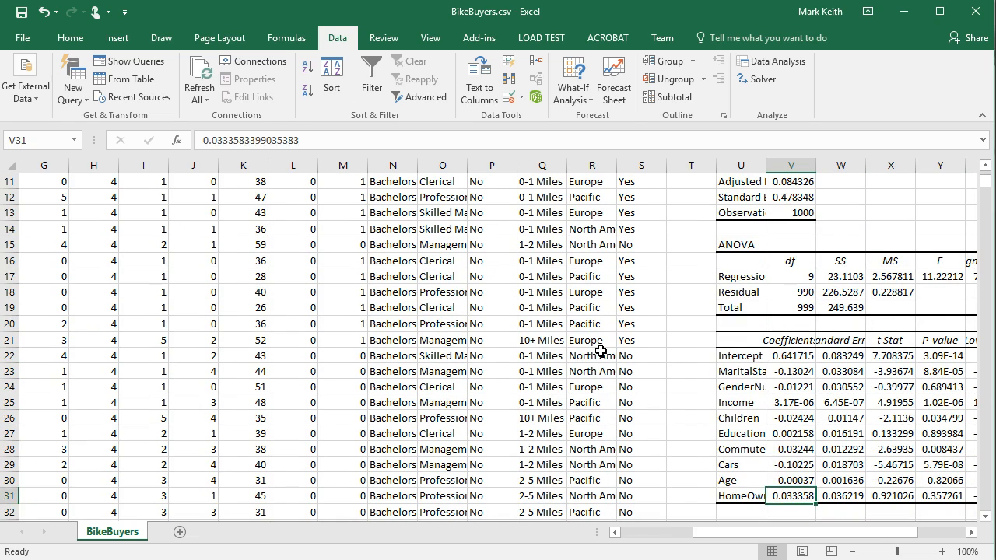
key("shift+Down")
key("shift+Down")
key("shift+Down")
key("shift+Down")
key("shift+Down")
key("shift+Down")
key("shift+Down")
key("shift+Down")
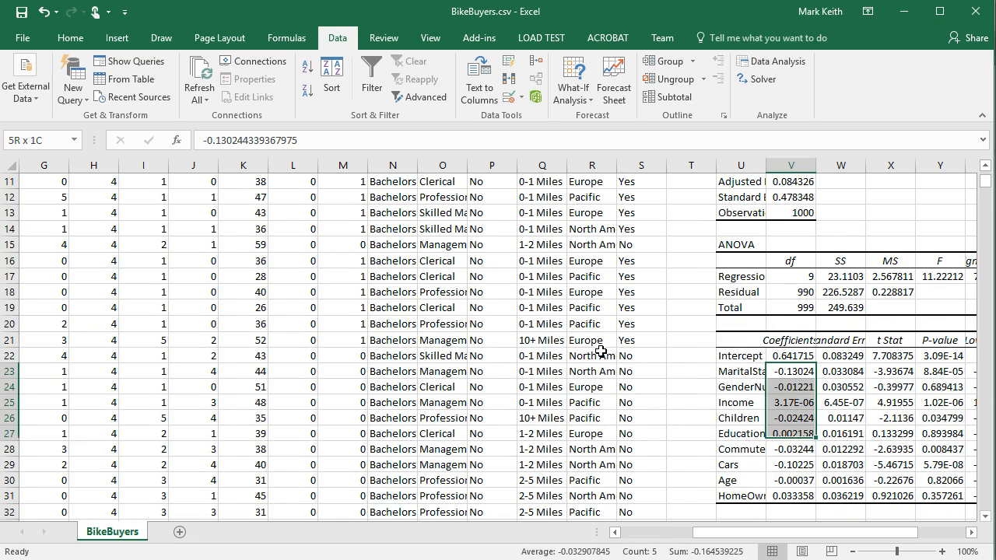
key("ctrl+c")
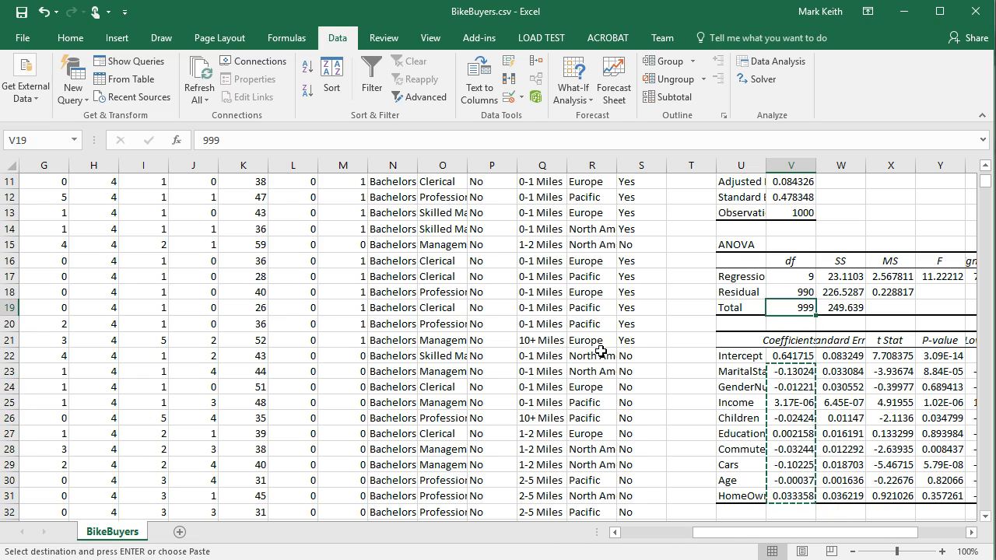
Paste the copied coefficients transposed into row 3 and move them to D3:L3, above the MaritalStatus through HomeOwner columns.
key("ctrl+Up")
key("ctrl+Left")
key("Right")
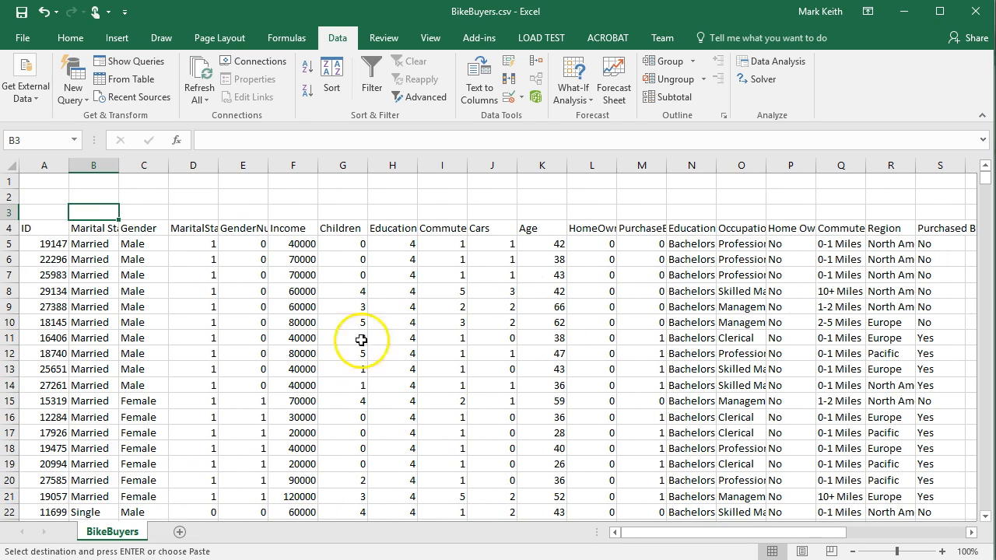
left_click(28, 38)
left_click(31, 37)
left_click(69, 37)
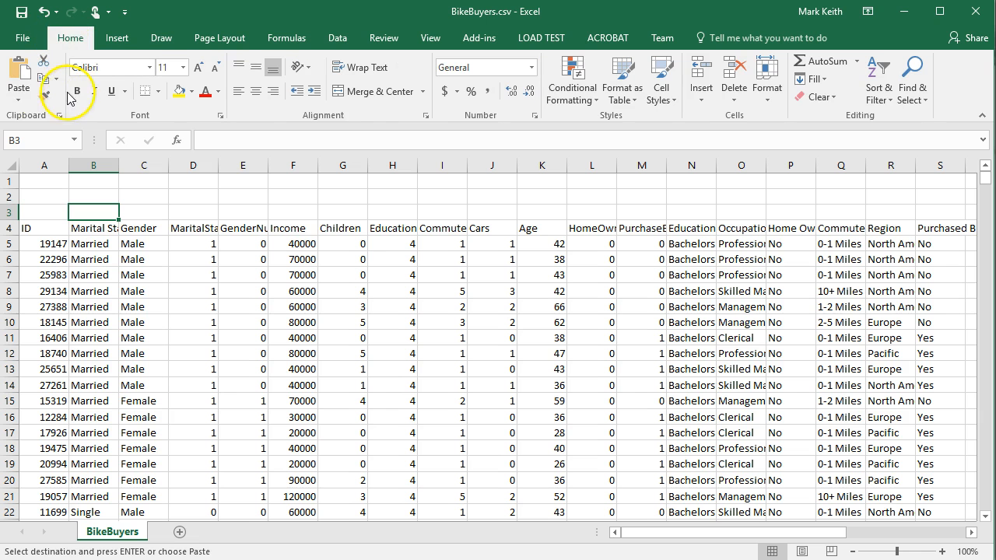
left_click(19, 93)
left_click(66, 156)
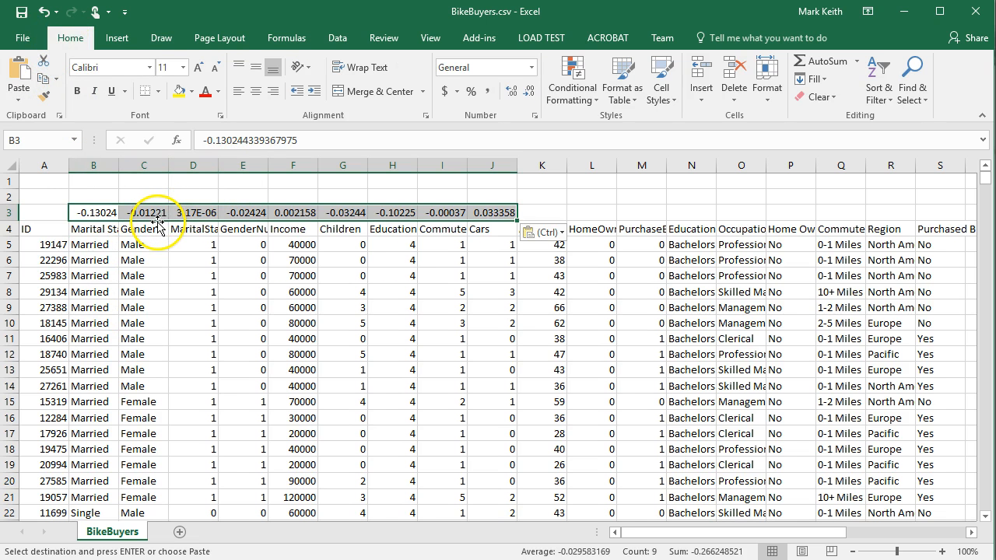
left_click_drag(157, 225, 246, 213)
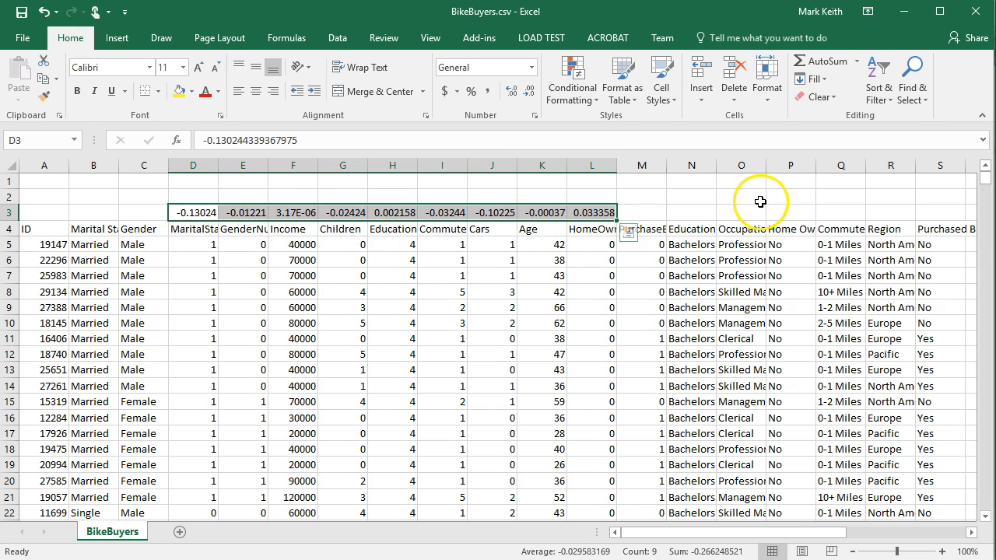
Hide columns A through C of the worksheet.
left_click_drag(143, 165, 36, 165)
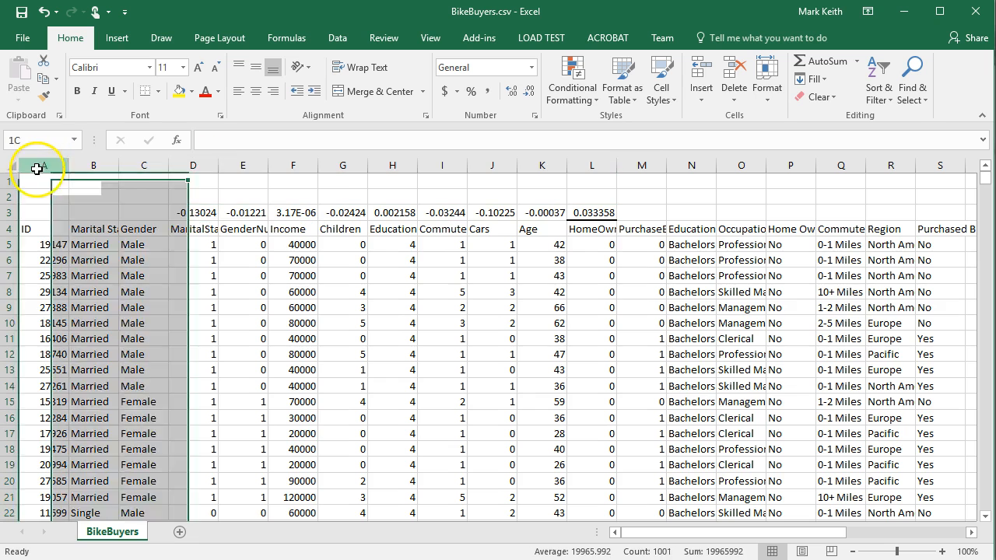
right_click(133, 165)
left_click(200, 368)
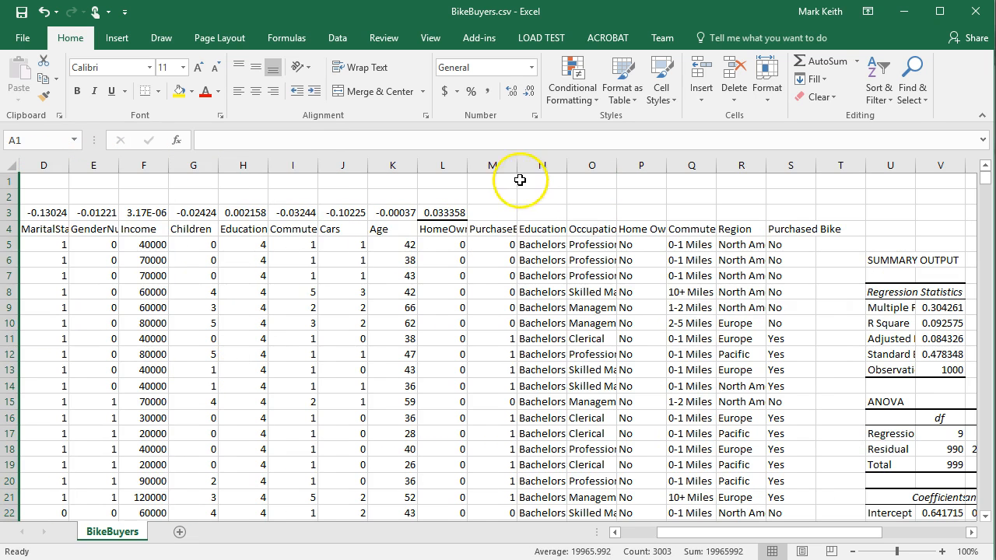
left_click_drag(543, 165, 753, 160)
right_click(754, 160)
left_click(779, 303)
left_click(786, 307)
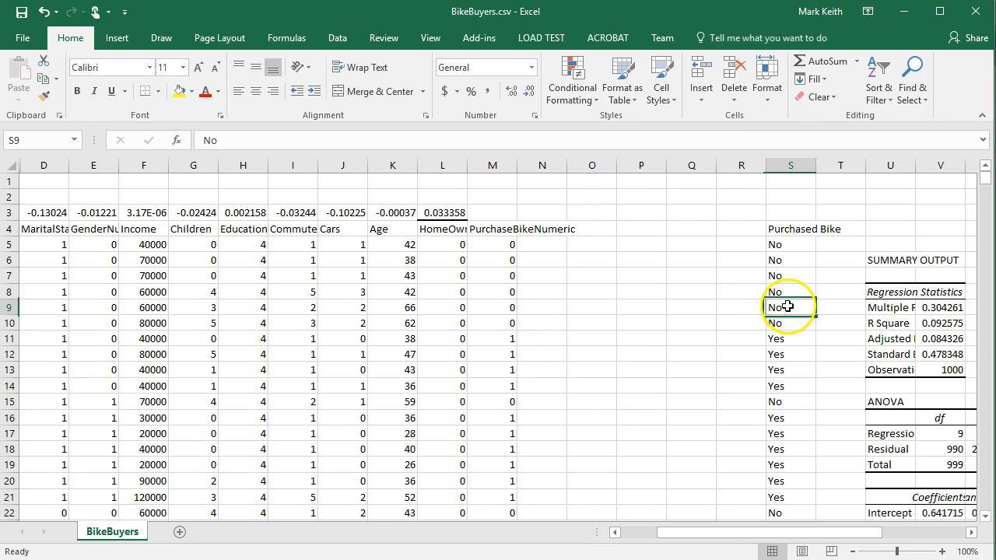
key("ctrl+z")
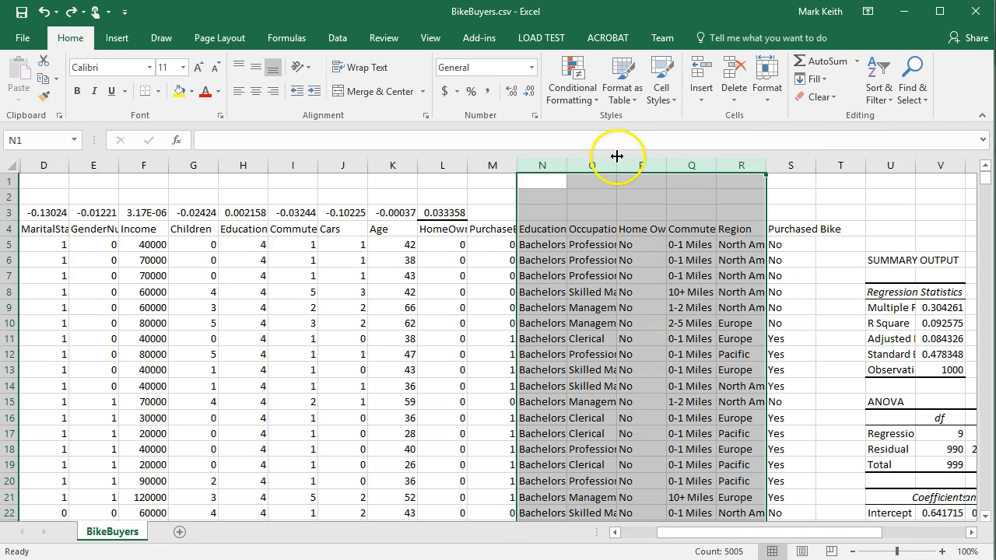
Hide the selected columns N through R.
right_click(649, 184)
left_click(695, 377)
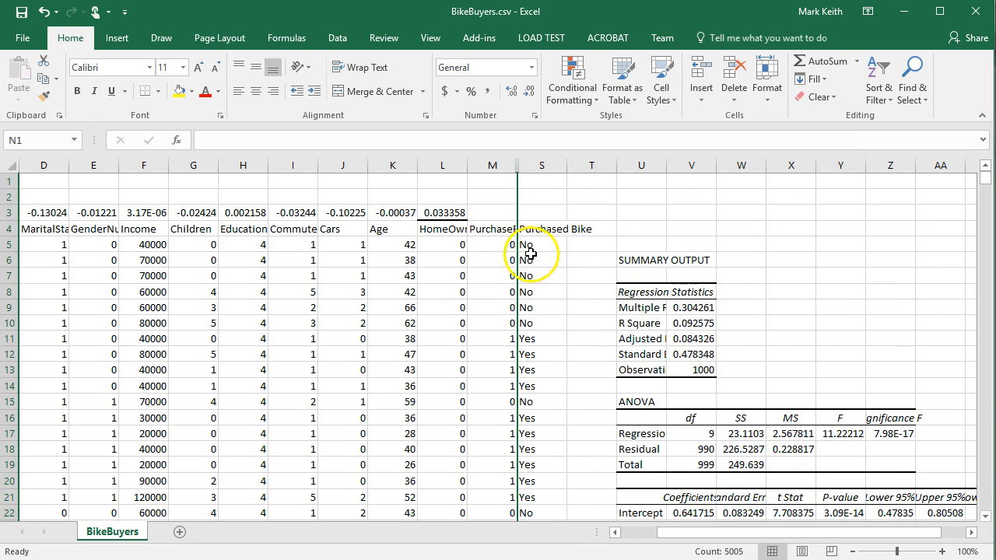
Insert a blank column at T, before the regression output, and enter the header "Predicted" in T4.
left_click(583, 234)
right_click(590, 162)
left_click(623, 277)
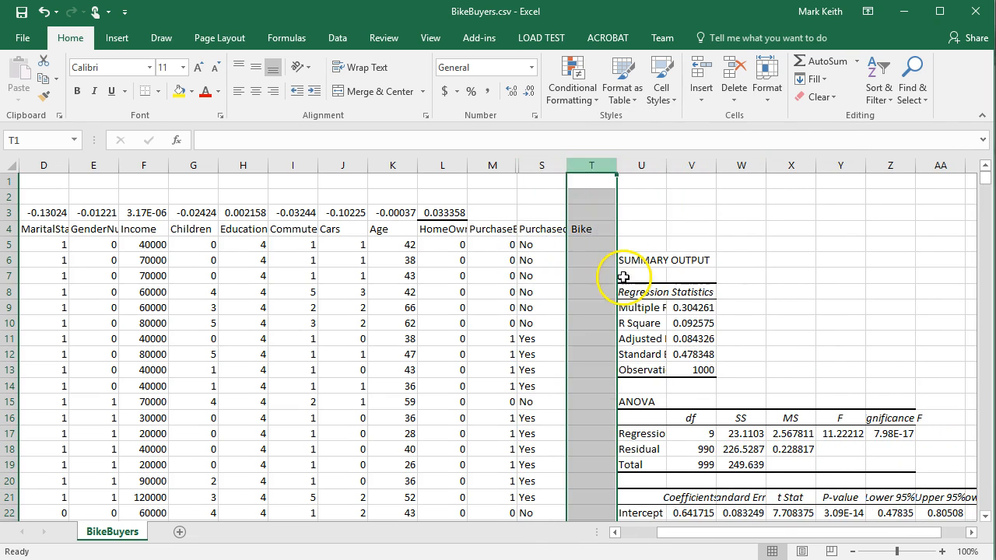
left_click(593, 231)
type("Predicted")
key("Return")
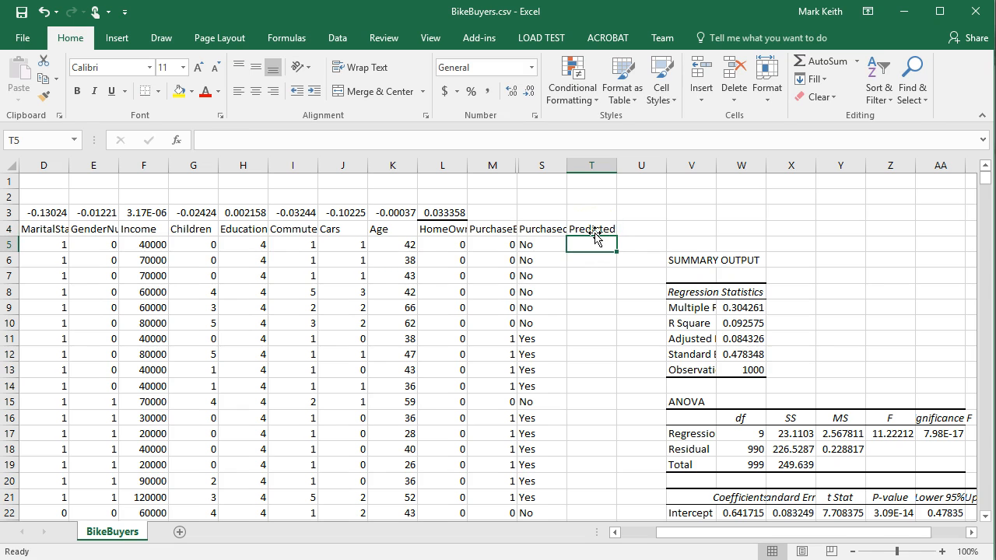
Enter =SUMPRODUCT($D$3:$L$3, D5:L5) in T5 to multiply the coefficients by the first customer's values.
type("=sumpr")
key("Tab")
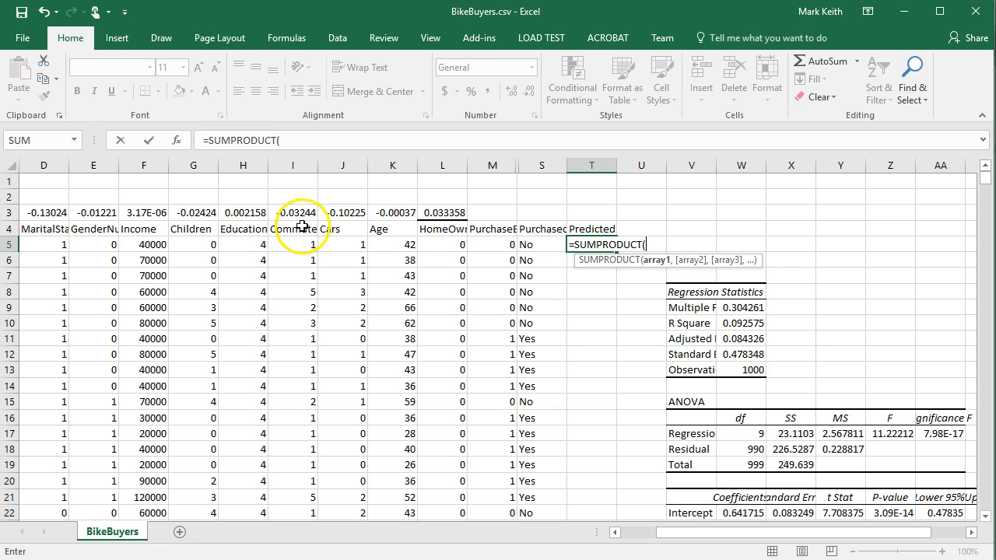
left_click_drag(31, 214, 430, 210)
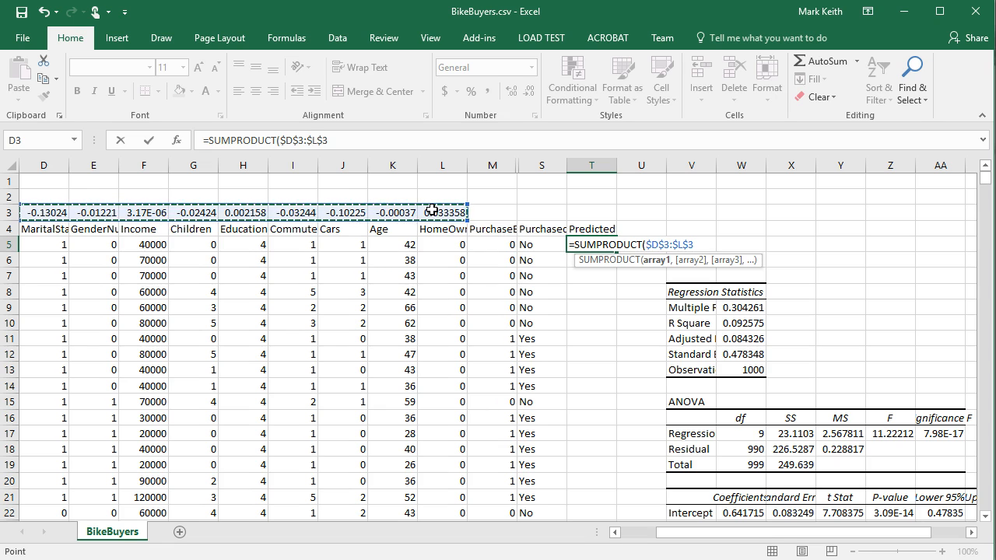
type(",")
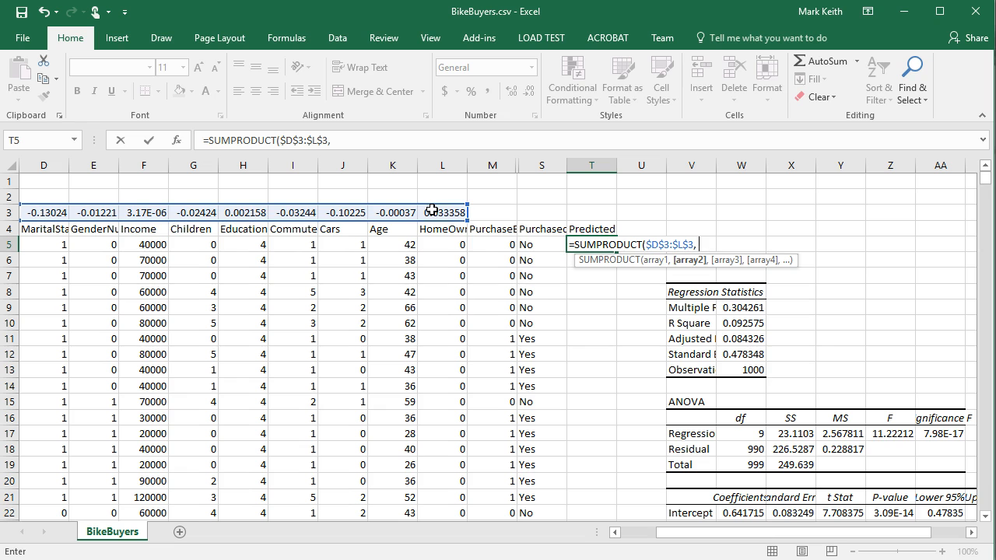
left_click_drag(49, 248, 432, 253)
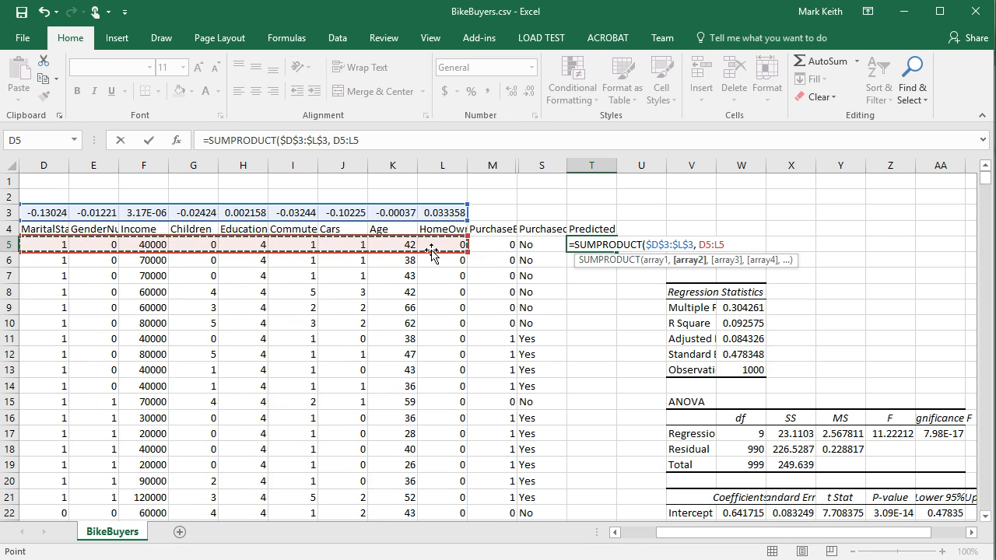
key("Return")
type("0")
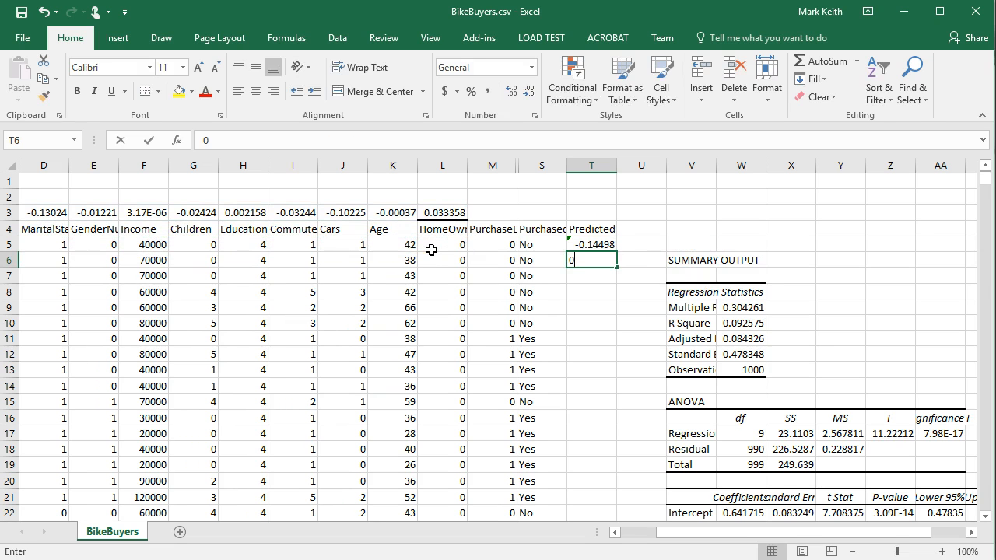
Add the regression intercept to the T5 formula, making it =SUMPRODUCT($D$3:$L$3, D5:L5)+W22.
key("Up")
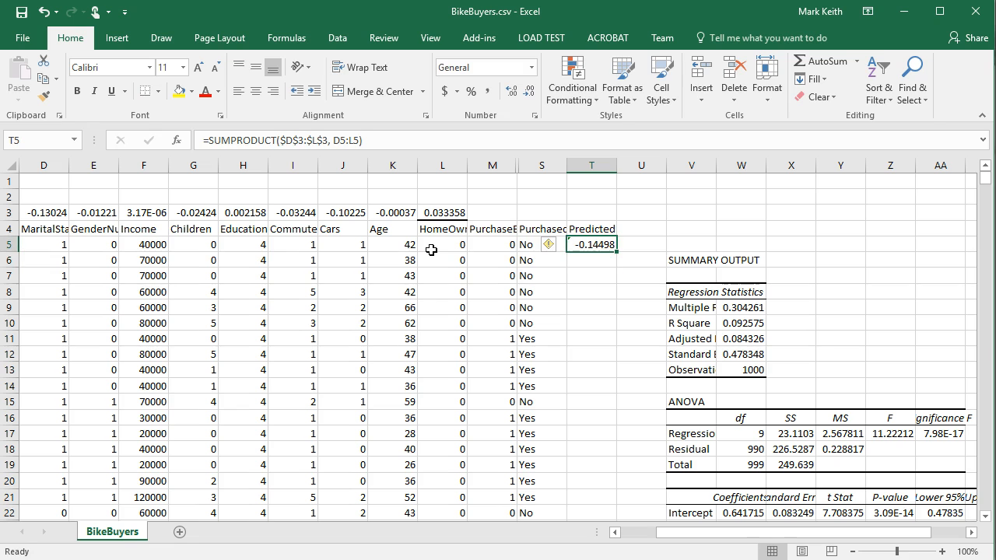
left_click(395, 140)
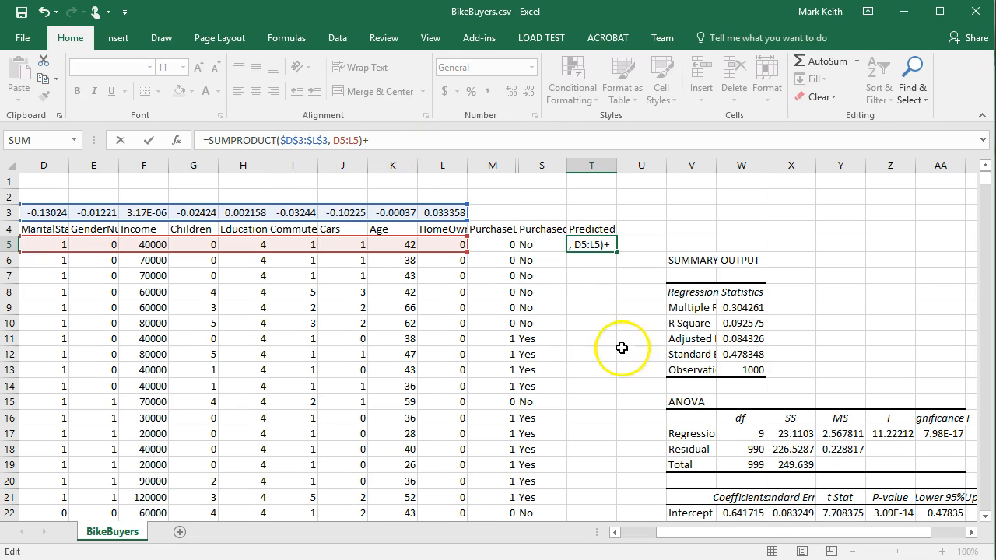
left_click(744, 514)
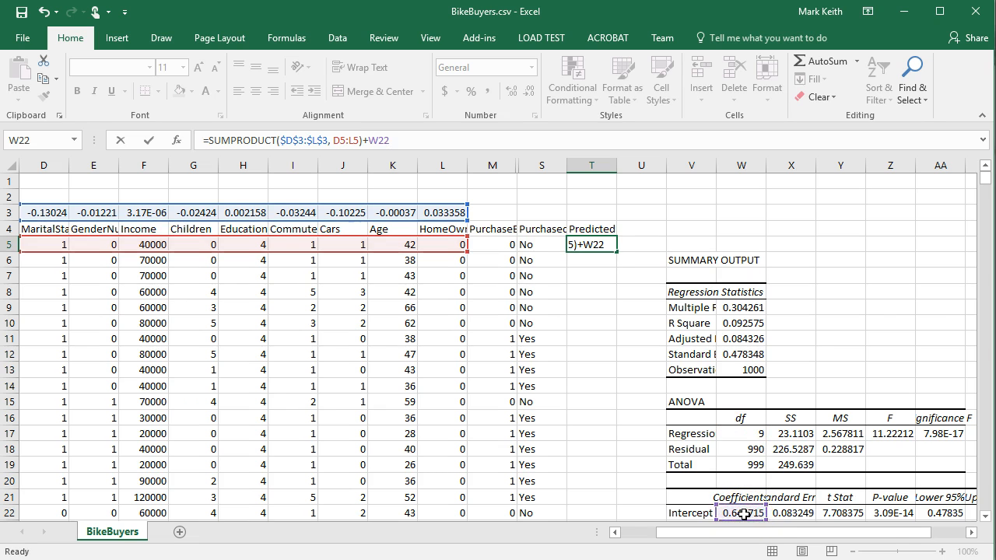
key("Return")
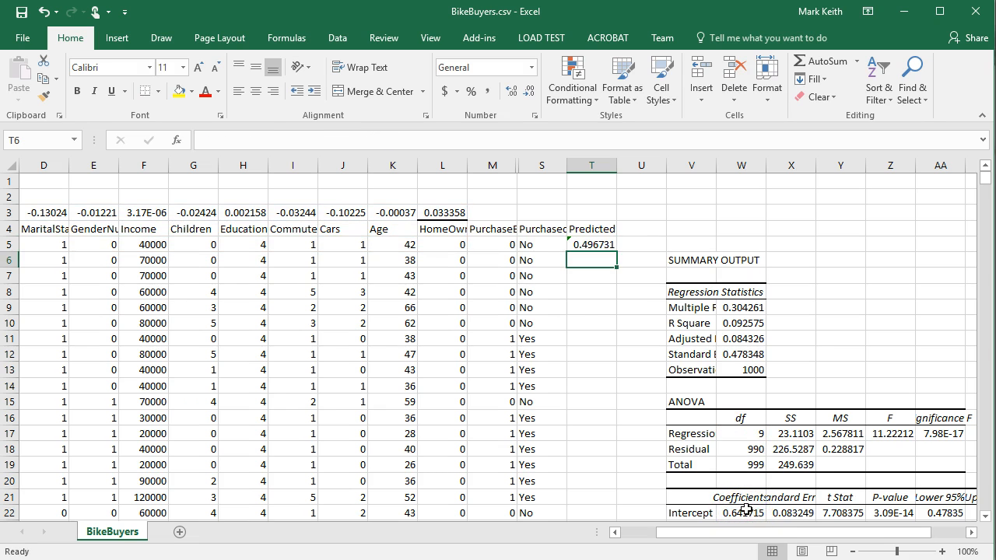
Compare T5 with the actual purchase values in M5 and S5, and fill its formula down the Predicted column.
left_click(492, 243)
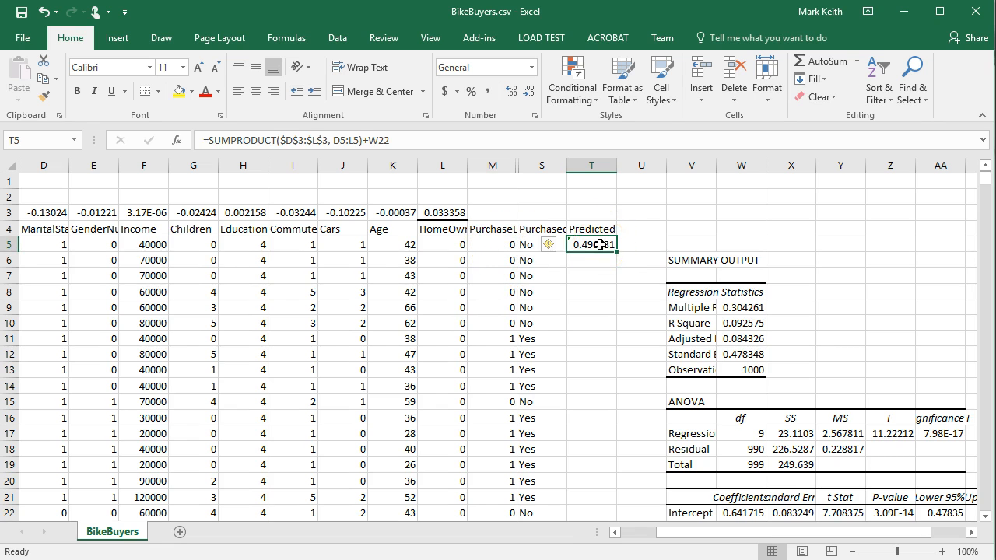
left_click(502, 244)
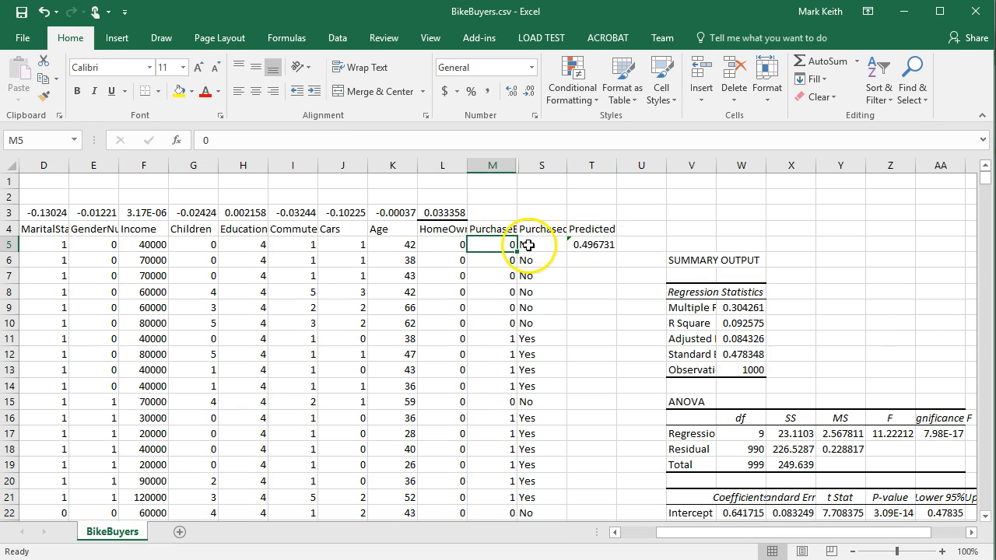
left_click(537, 245)
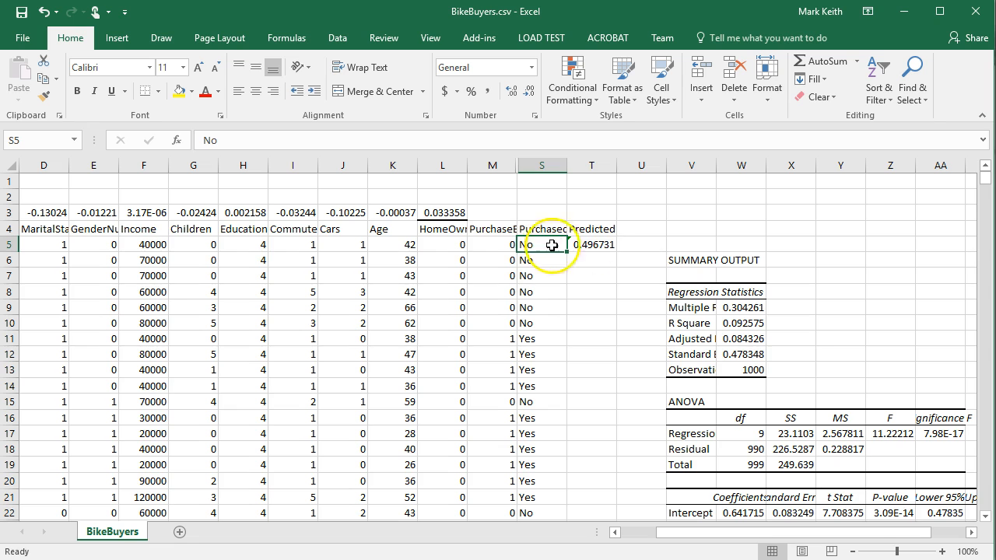
left_click(595, 246)
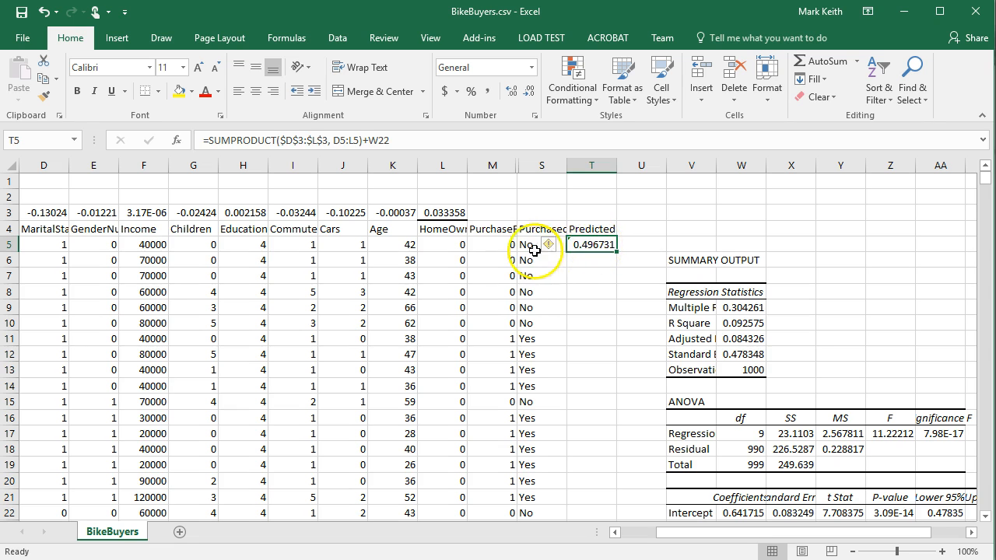
double_click(617, 252)
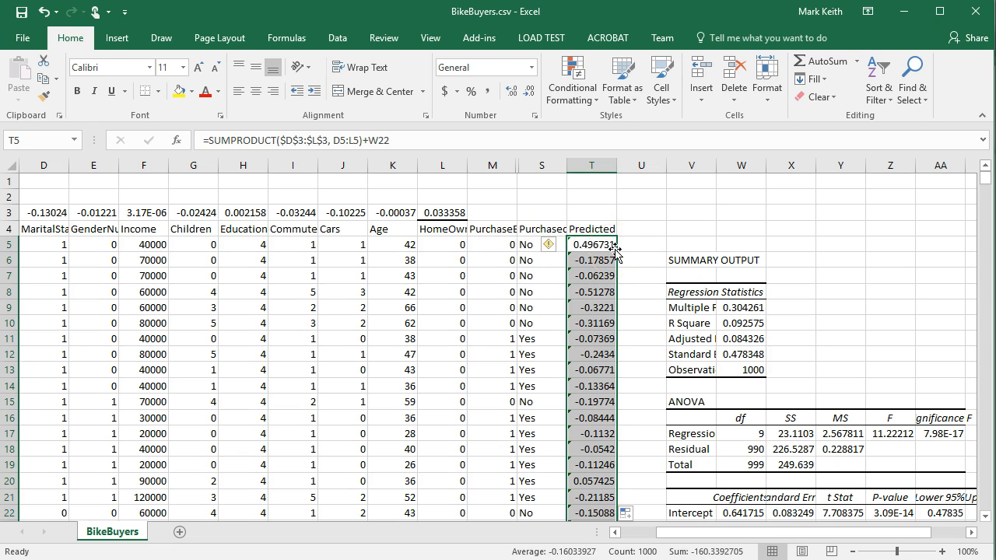
left_click_drag(595, 245, 597, 445)
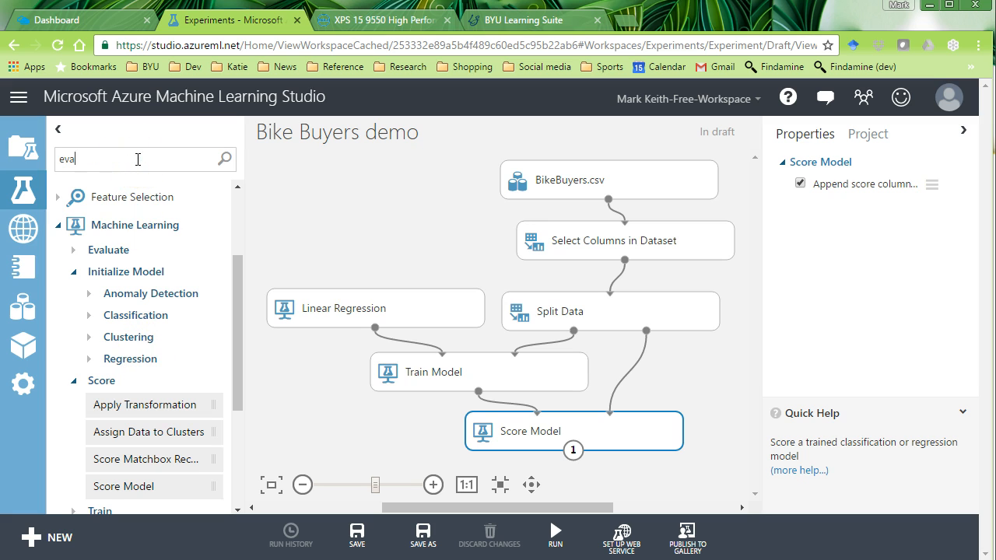
Search the experiment modules for "evaluate" and add Evaluate Model to the canvas beneath Score Model.
key("Return")
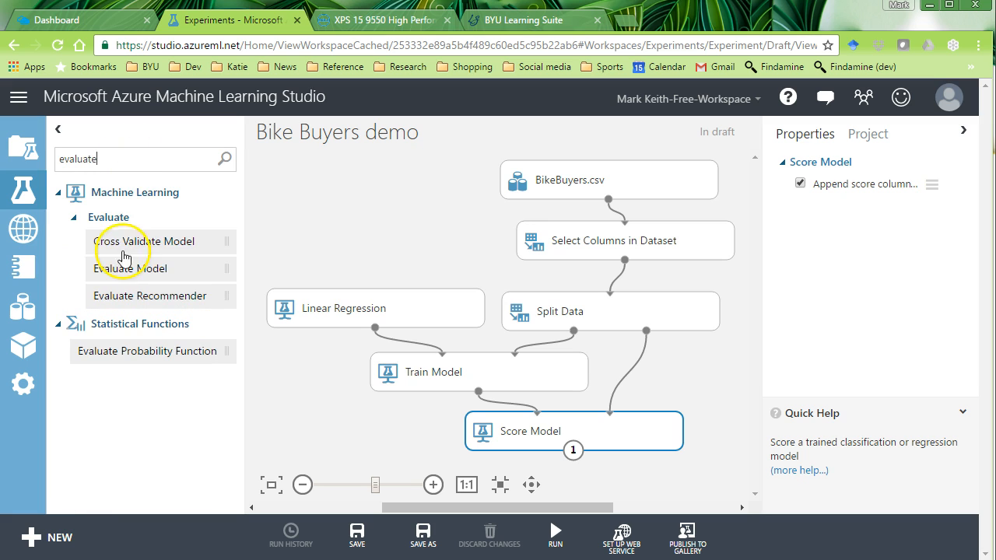
left_click_drag(101, 265, 577, 482)
left_click(723, 358)
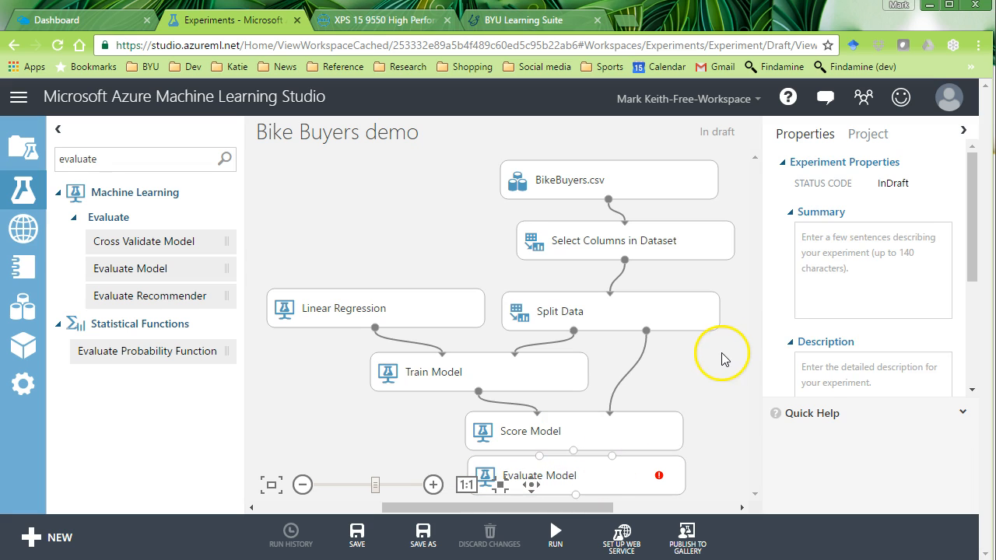
scroll(973, 265, "down", 1)
scroll(972, 269, "up", 1)
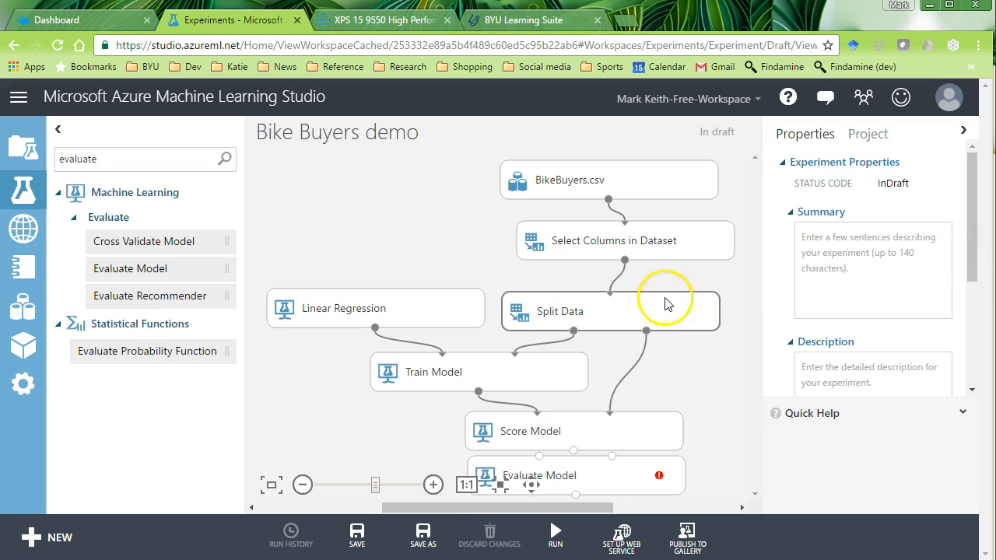
Shift the modules from Select Columns in Dataset to Score Model upward, and connect Score Model's output to Evaluate Model's first input.
left_click(631, 238)
left_click_drag(632, 237, 631, 233)
left_click_drag(633, 297, 639, 279)
left_click_drag(449, 324, 448, 306)
left_click_drag(480, 372, 483, 352)
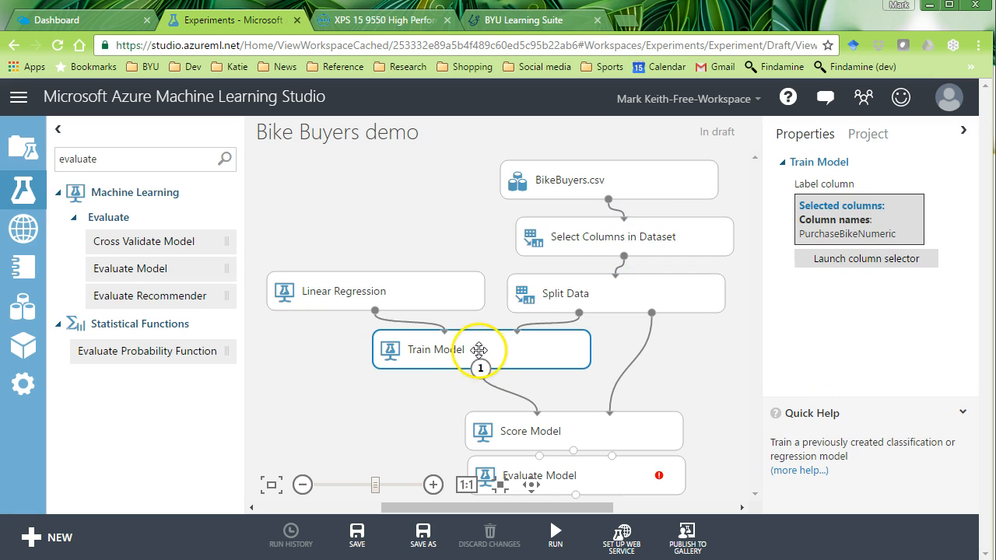
left_click_drag(563, 430, 558, 403)
left_click_drag(574, 467, 538, 442)
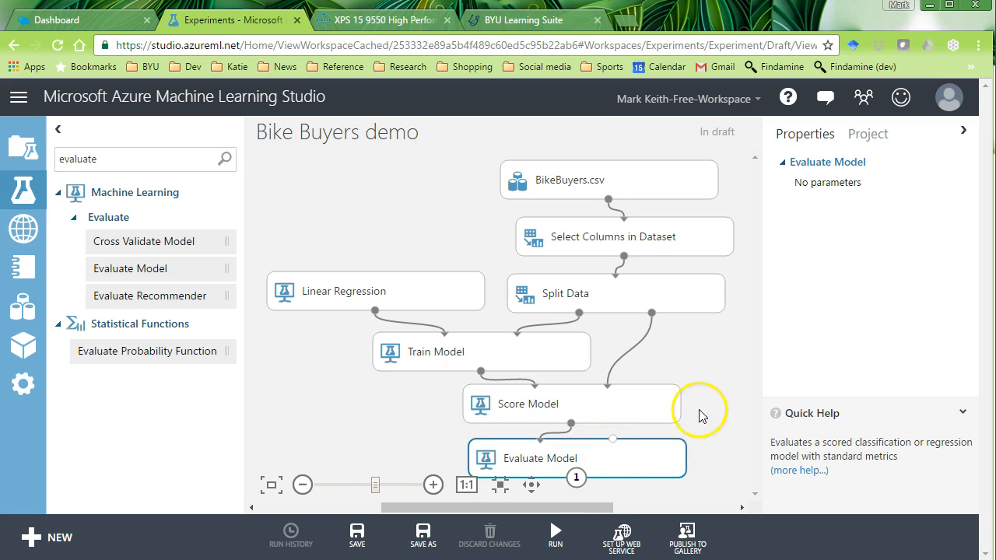
left_click(707, 347)
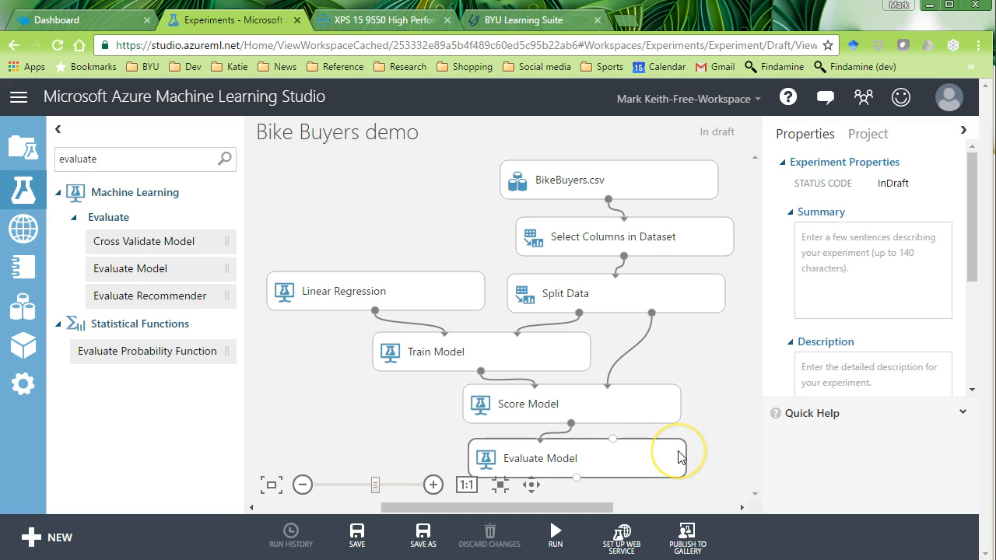
Switch to the BikeBuyers.csv workbook in Excel and examine the Regression Statistics, especially R Square.
left_click(817, 559)
left_click_drag(671, 292, 731, 370)
left_click_drag(705, 323, 756, 324)
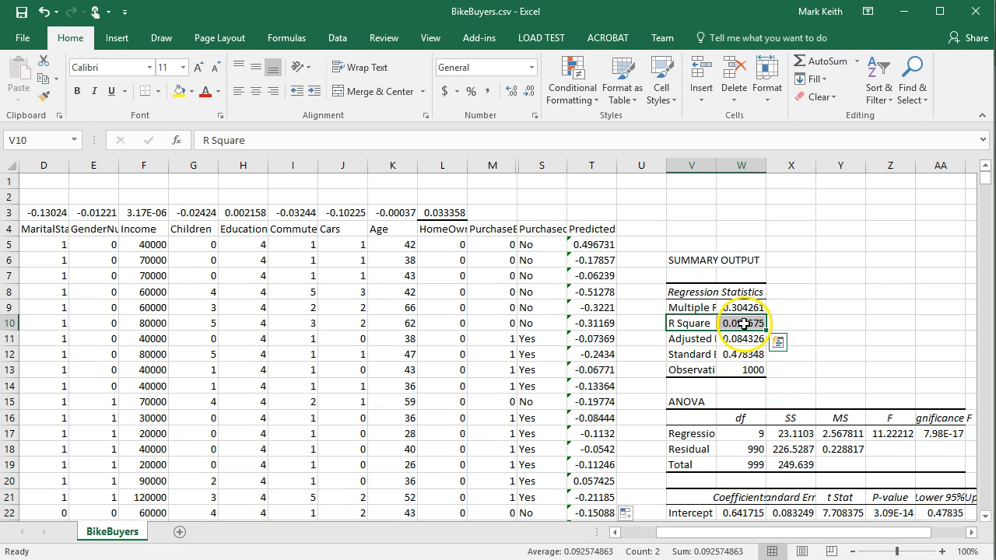
Switch back to Azure Machine Learning Studio and save the Bike Buyers demo experiment.
key("alt+Tab")
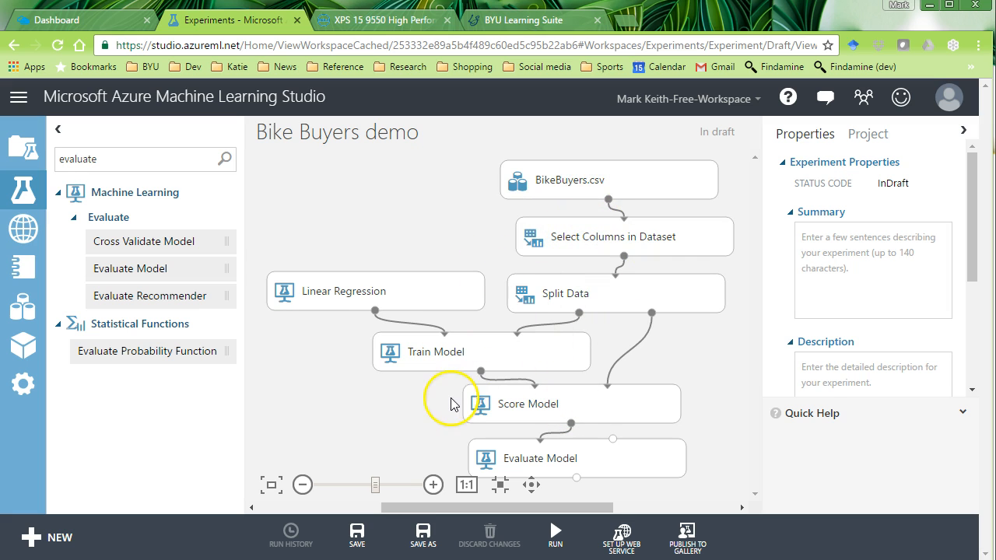
left_click(375, 537)
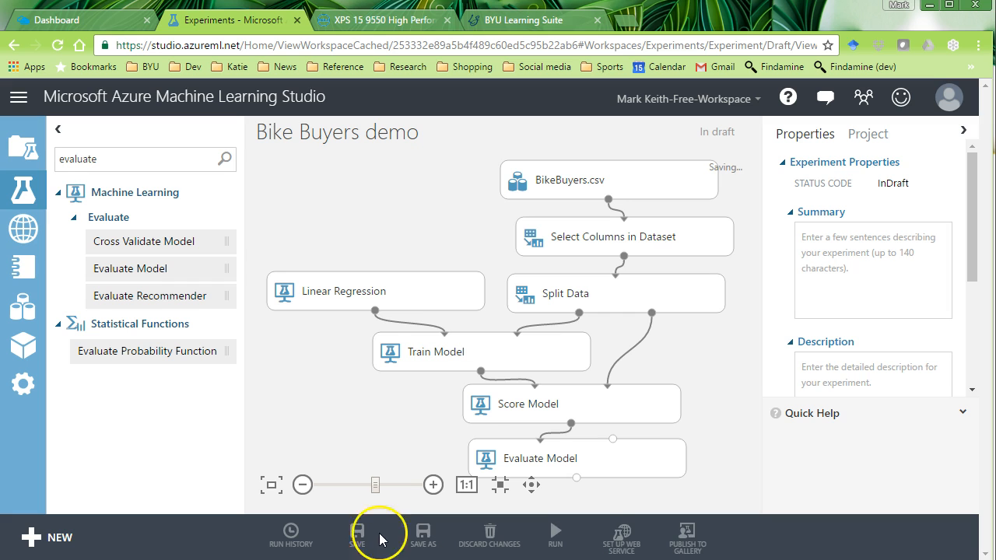
Run the whole Bike Buyers demo experiment and visualize the trained model produced by Train Model.
mouse_move(551, 527)
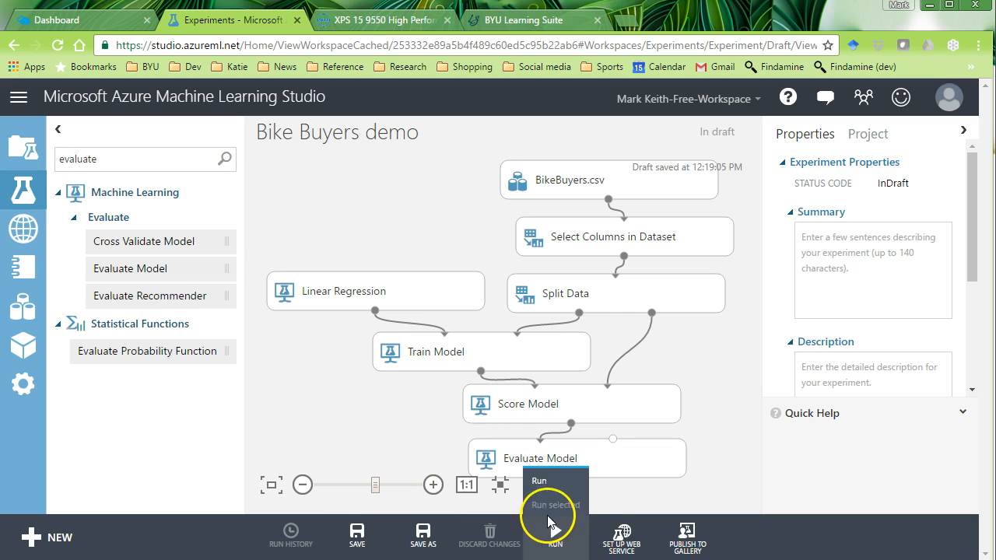
left_click(539, 482)
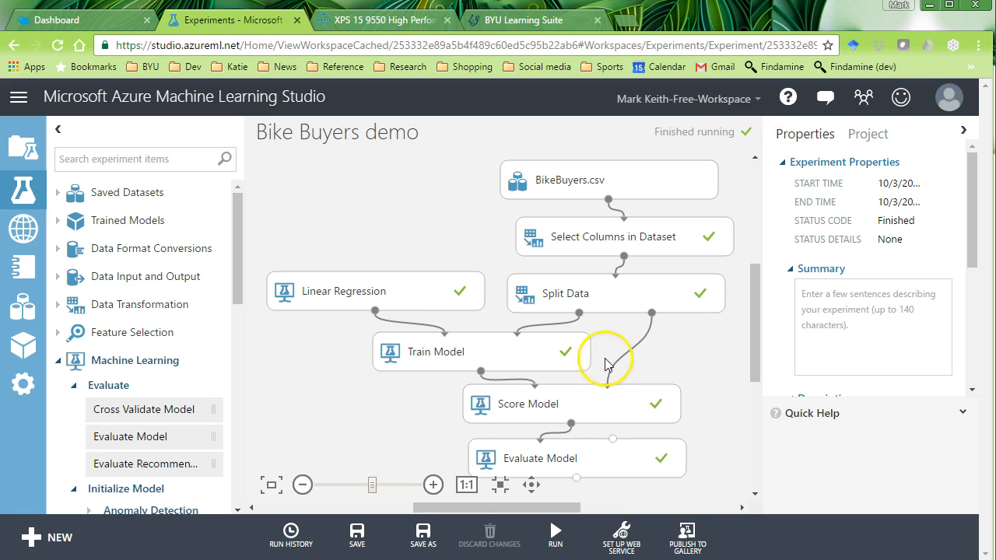
left_click_drag(752, 315, 751, 356)
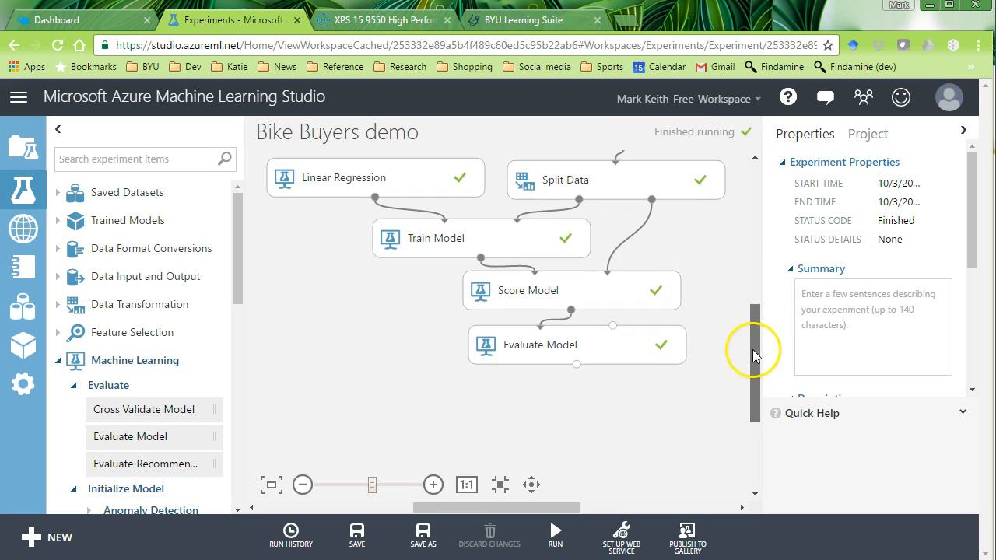
right_click(511, 244)
mouse_move(603, 362)
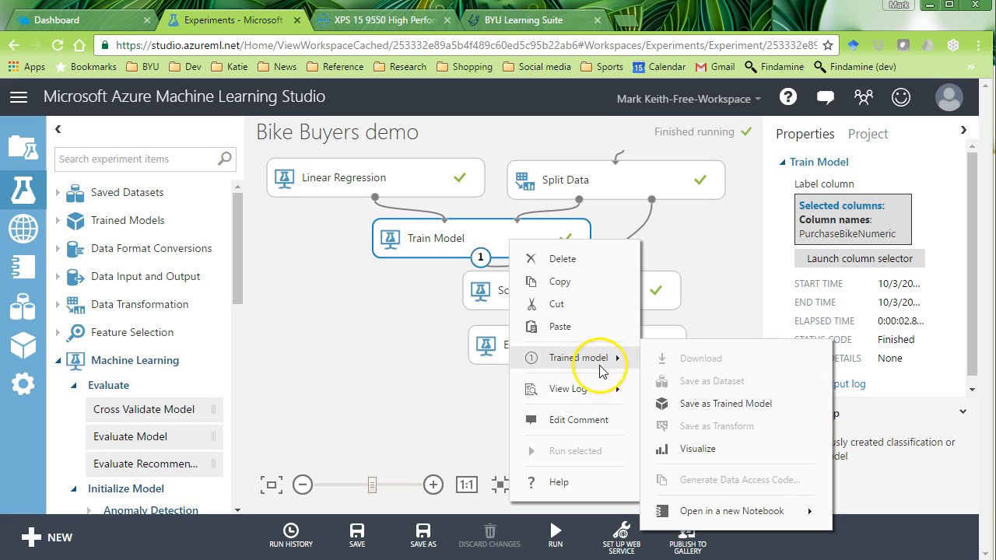
left_click(718, 450)
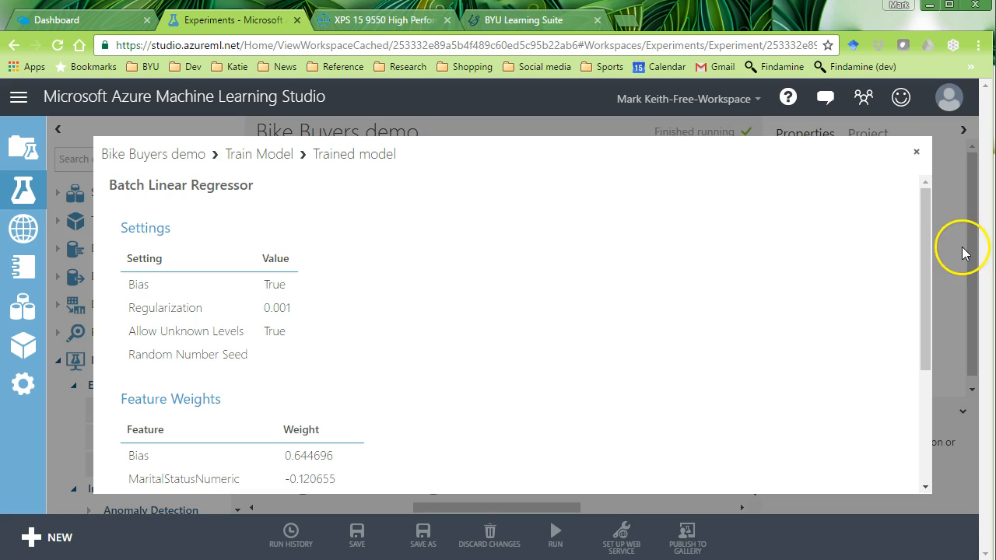
Examine the trained model's Feature Weights, especially Bias, against the regression output in the BikeBuyers.csv workbook in Excel.
left_click_drag(927, 245, 929, 389)
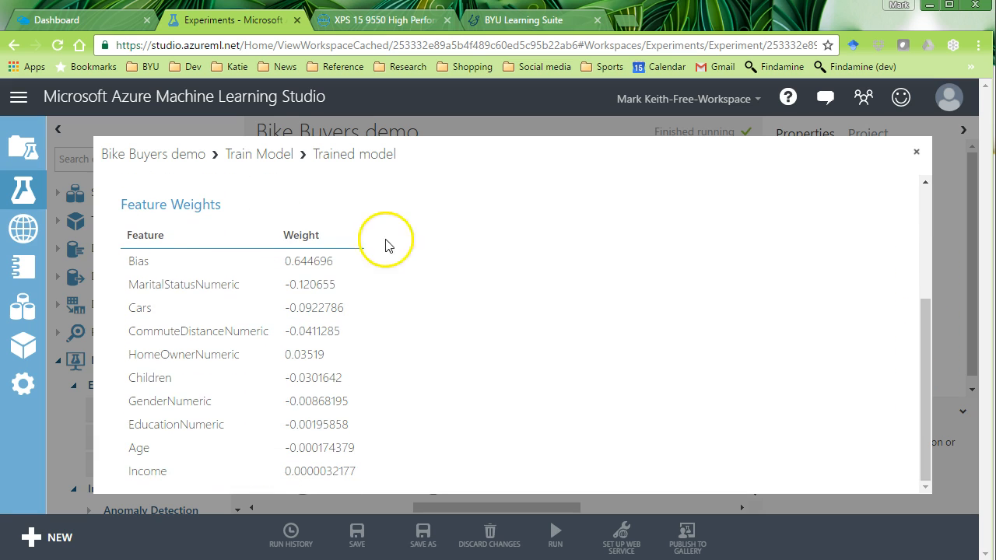
mouse_move(285, 261)
left_mouse_down()
mouse_move(346, 471)
mouse_move(325, 300)
mouse_move(288, 251)
left_mouse_up()
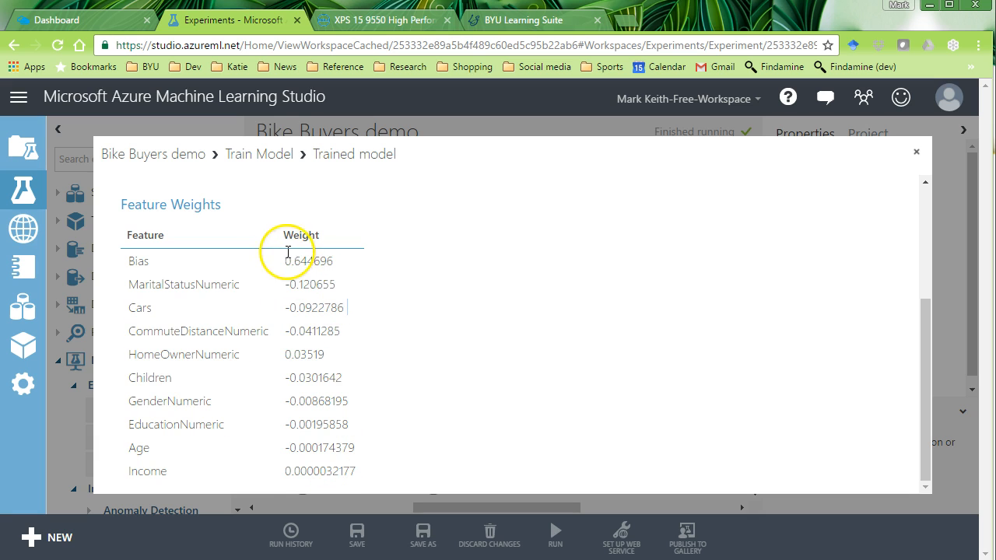
left_click_drag(129, 263, 341, 267)
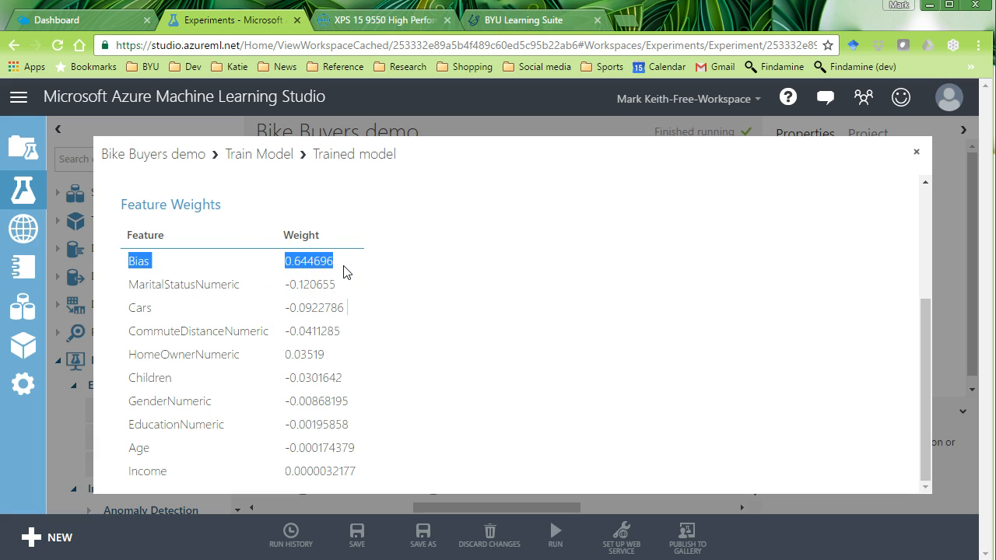
key("alt+Tab")
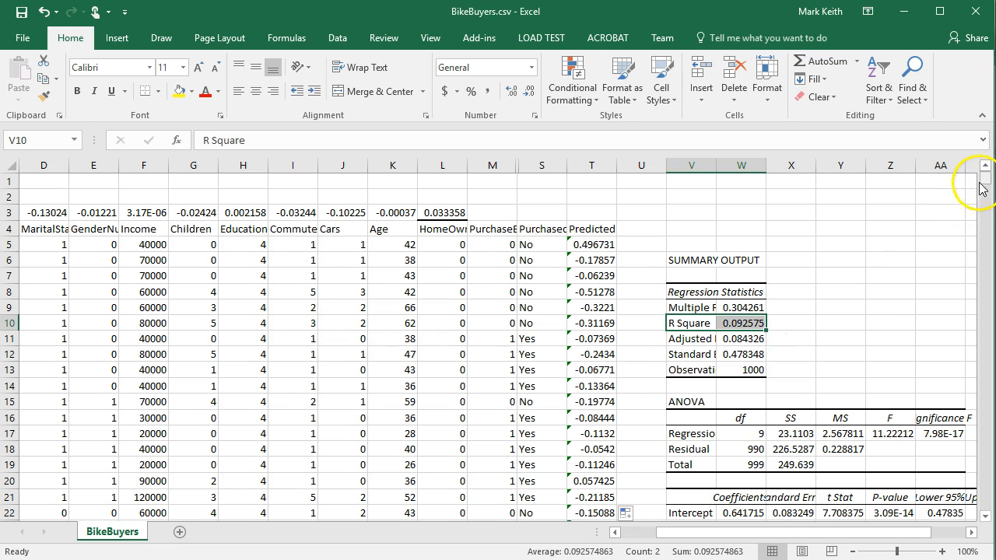
left_click_drag(988, 181, 988, 191)
key("alt+Tab")
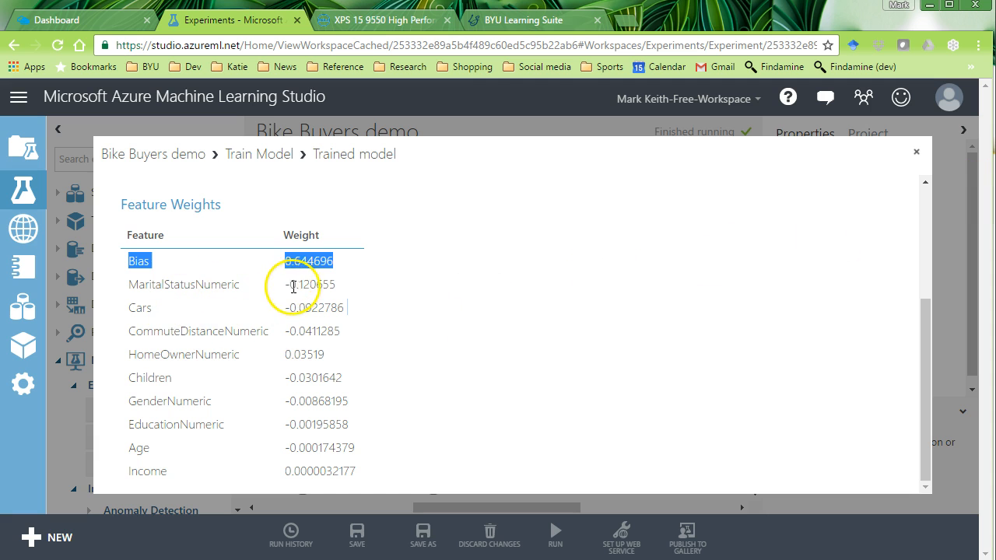
Compare the MaritalStatusNumeric, Cars and Bias weights in Azure Machine Learning Studio with the matching Excel coefficients, and close the trained model view.
key("alt+Tab")
left_click(698, 308)
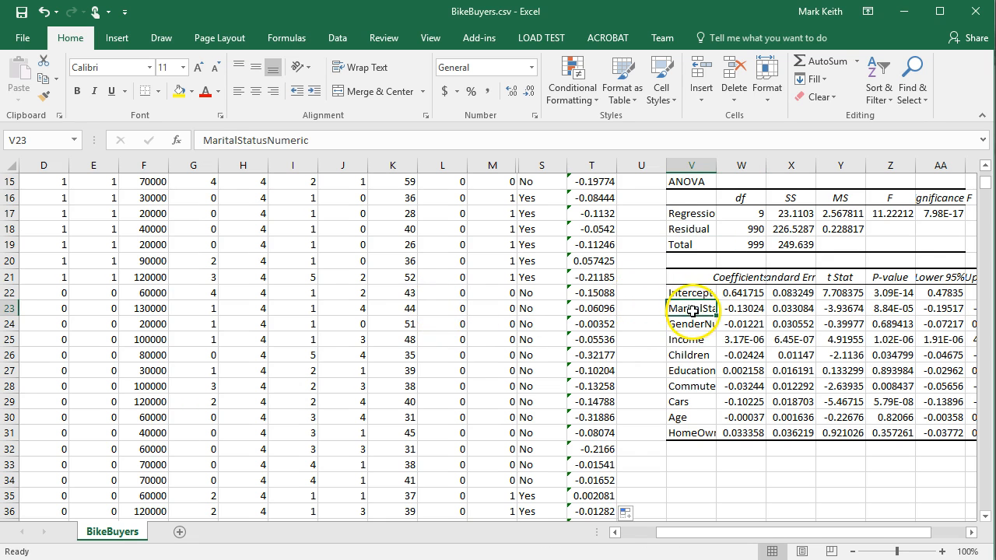
key("alt+Tab")
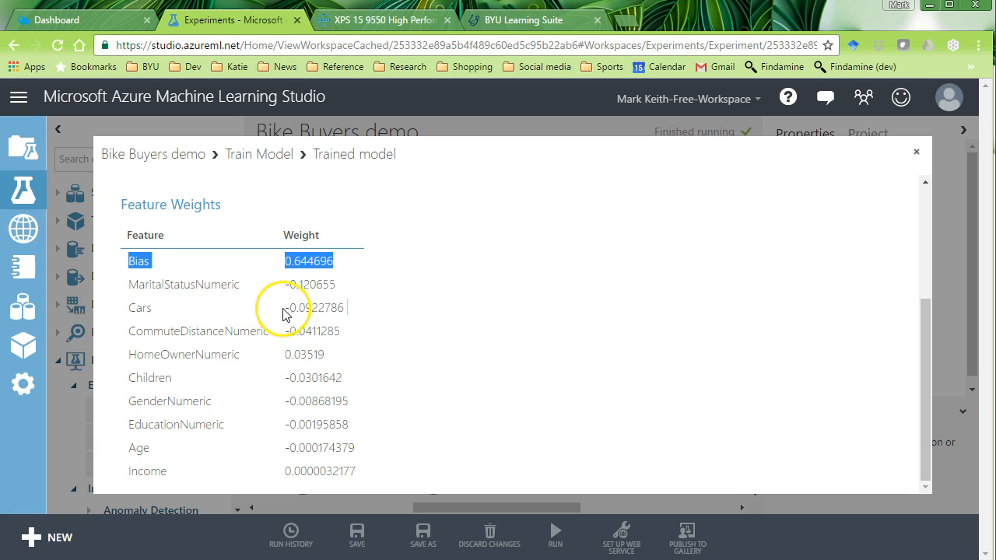
key("alt+Tab")
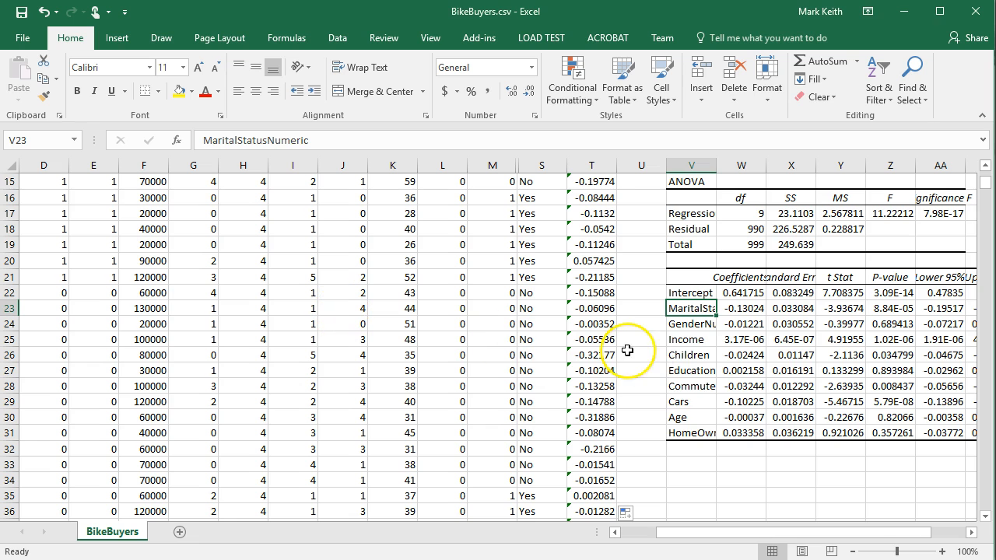
left_click(722, 402)
key("alt+Tab")
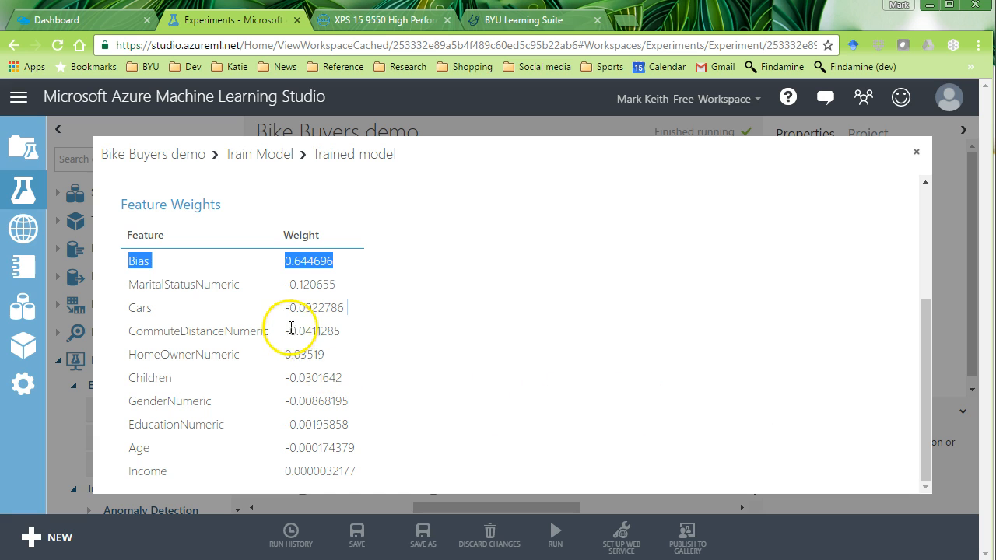
key("alt+Tab")
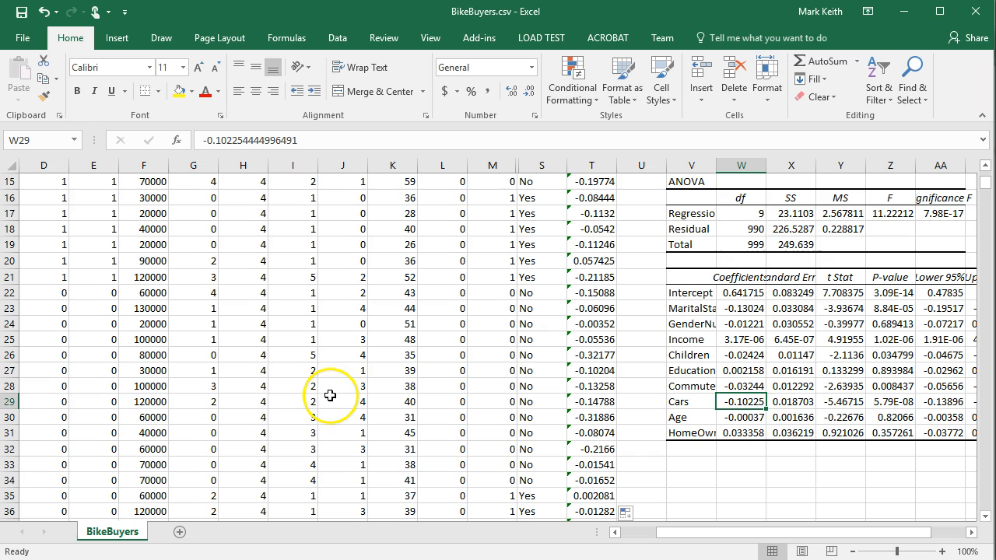
left_click(739, 308)
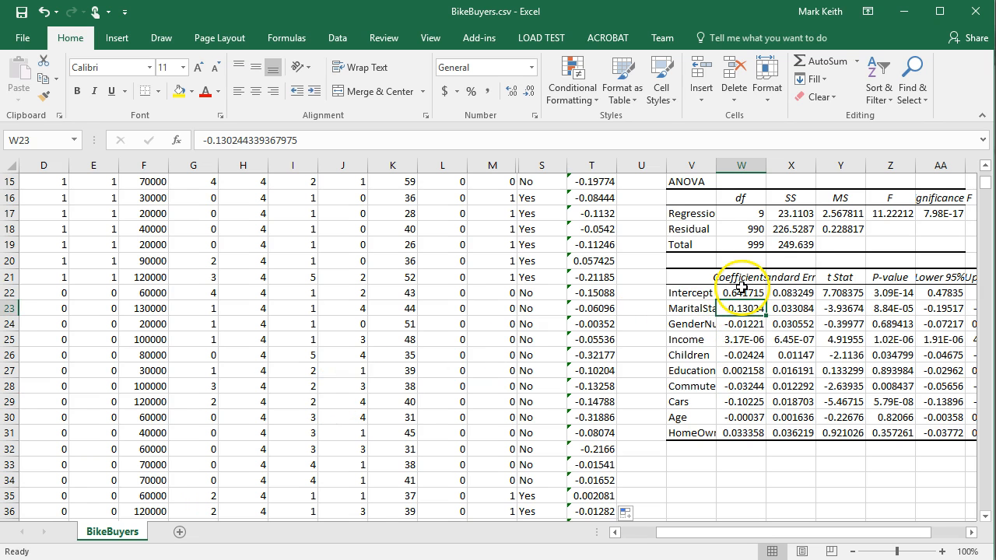
key("alt+Tab")
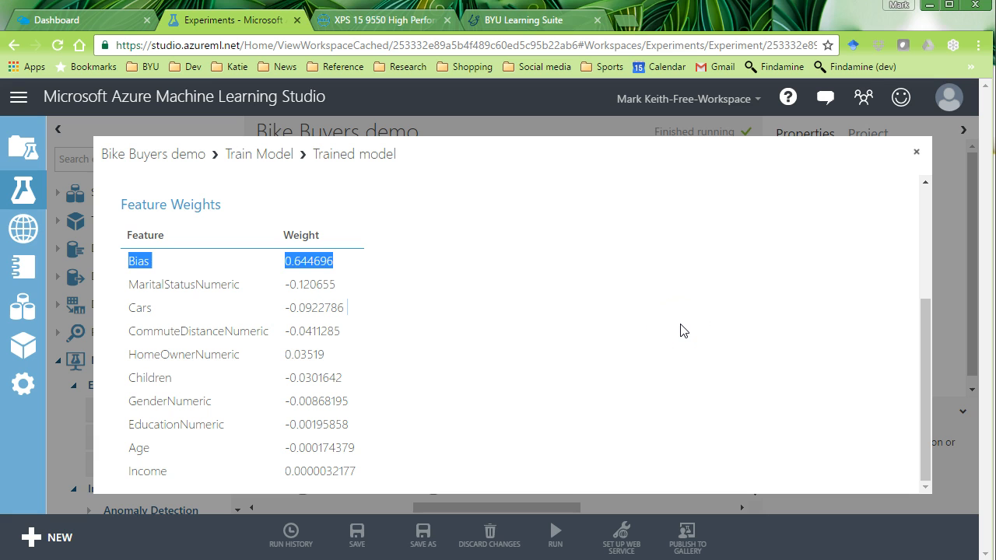
key("alt+Tab")
left_click(734, 294)
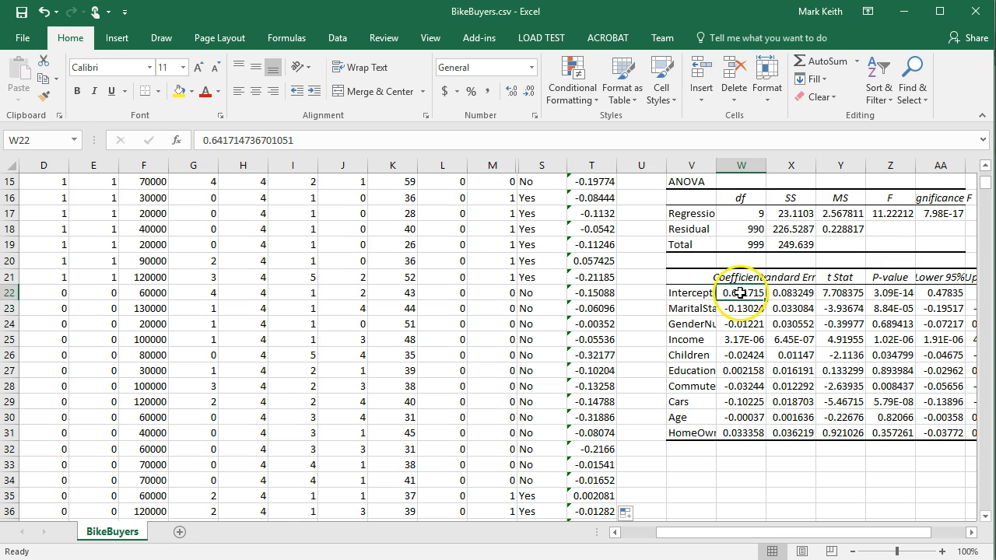
key("alt+Tab")
left_click(397, 272)
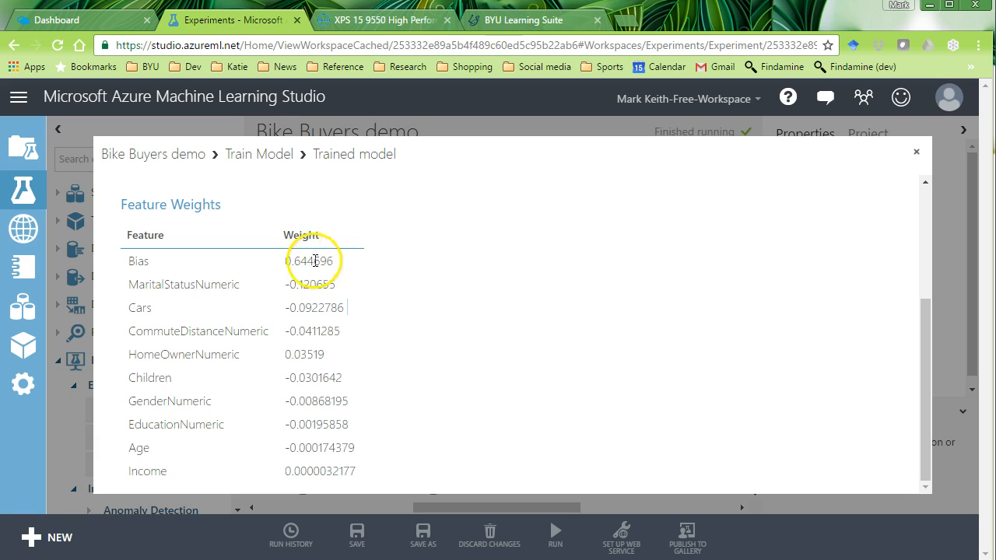
left_click(917, 150)
Check the Split Data settings, and visualize Score Model's scored dataset to examine the PurchaseBikeNumeric and Scored Labels columns.
left_click(589, 181)
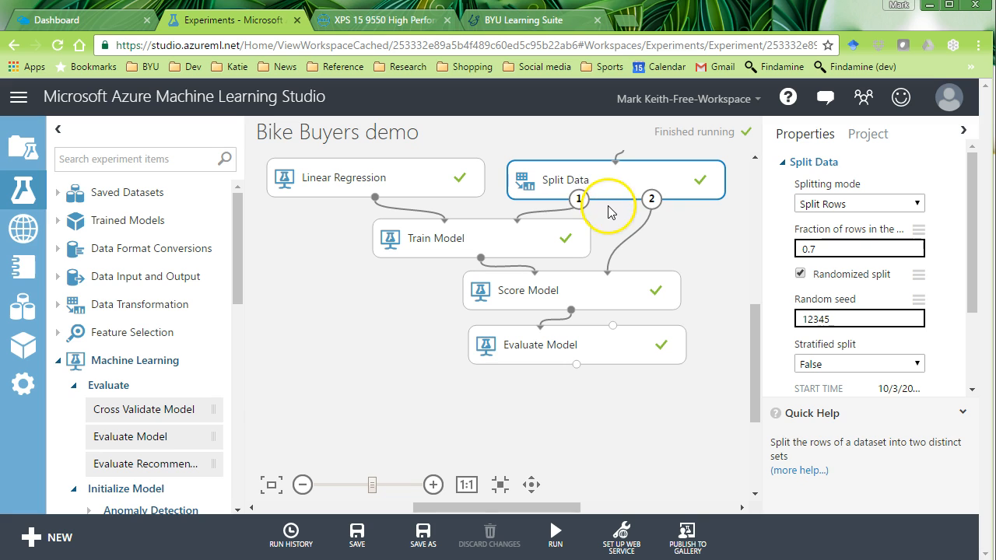
right_click(571, 290)
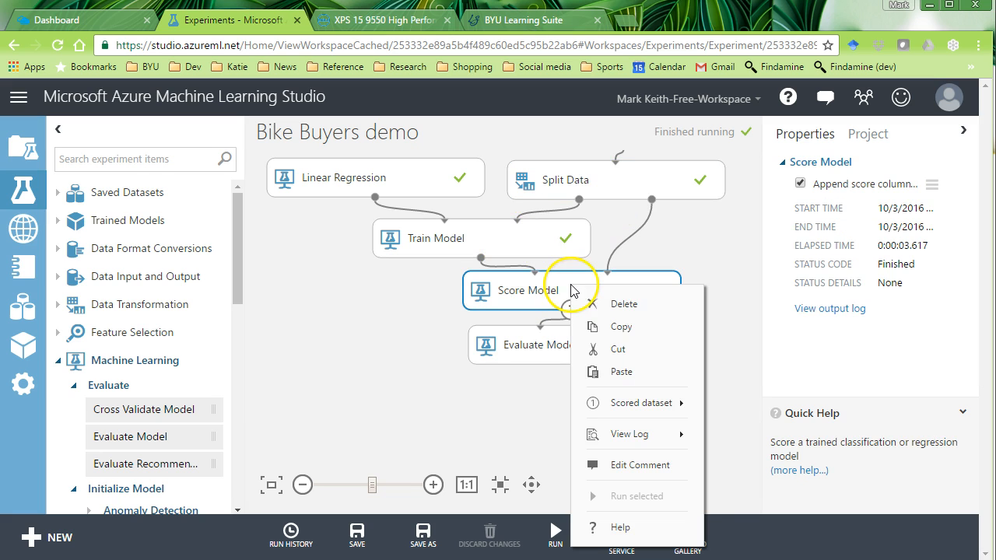
mouse_move(650, 408)
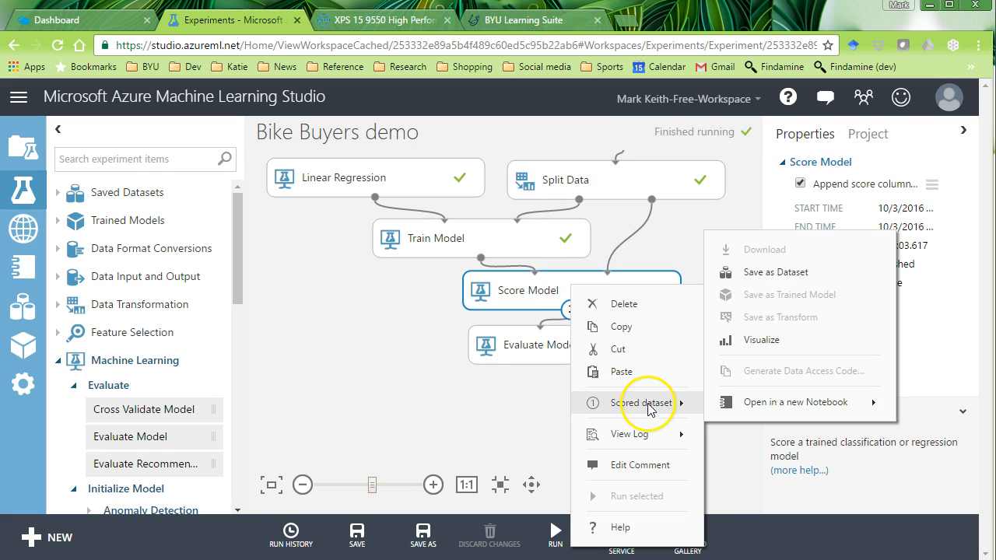
left_click(756, 339)
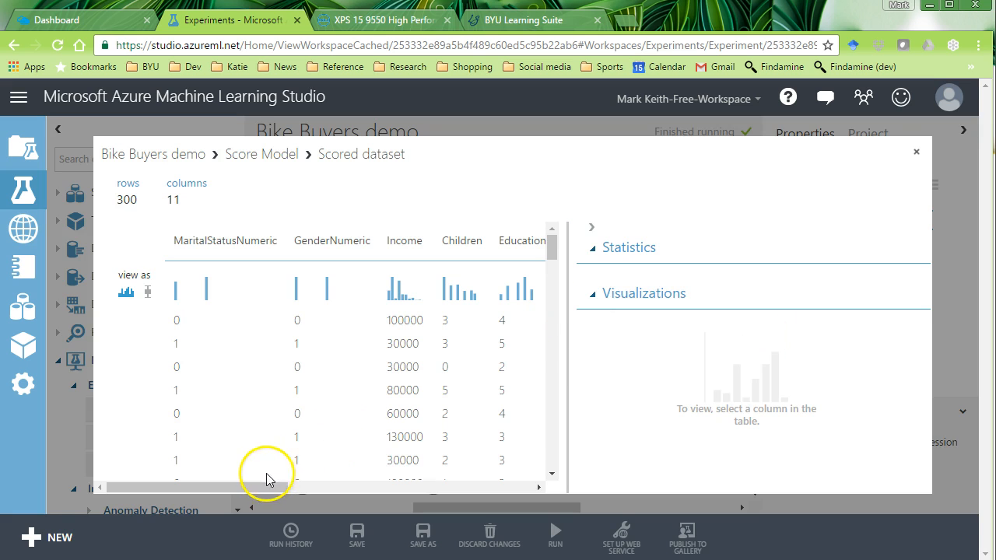
left_click_drag(261, 486, 374, 480)
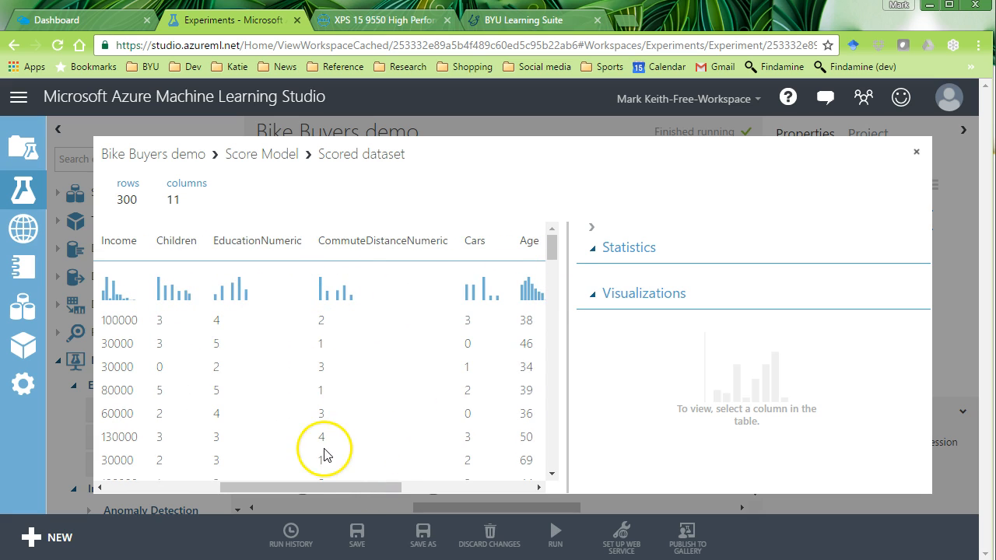
left_click_drag(306, 485, 396, 485)
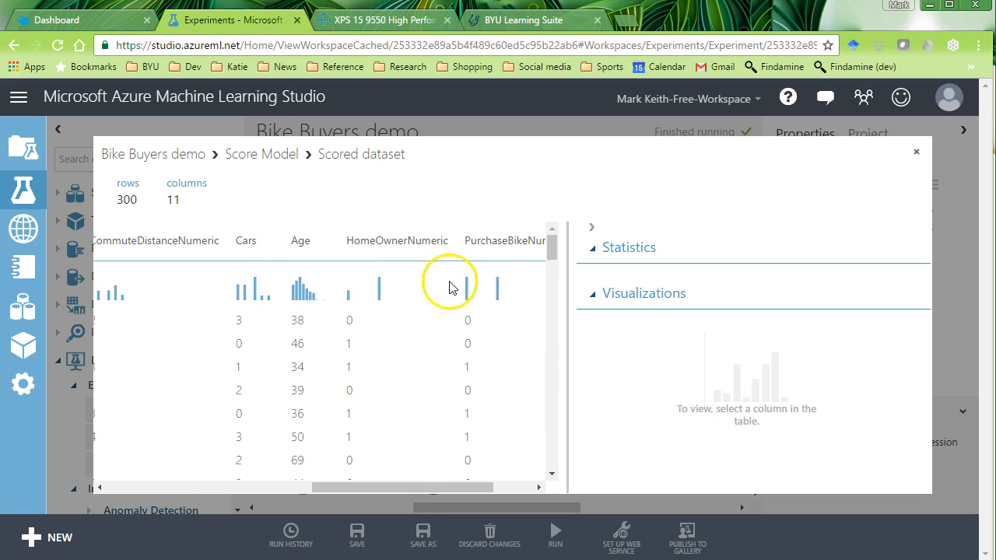
left_click_drag(378, 488, 418, 485)
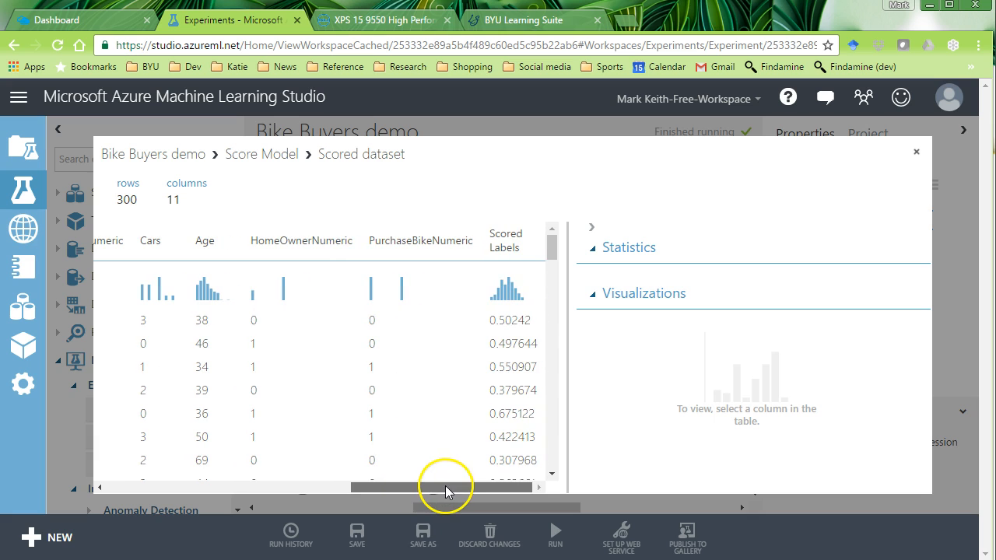
left_click_drag(451, 491, 478, 489)
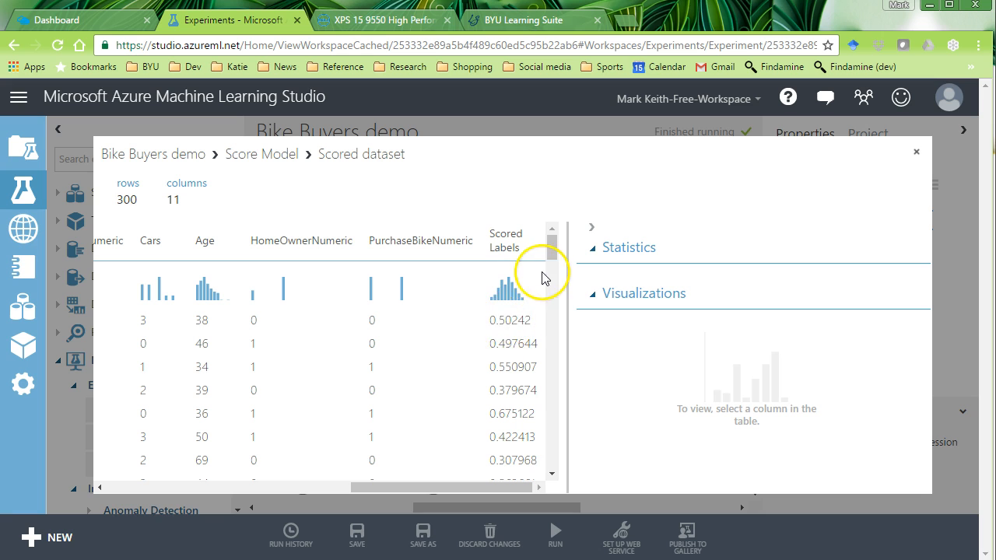
Switch to the BikeBuyers.csv workbook in Excel and examine the values and formulas in the first rows of the Predicted column.
key("alt+Tab")
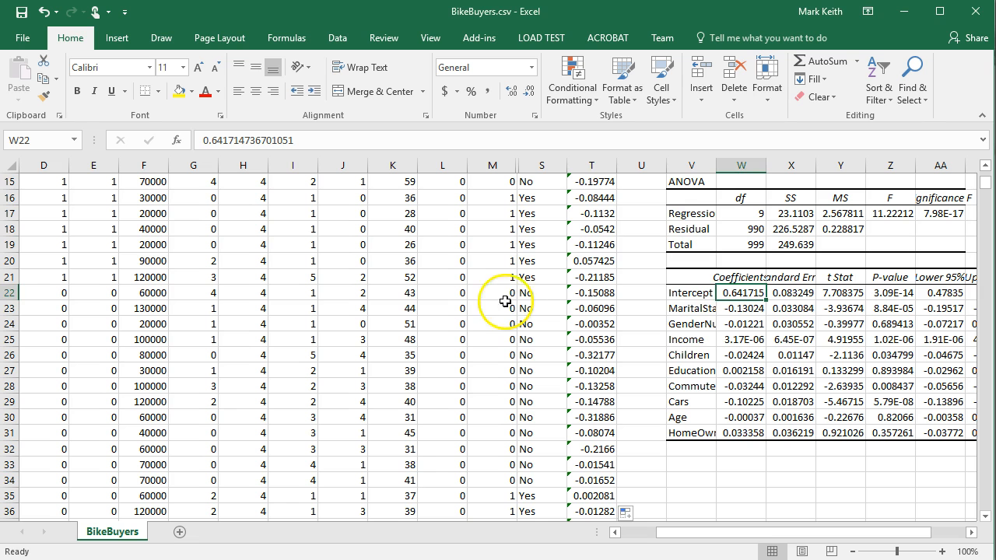
left_click(605, 228)
key("ctrl+Up")
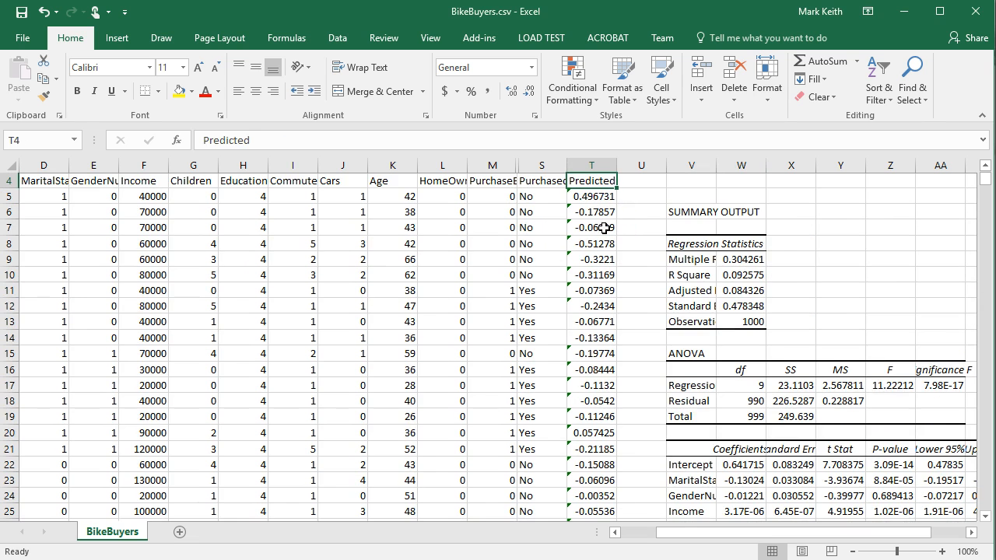
key("Down")
key("Down")
key("Down")
key("Down")
key("Down")
key("Down")
key("Down")
key("Down")
key("Up")
key("Up")
key("Up")
key("Up")
key("Up")
key("Up")
key("Up")
Make the intercept reference in cell T5's SUMPRODUCT formula absolute as $W$22 and fill the formula down the Predicted column.
double_click(616, 205)
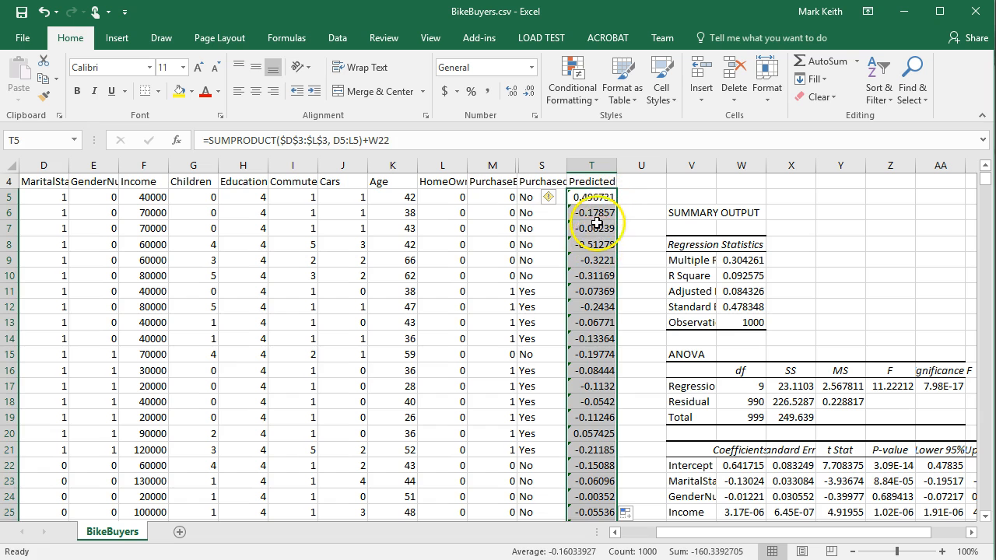
left_click(596, 202)
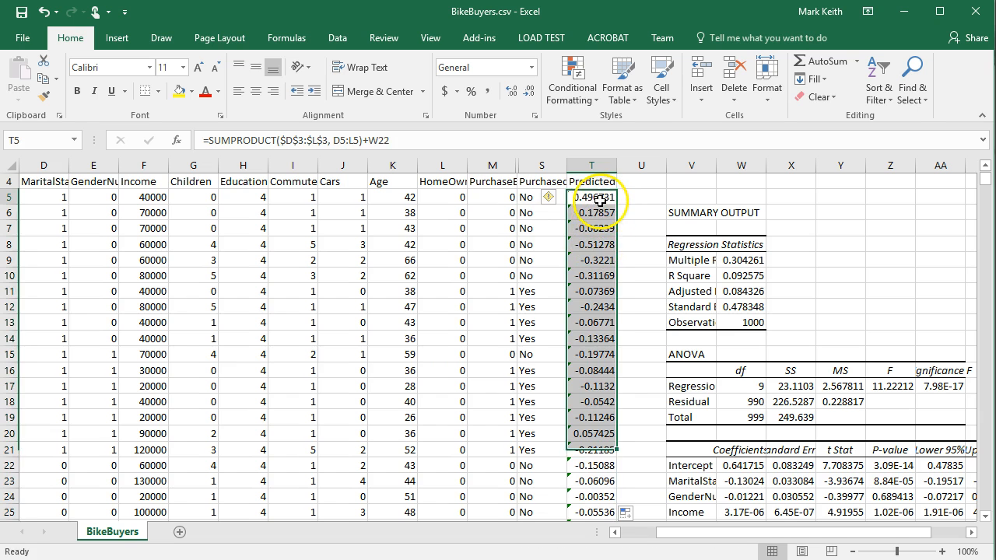
double_click(374, 141)
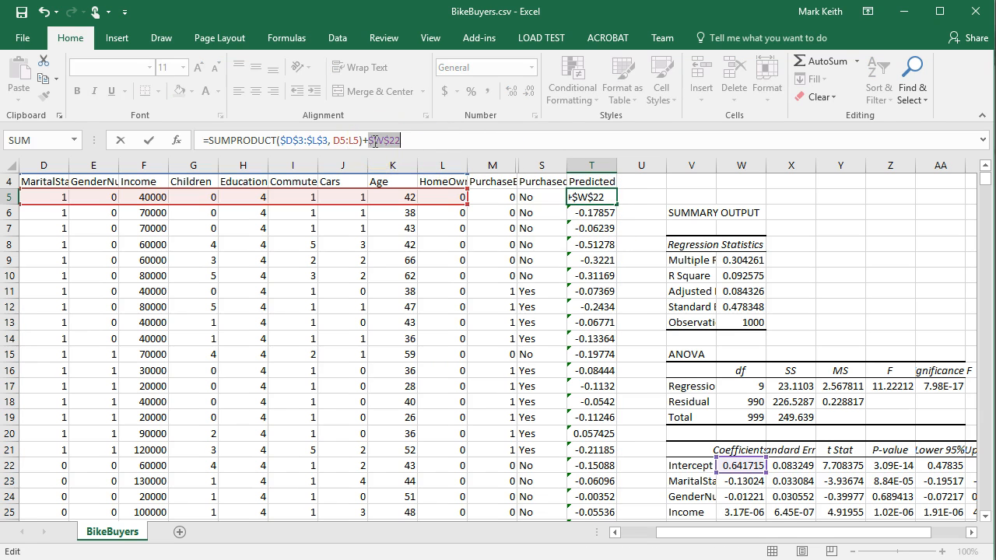
key("Return")
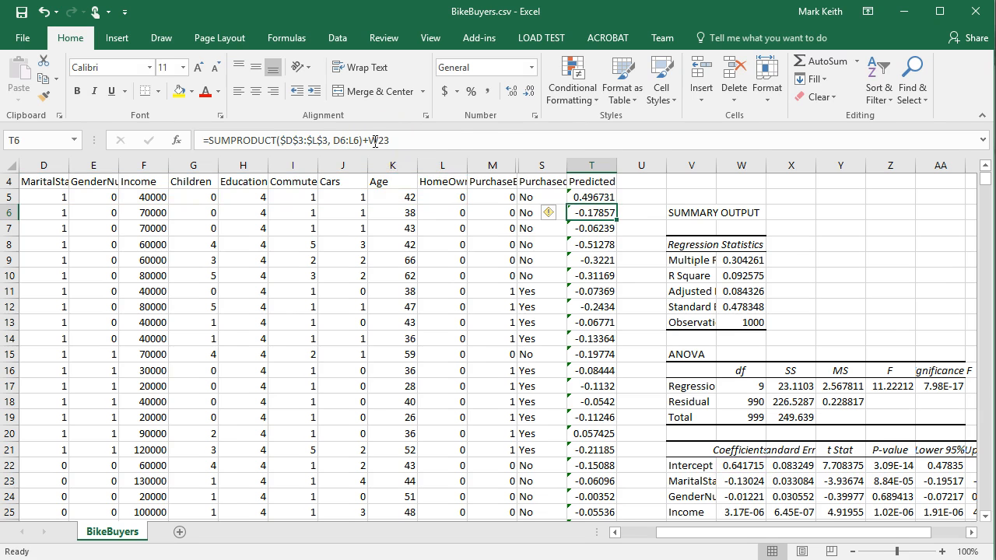
left_click(596, 198)
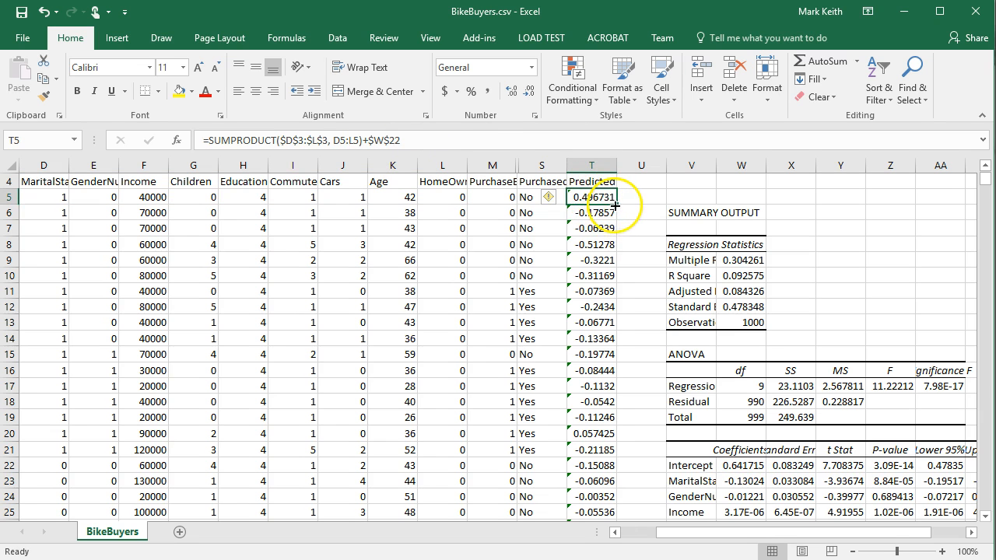
double_click(615, 204)
left_click(599, 272)
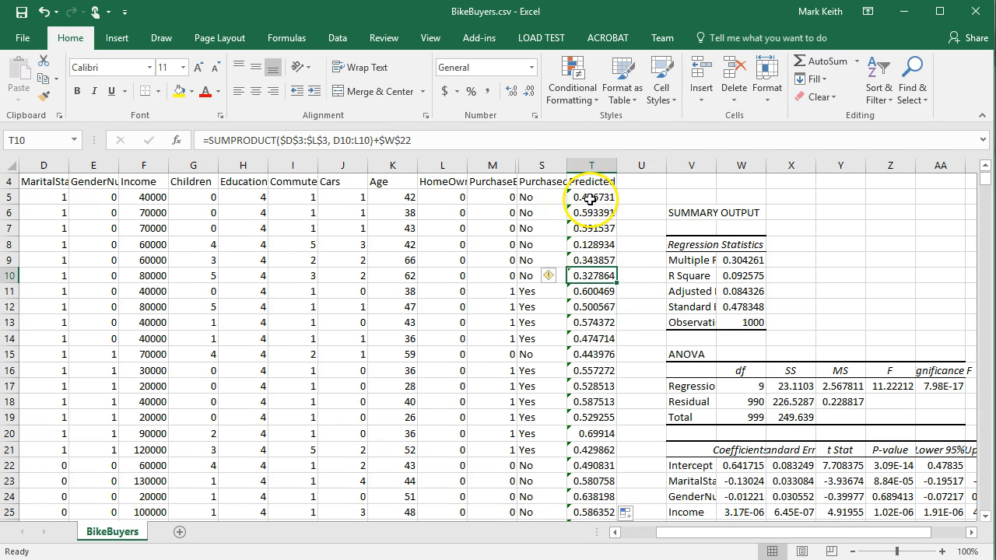
Switch to Azure Machine Learning Studio, close the scored dataset view, and visualize Evaluate Model's evaluation results.
key("alt+Tab")
left_click(614, 313)
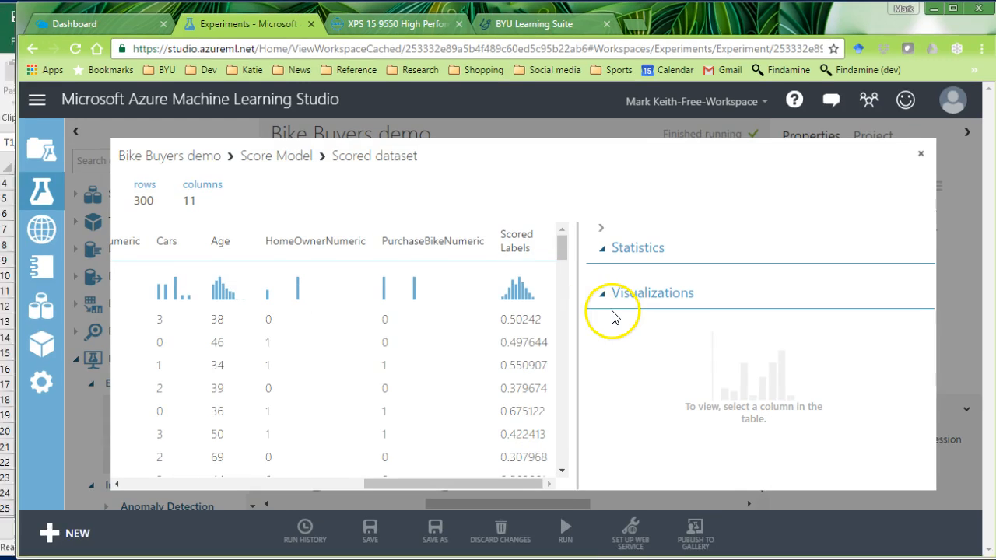
left_click(917, 153)
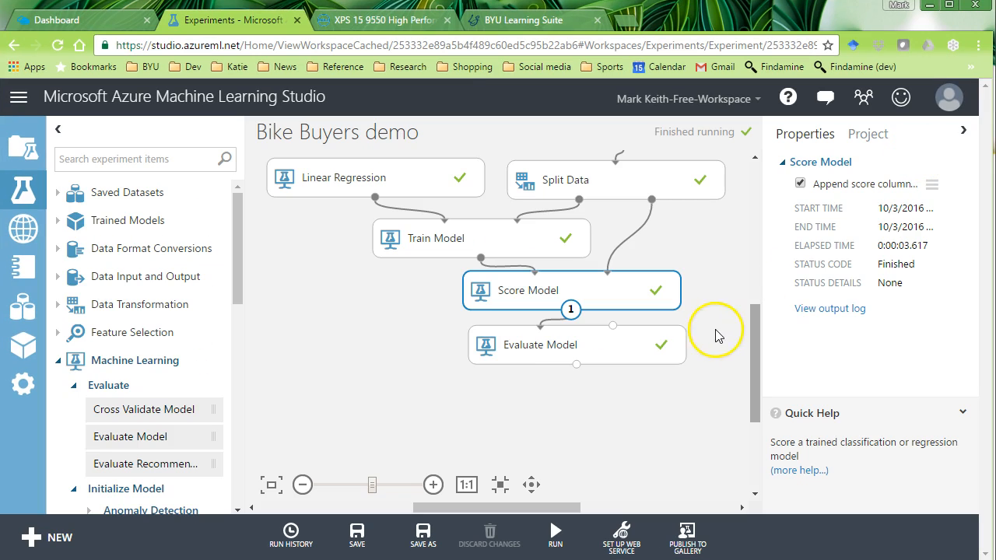
left_click(546, 360)
right_click(549, 355)
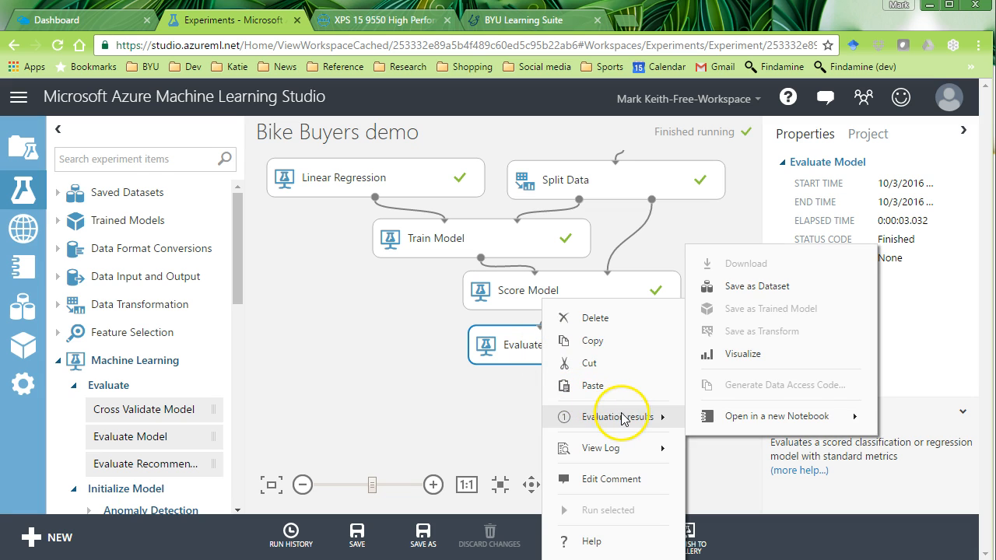
mouse_move(661, 417)
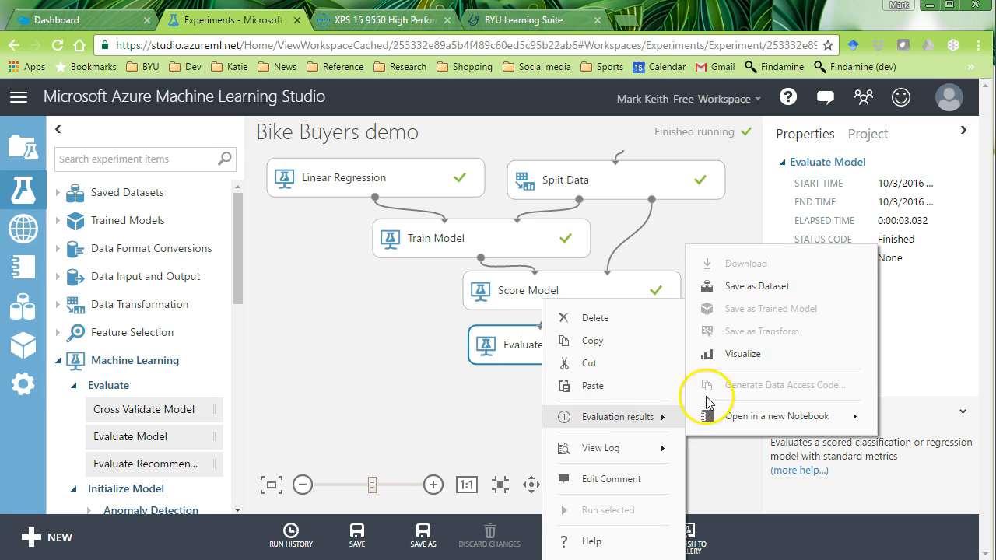
left_click(734, 348)
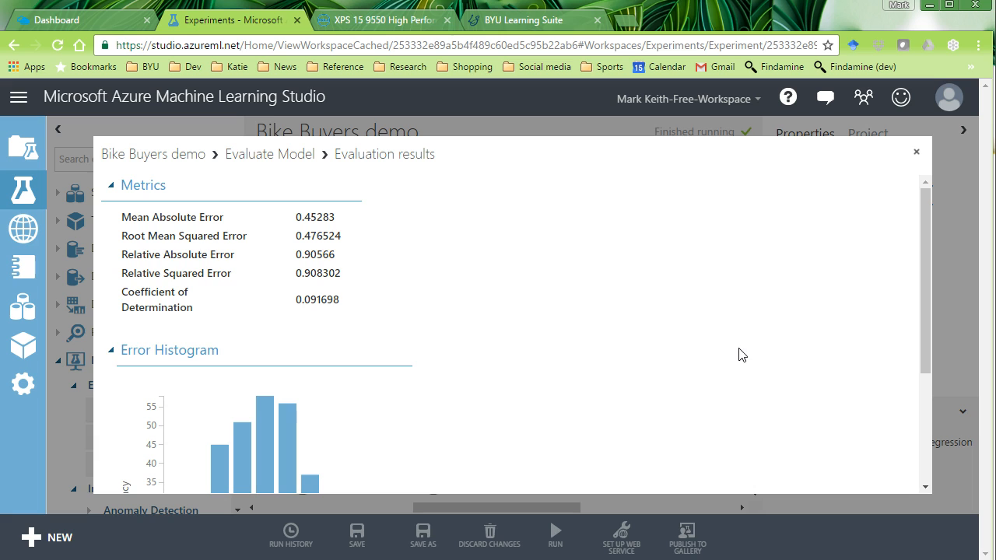
Compare the Coefficient of Determination with the R Square value in Excel's regression summary, and return to the evaluation results.
left_click_drag(121, 292, 203, 311)
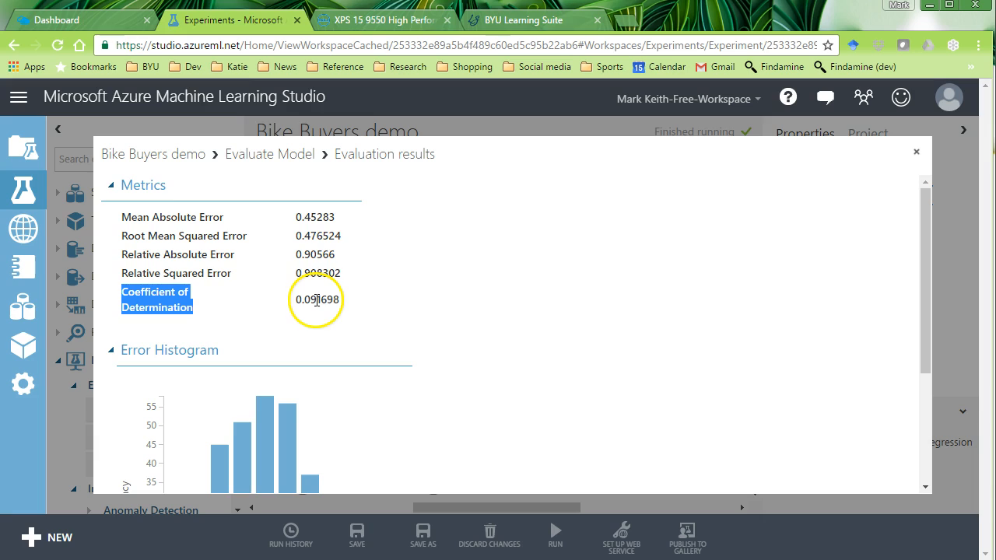
key("alt+Tab")
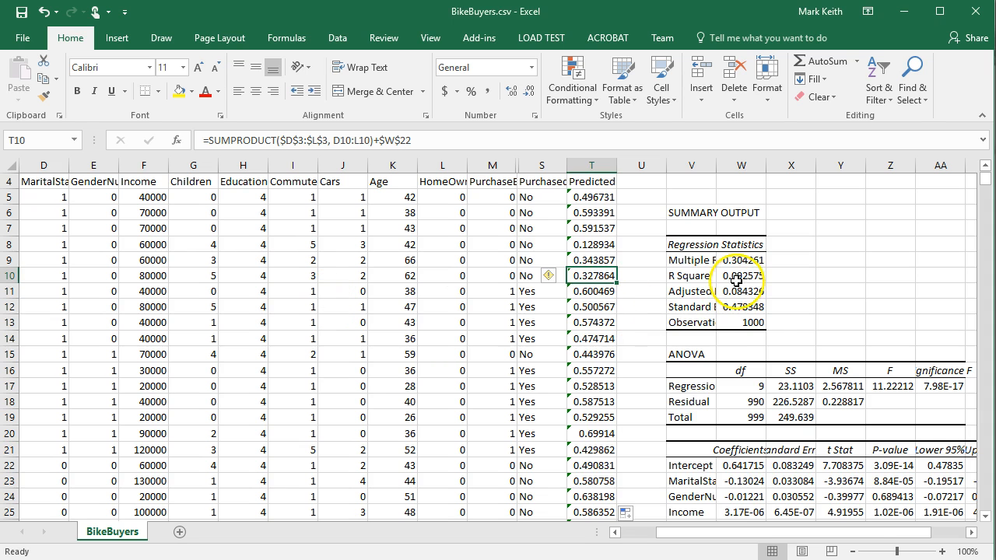
left_click(736, 281)
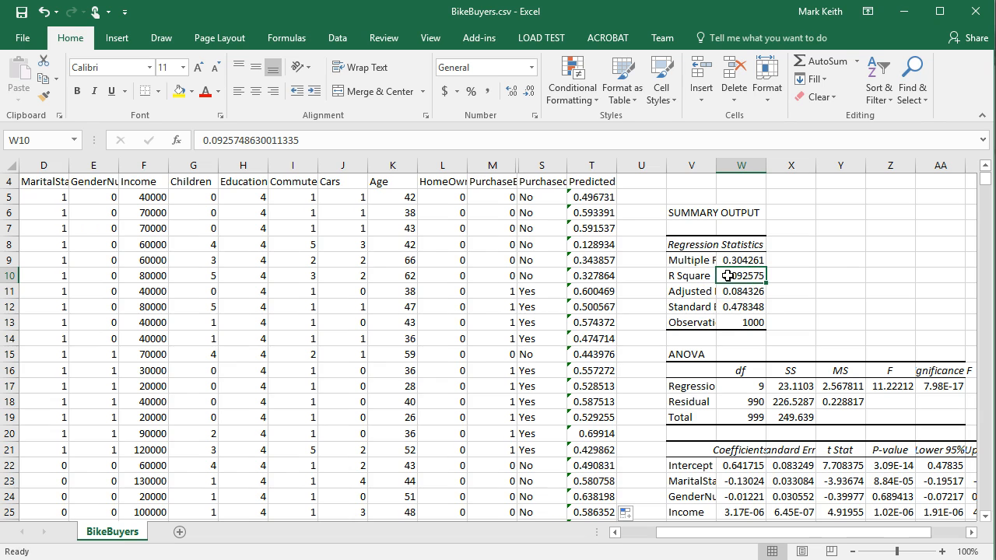
key("alt+Tab")
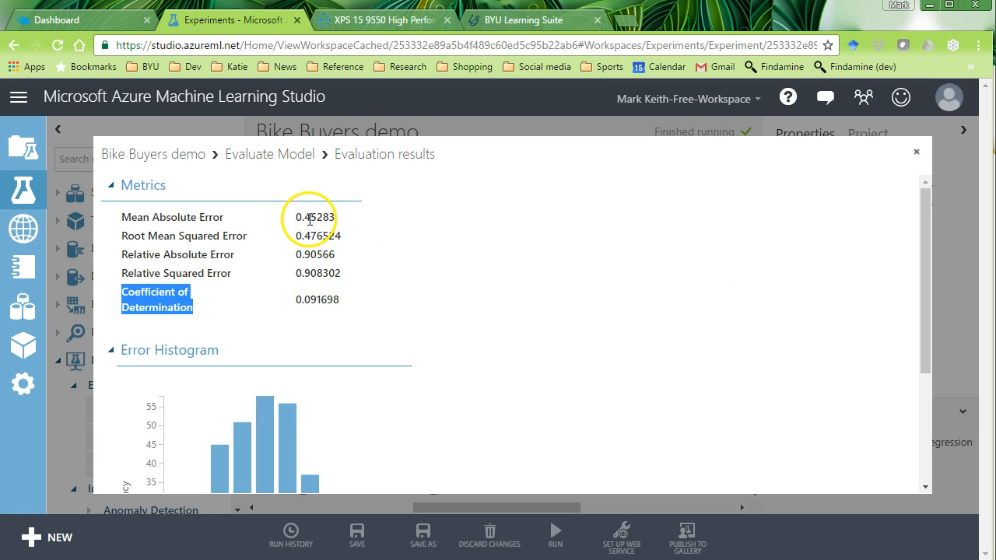
Examine the Mean Absolute, Root Mean Squared and Relative Absolute Error metrics alongside the Coefficient of Determination, and close the evaluation results.
left_click_drag(285, 217, 319, 218)
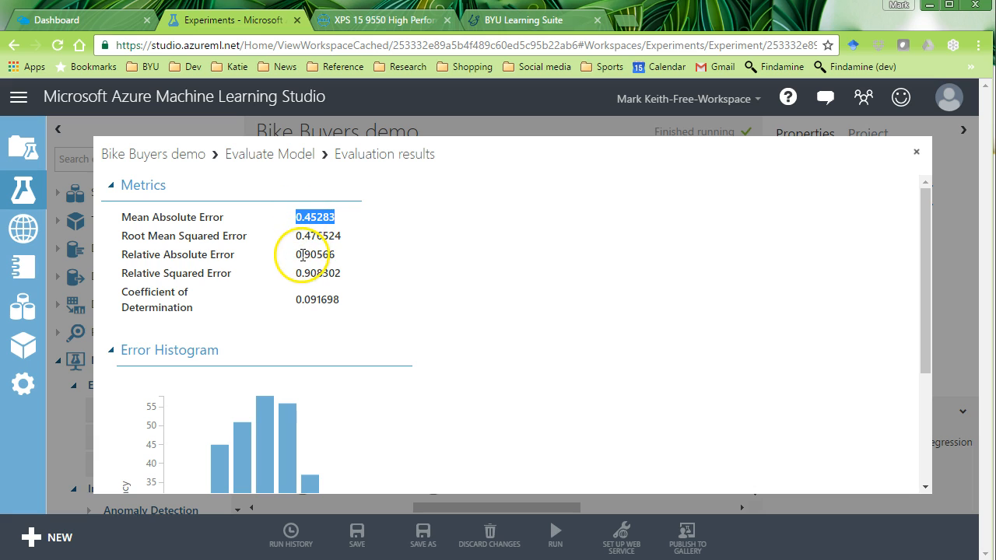
left_click_drag(296, 255, 344, 254)
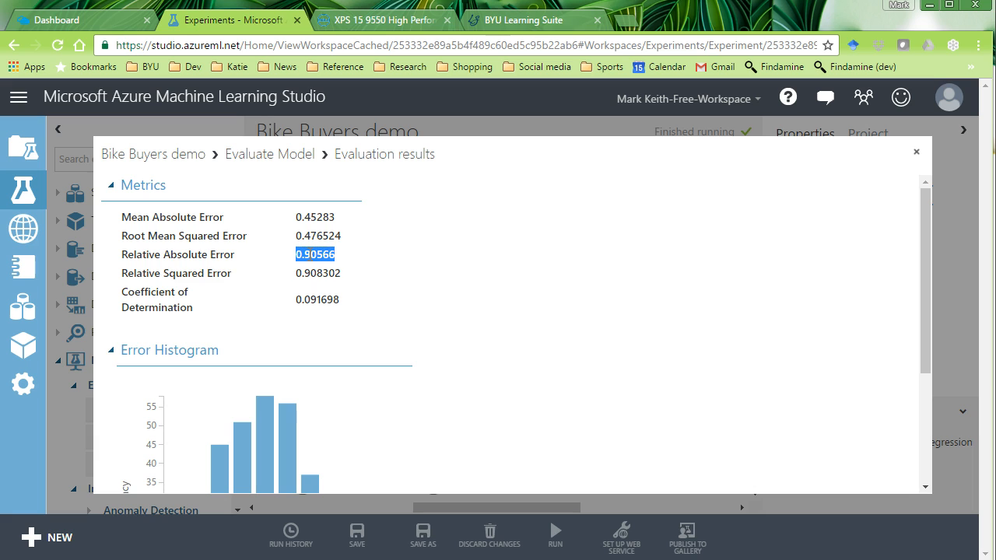
left_click_drag(294, 217, 344, 217)
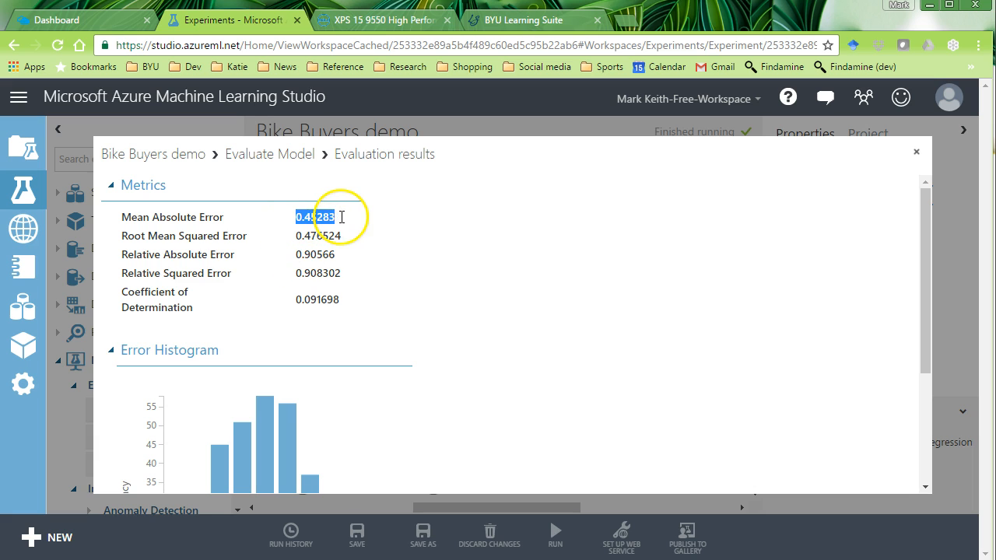
left_click_drag(295, 254, 334, 254)
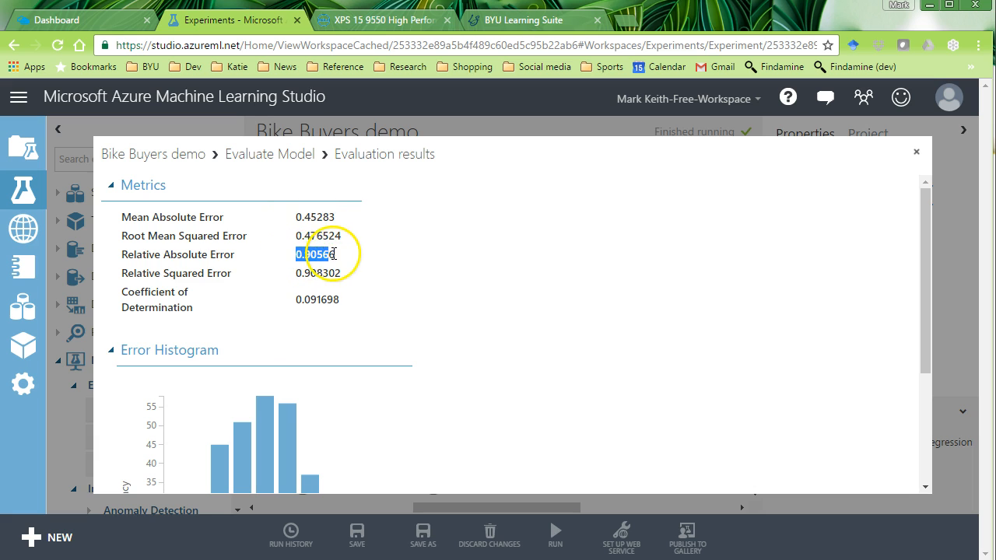
left_click_drag(294, 217, 356, 218)
left_click_drag(926, 241, 930, 207)
left_click_drag(295, 300, 348, 304)
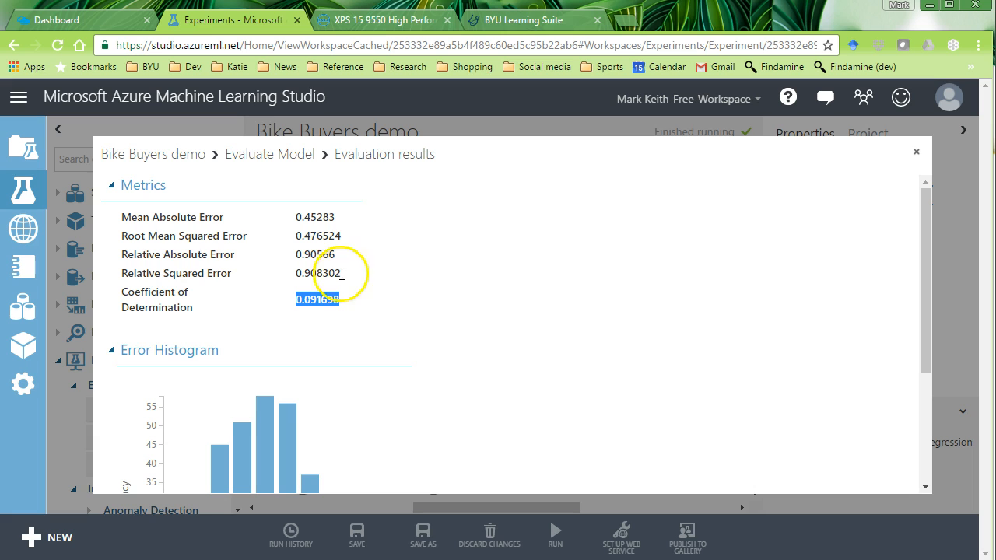
left_click_drag(293, 217, 346, 234)
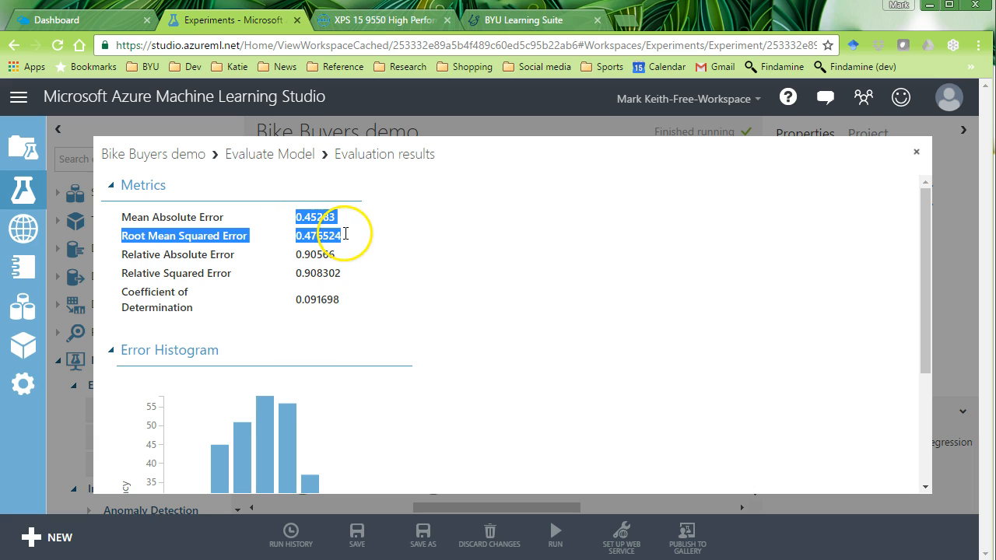
left_click(345, 236)
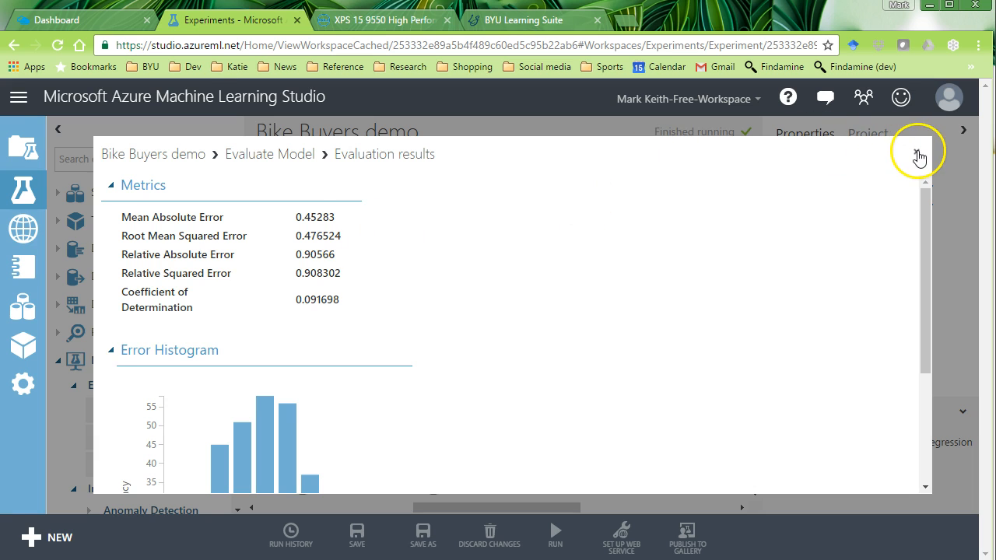
left_click(916, 151)
View the web service setup options for the Bike Buyers demo experiment and dismiss them without choosing one.
left_click_drag(754, 345, 749, 317)
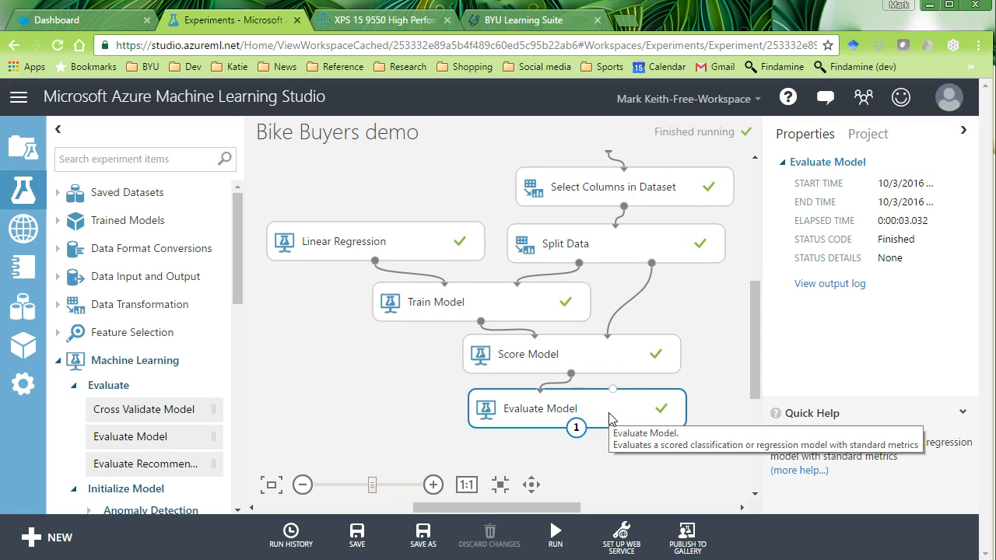
left_click(620, 550)
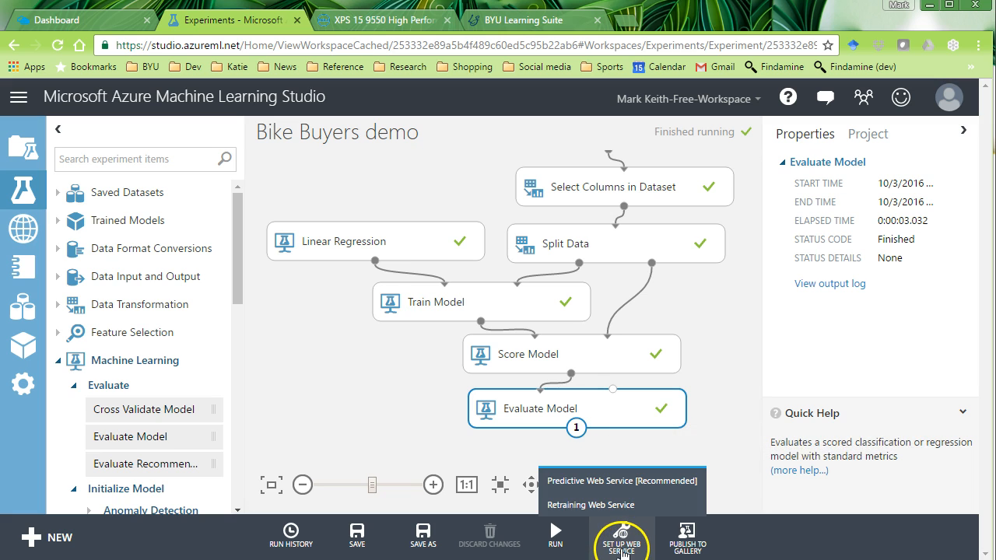
left_click(702, 409)
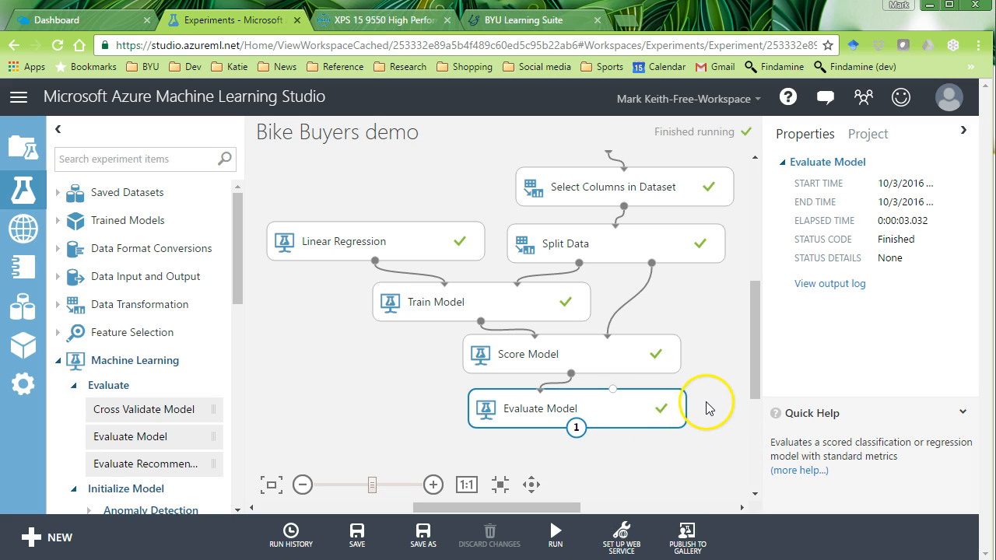